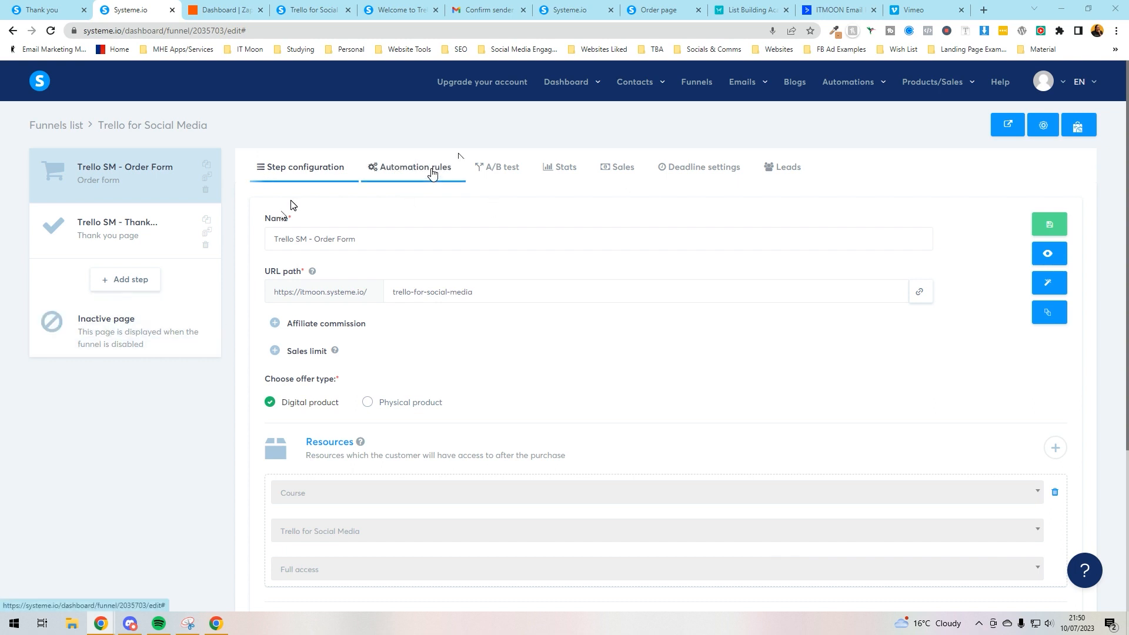
Switch to Zapier and create a new Zap with Systeme.io as its trigger app.
{"action": "left_click", "coordinate": [228, 10]}
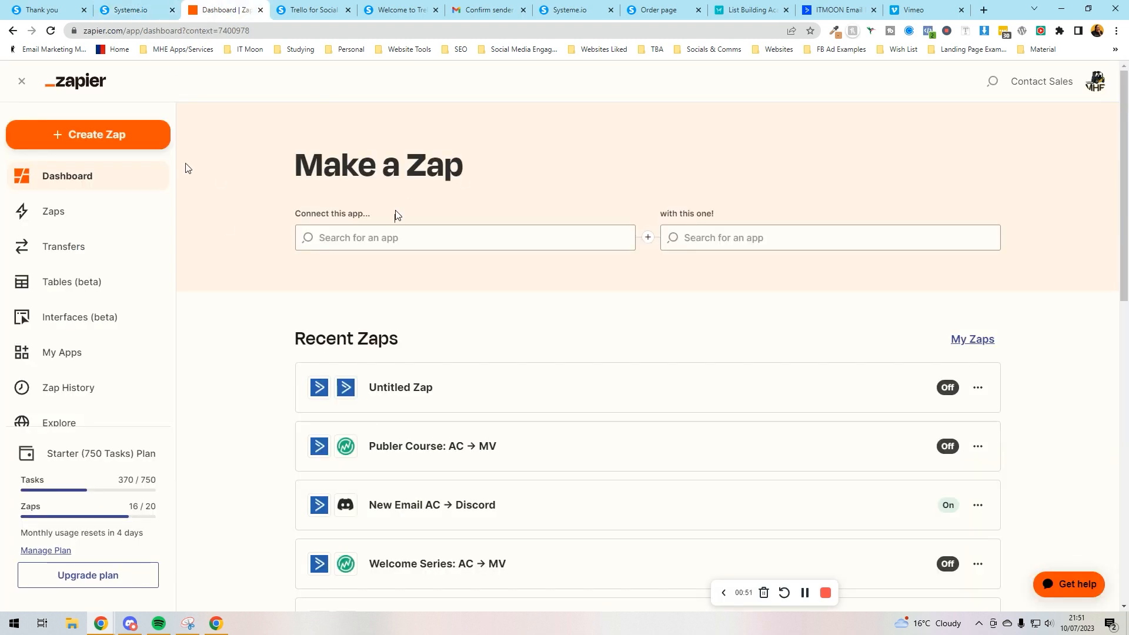
{"action": "left_click", "coordinate": [101, 136]}
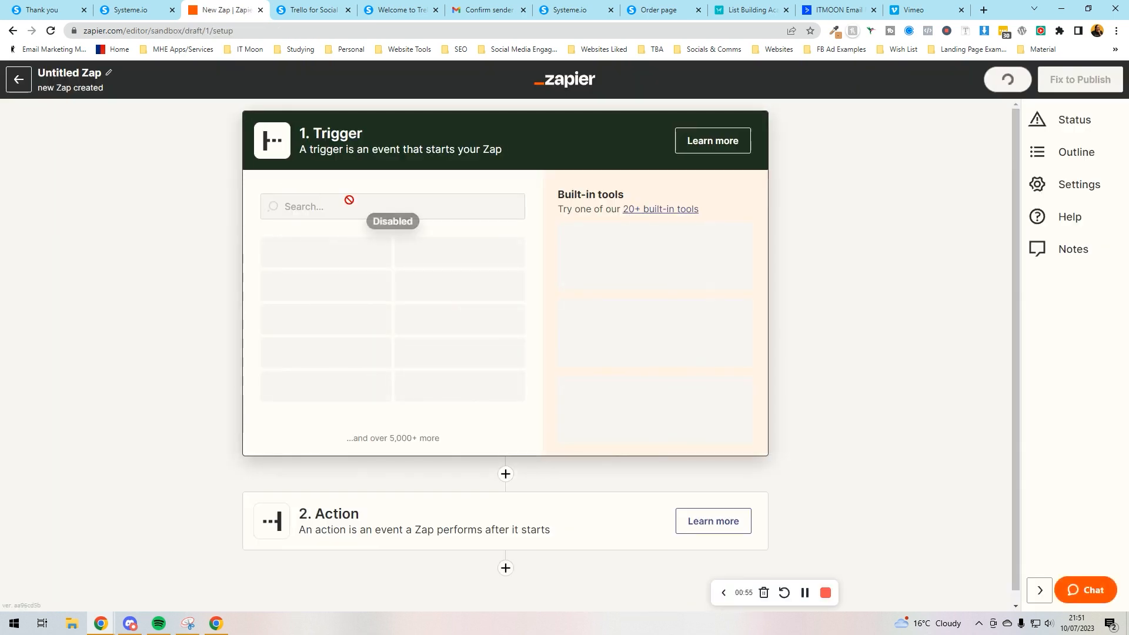
{"action": "left_click", "coordinate": [323, 196]}
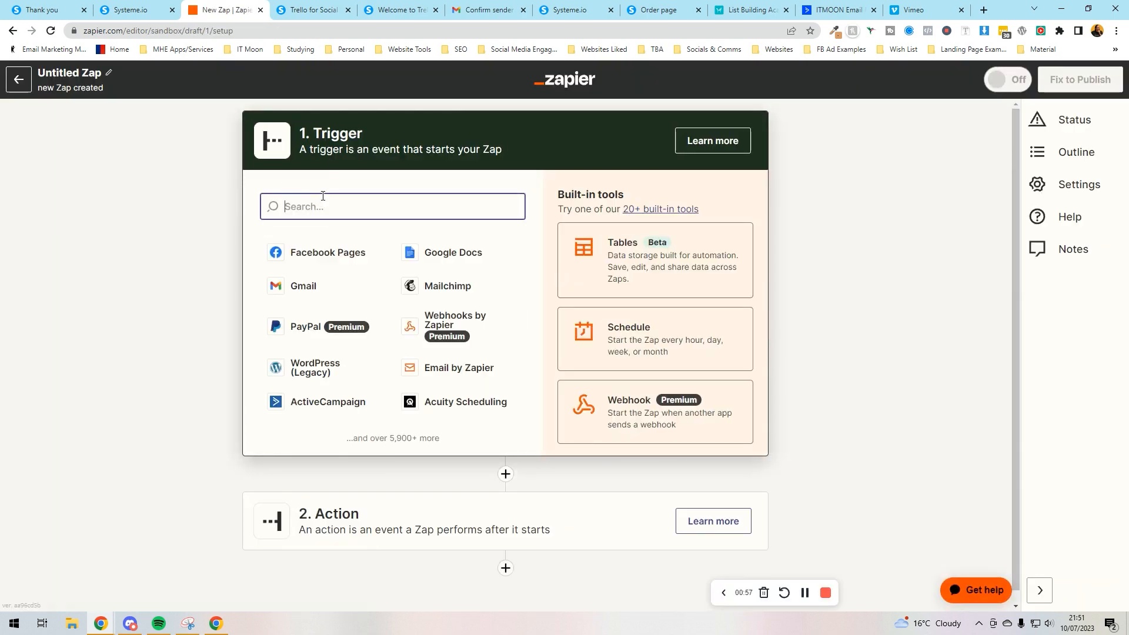
{"action": "type", "text": "system"}
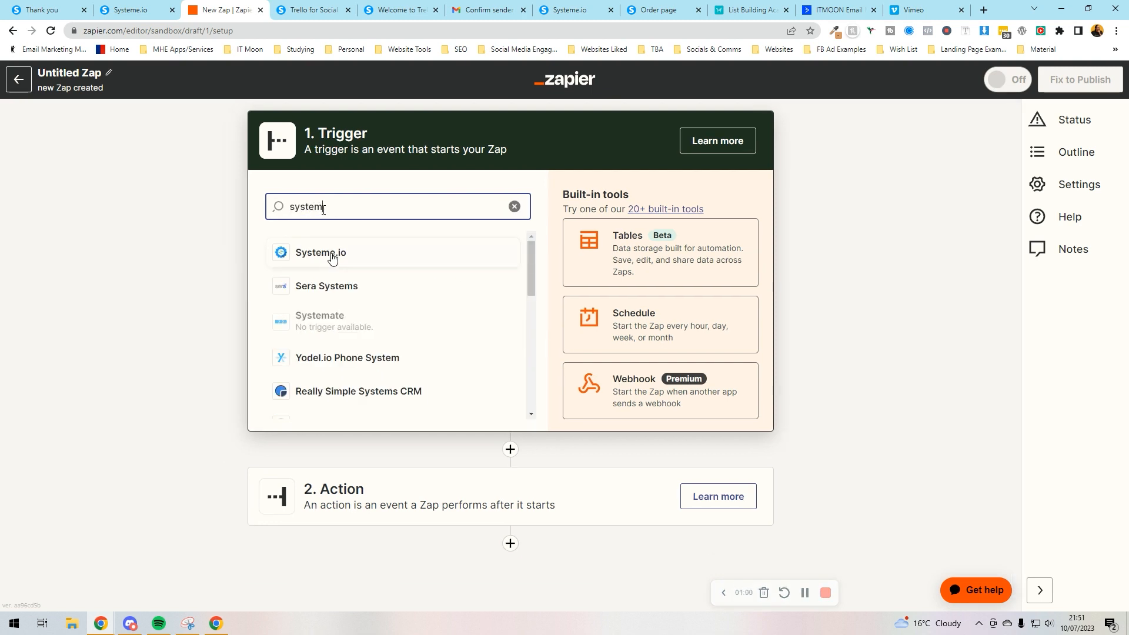
{"action": "left_click", "coordinate": [332, 257]}
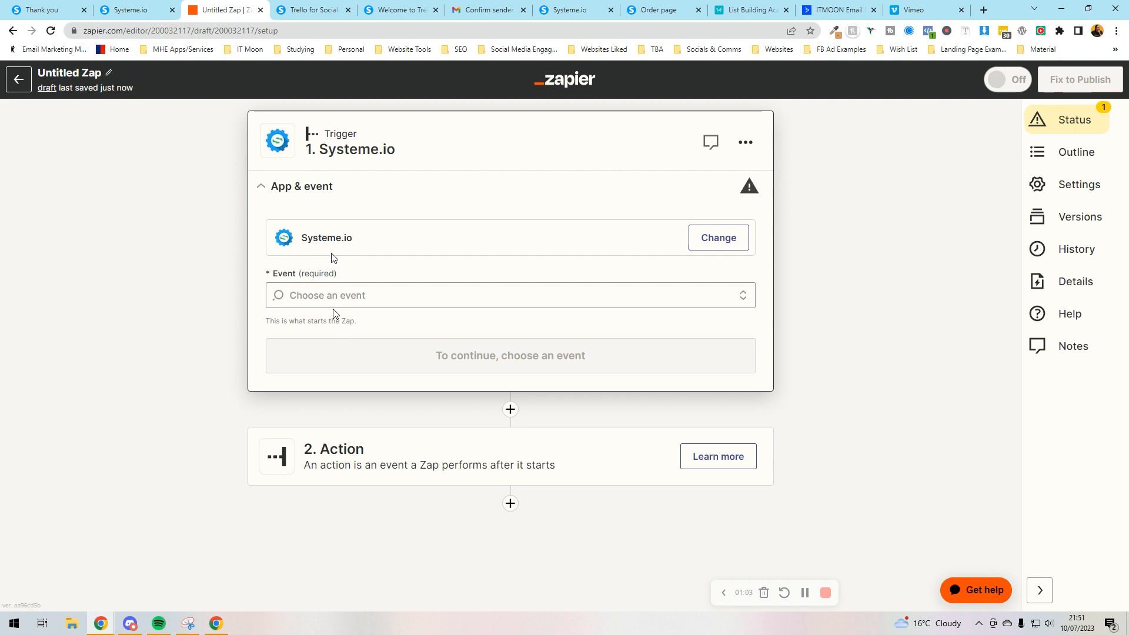
Set the Systeme.io trigger event to New Sale and continue to the account connection.
{"action": "left_click", "coordinate": [335, 297]}
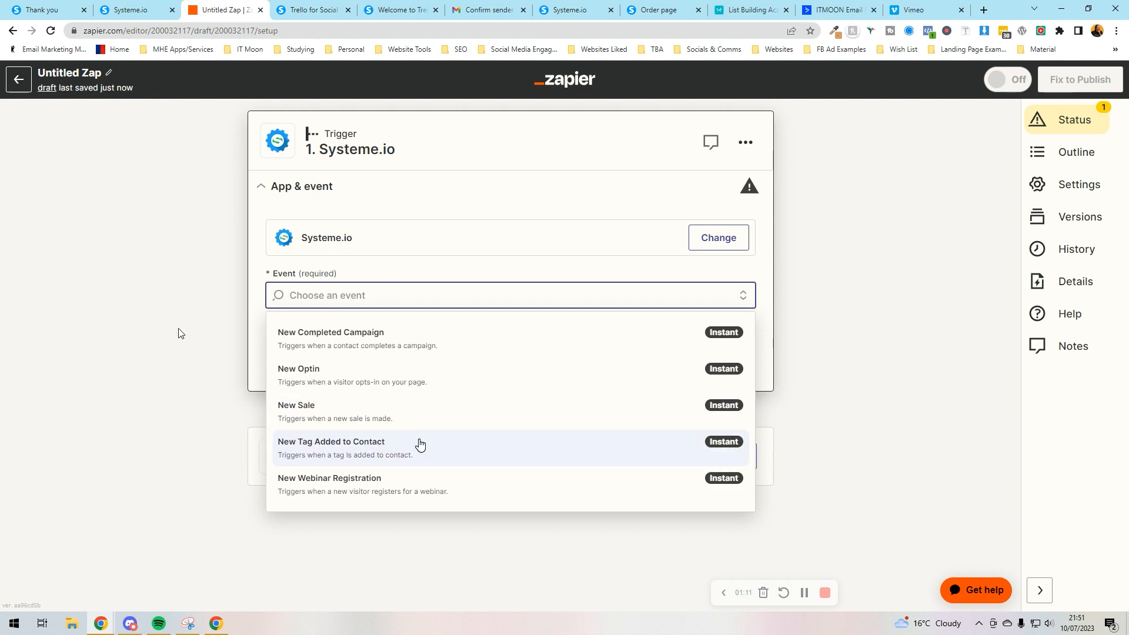
{"action": "left_click", "coordinate": [321, 419]}
{"action": "left_click", "coordinate": [374, 364]}
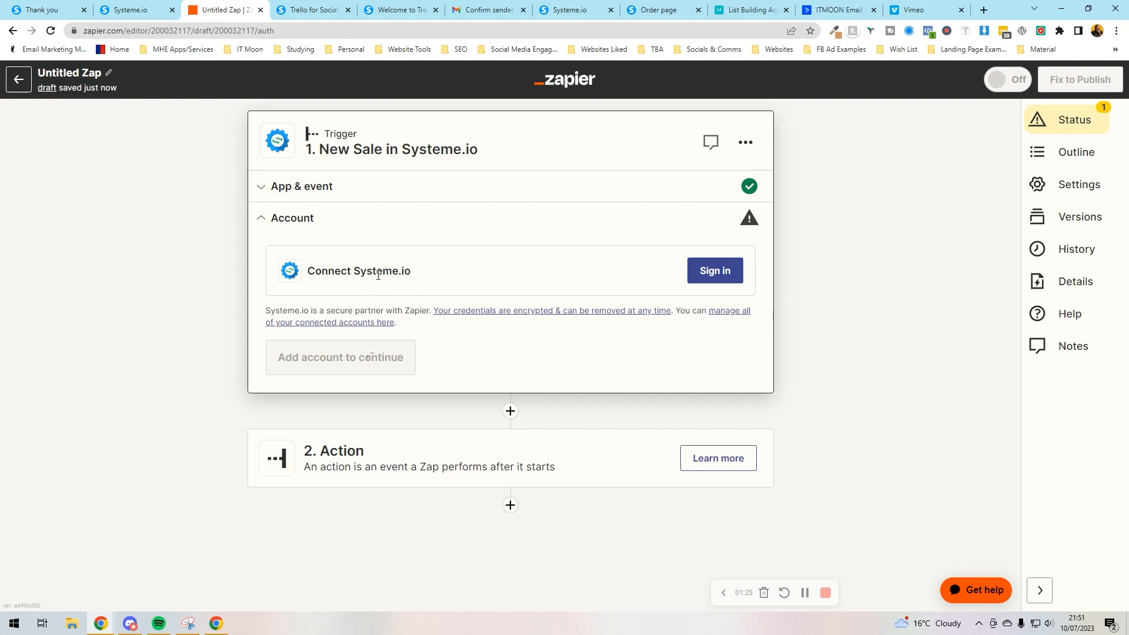
Sign in to Systeme.io from the trigger's account connection with the account's e-mail address and password.
{"action": "left_click", "coordinate": [696, 272]}
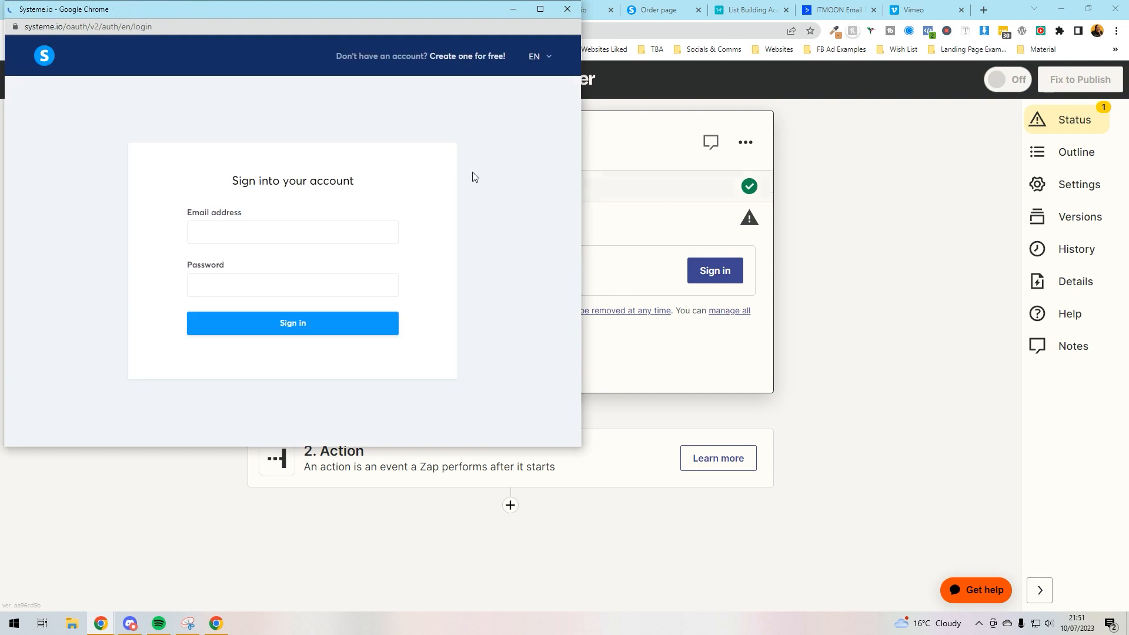
{"action": "left_click", "coordinate": [291, 235]}
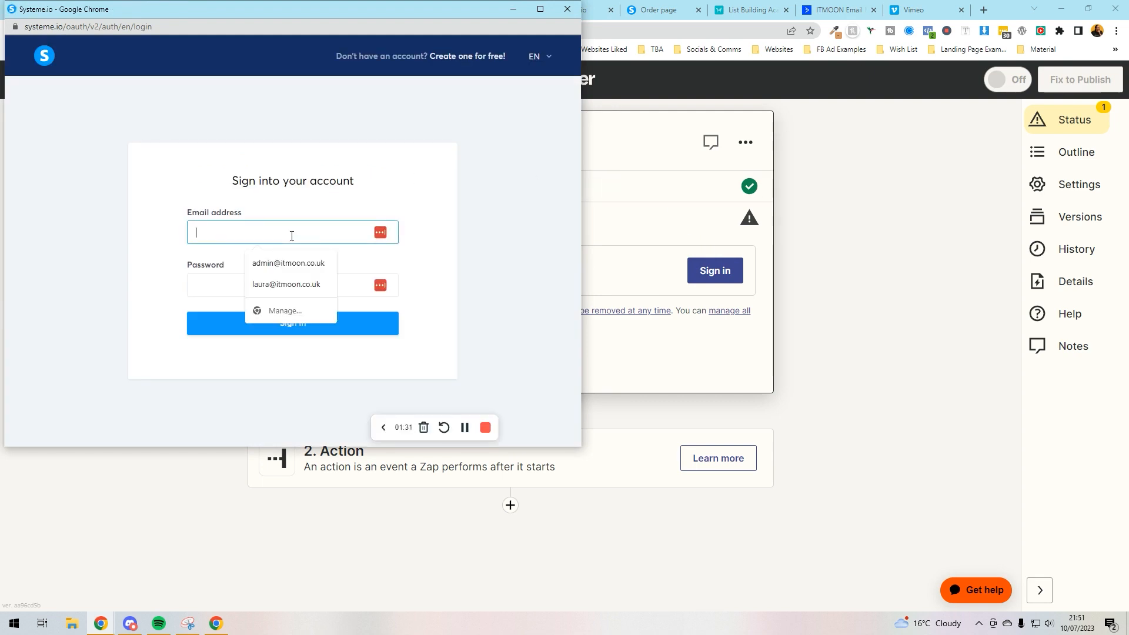
{"action": "left_click", "coordinate": [272, 284]}
{"action": "left_click", "coordinate": [271, 287]}
{"action": "type", "text": "********"}
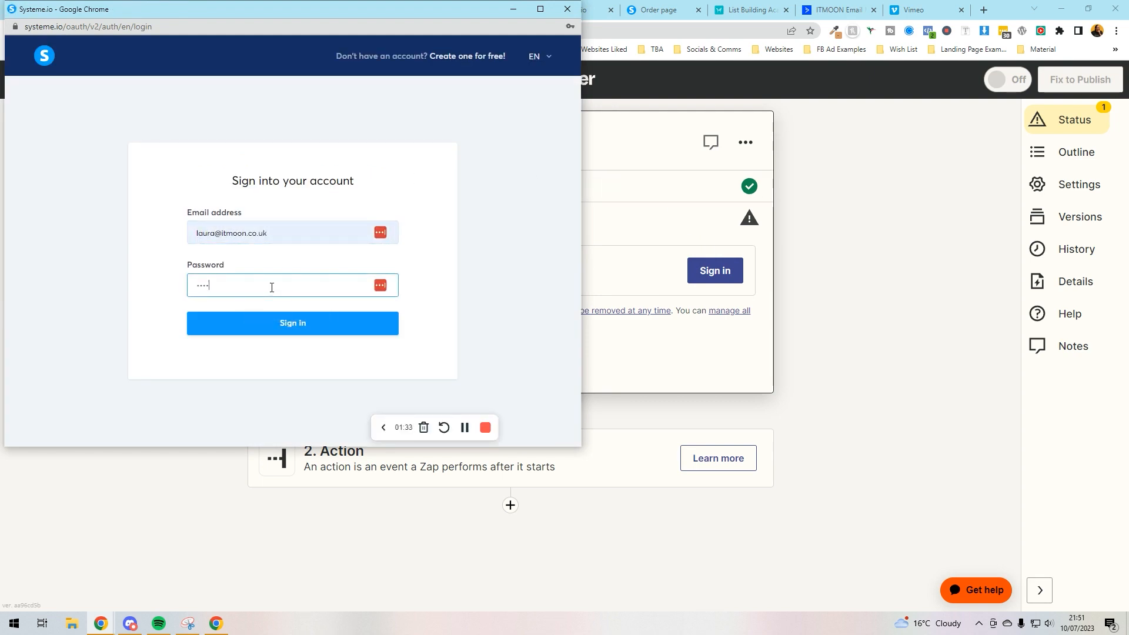
{"action": "key", "text": "Return"}
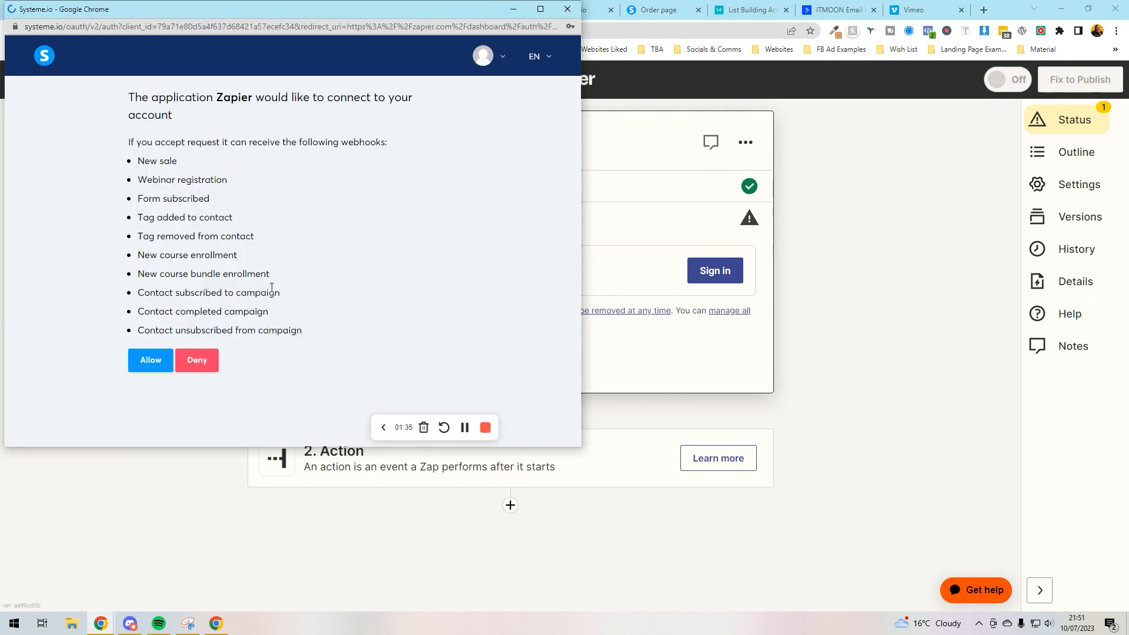
Decline saving the password, allow Zapier to access the Systeme.io account, and continue to the trigger settings.
{"action": "left_click", "coordinate": [464, 140]}
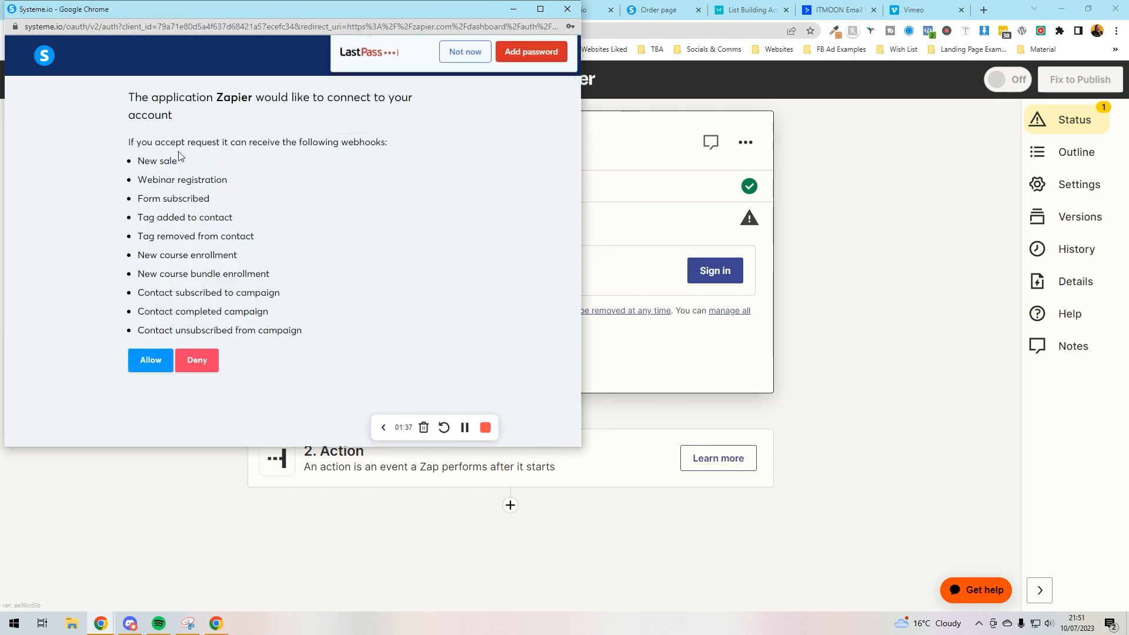
{"action": "left_click", "coordinate": [134, 358]}
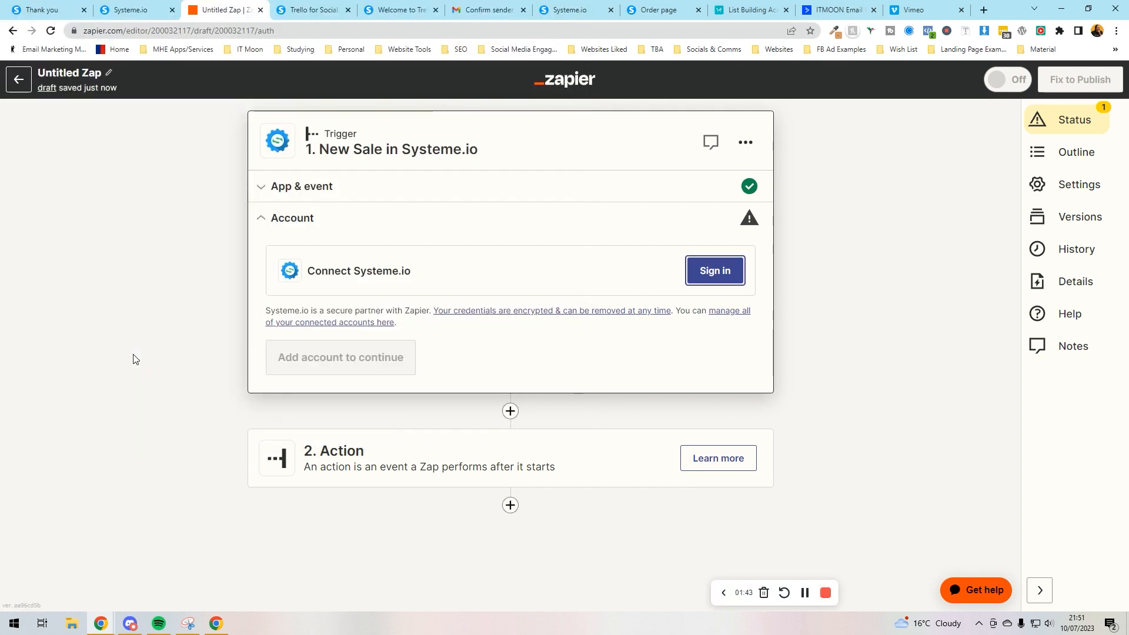
{"action": "left_click", "coordinate": [282, 362]}
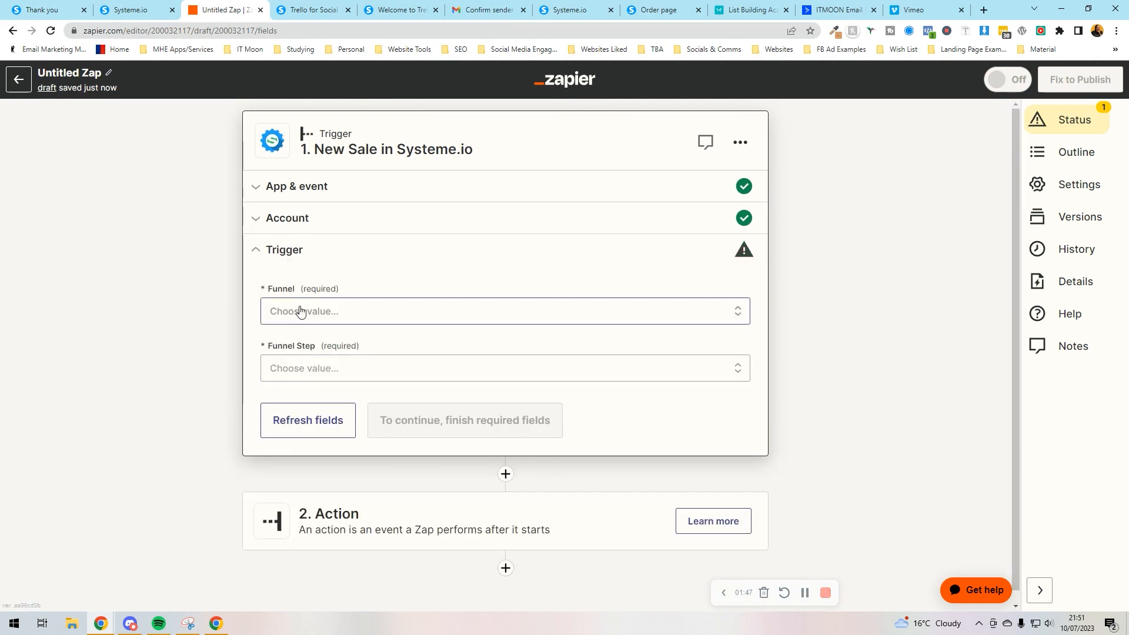
Set the trigger's funnel to Trello for Social Media and its funnel step to Trello SM - Order Form.
{"action": "left_click", "coordinate": [329, 303]}
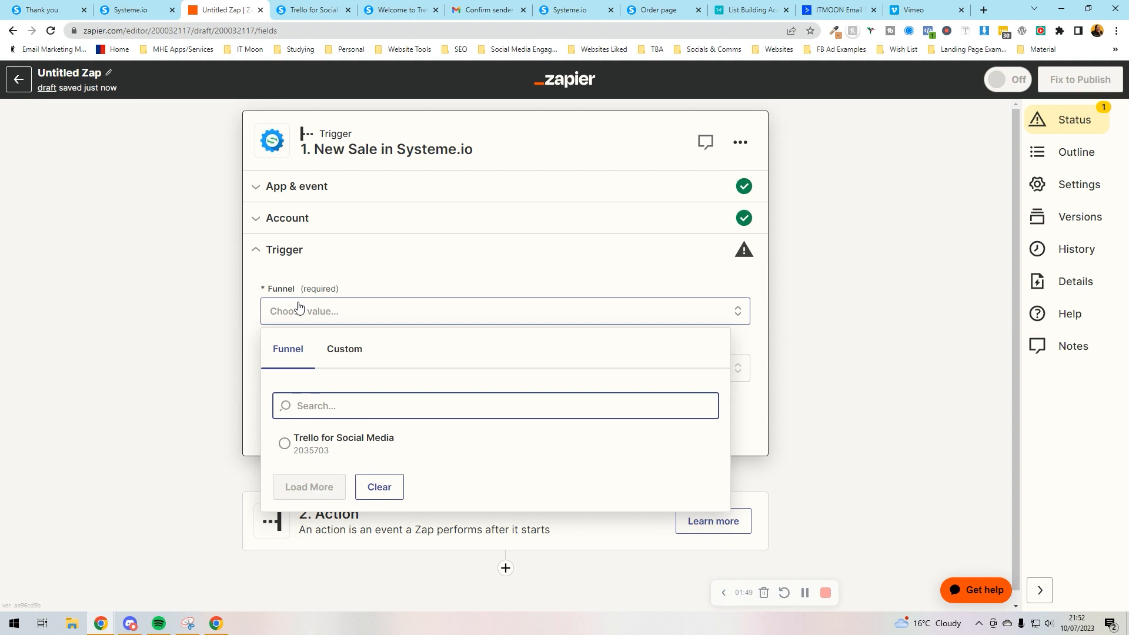
{"action": "left_click", "coordinate": [346, 442]}
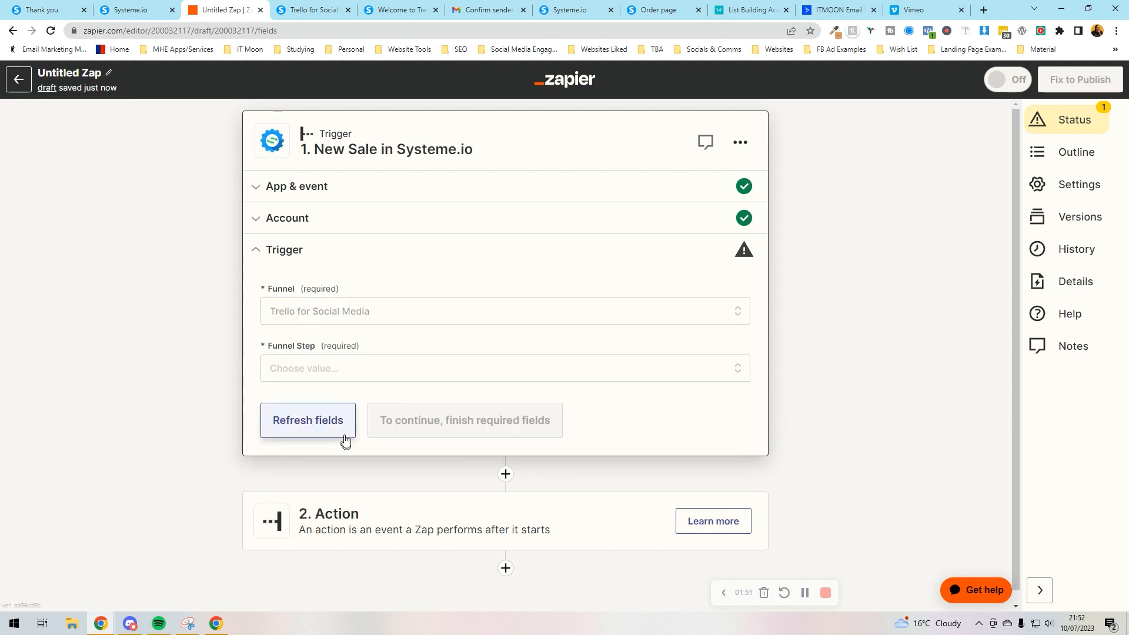
{"action": "left_click", "coordinate": [345, 370]}
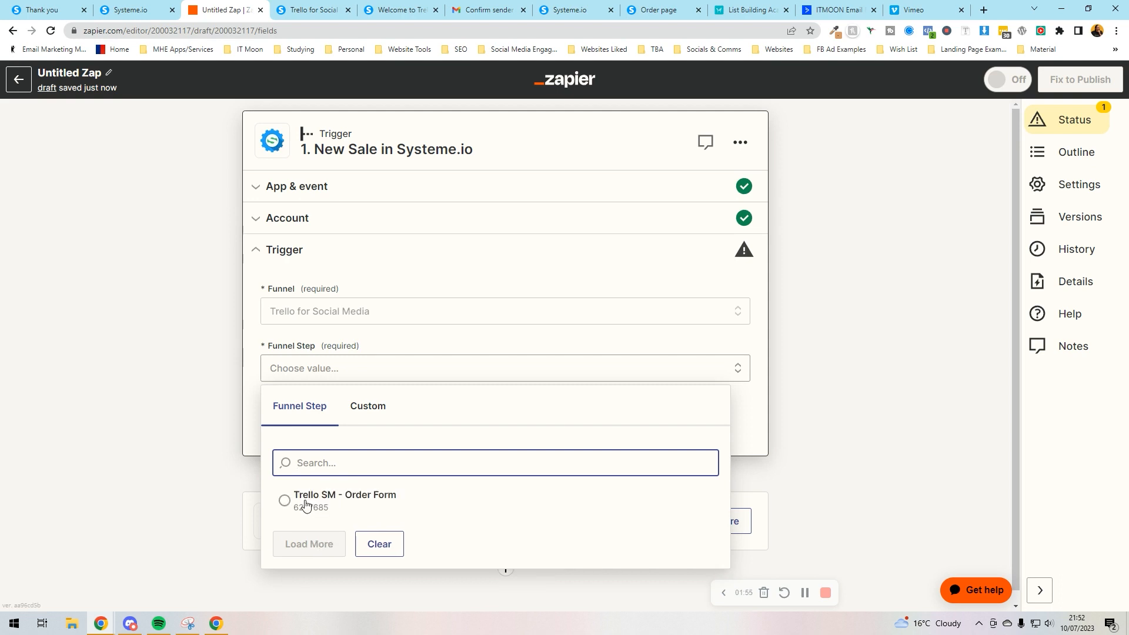
{"action": "left_click", "coordinate": [303, 504]}
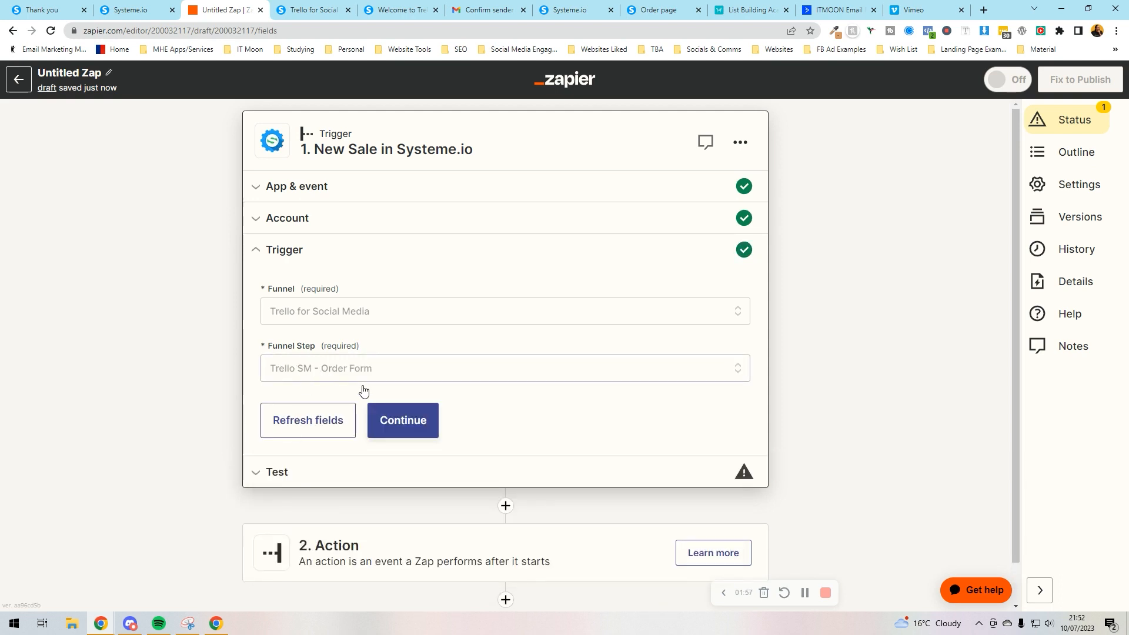
{"action": "left_click", "coordinate": [423, 431]}
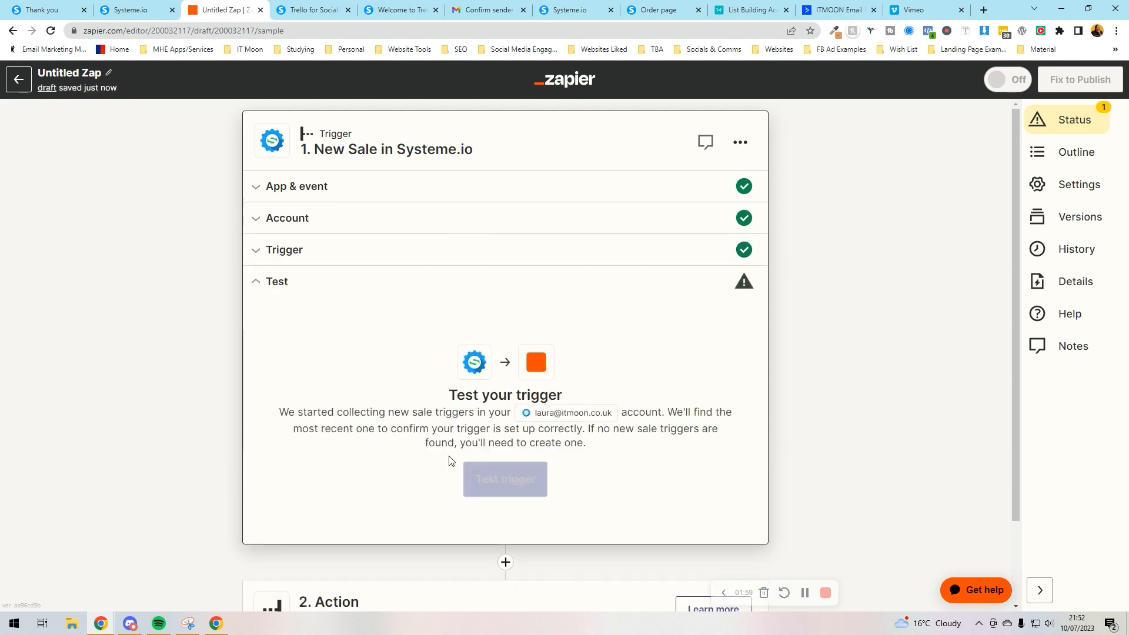
Test the New Sale trigger, review the sample sale data, and continue with the New Sale Trigger A record.
{"action": "left_click", "coordinate": [475, 480]}
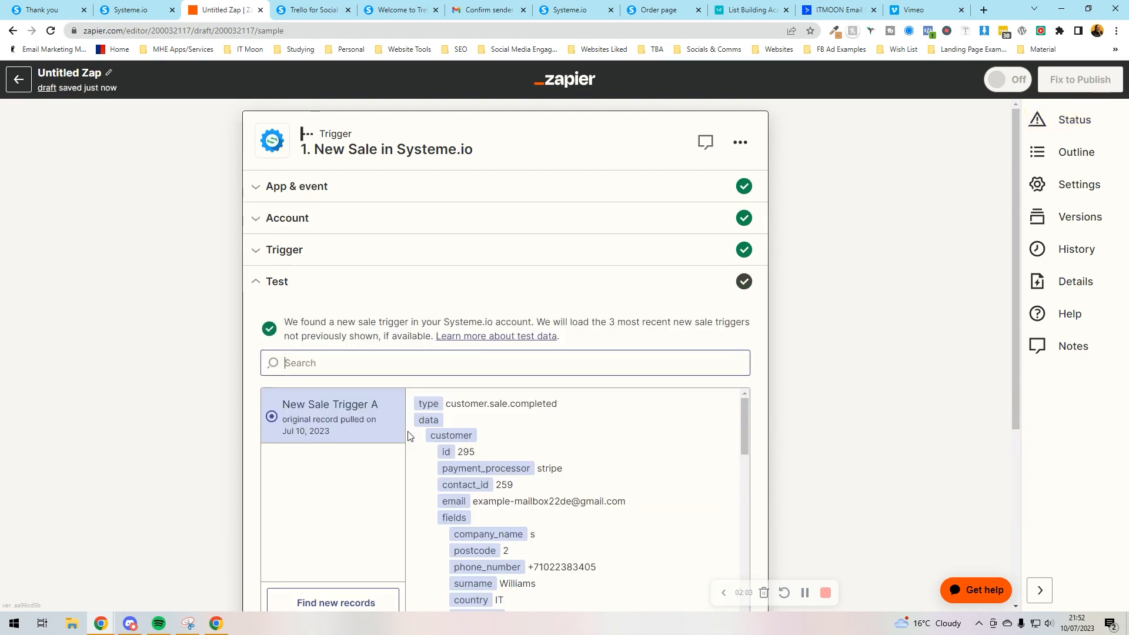
{"action": "scroll", "coordinate": [400, 404], "scroll_direction": "down", "scroll_amount": 2}
{"action": "scroll", "coordinate": [505, 409], "scroll_direction": "down", "scroll_amount": 3}
{"action": "scroll", "coordinate": [505, 409], "scroll_direction": "down", "scroll_amount": 8}
{"action": "scroll", "coordinate": [507, 383], "scroll_direction": "down", "scroll_amount": 1}
{"action": "scroll", "coordinate": [507, 383], "scroll_direction": "up", "scroll_amount": 10}
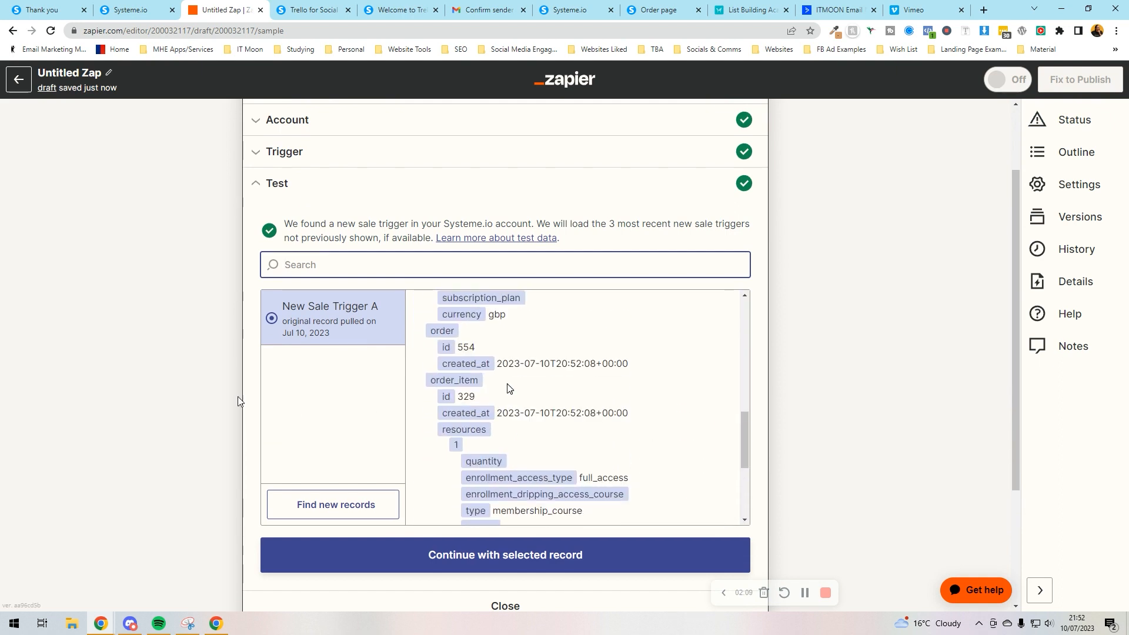
{"action": "scroll", "coordinate": [238, 401], "scroll_direction": "up", "scroll_amount": 2}
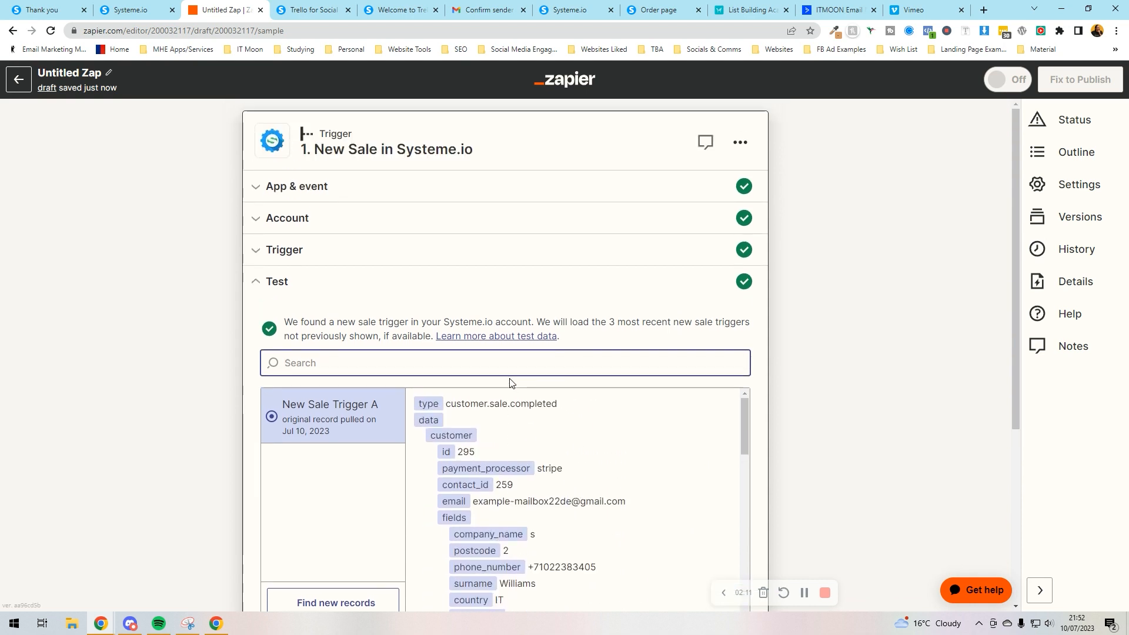
{"action": "scroll", "coordinate": [143, 401], "scroll_direction": "down", "scroll_amount": 3}
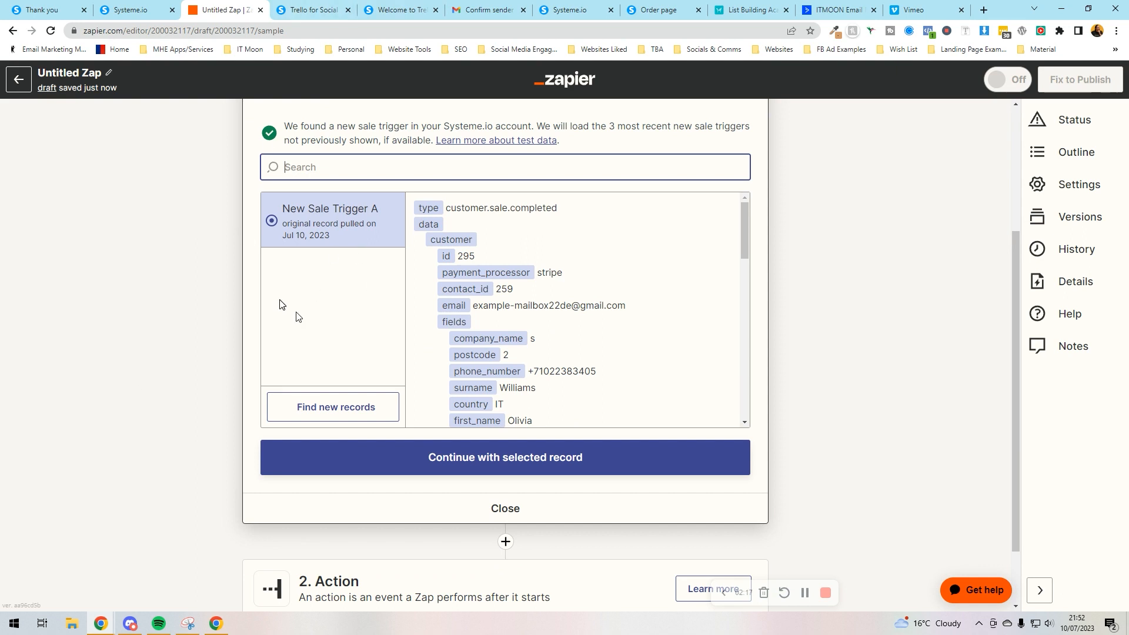
{"action": "left_click", "coordinate": [563, 464]}
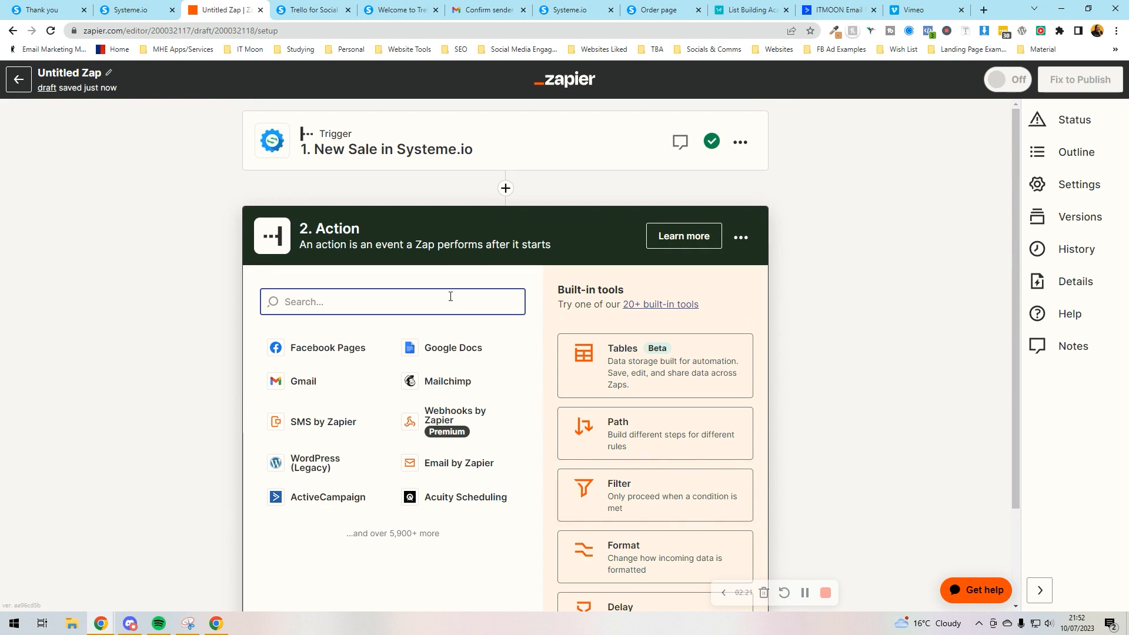
Choose MailerLite as the Zap's action app and view its available action events.
{"action": "type", "text": "maile"}
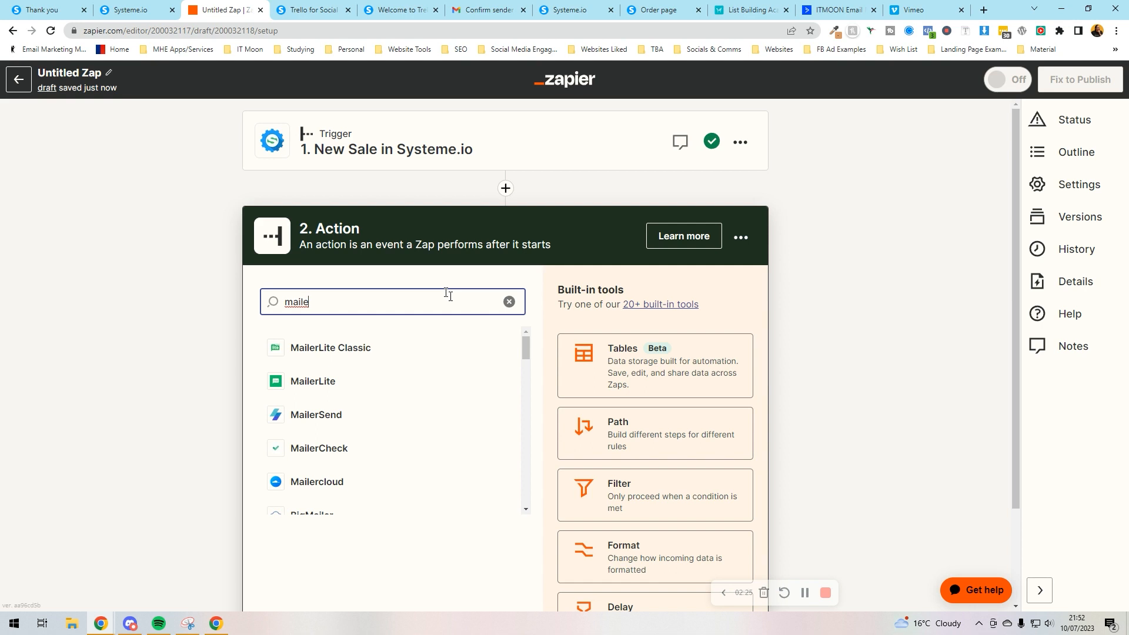
{"action": "left_click", "coordinate": [312, 381]}
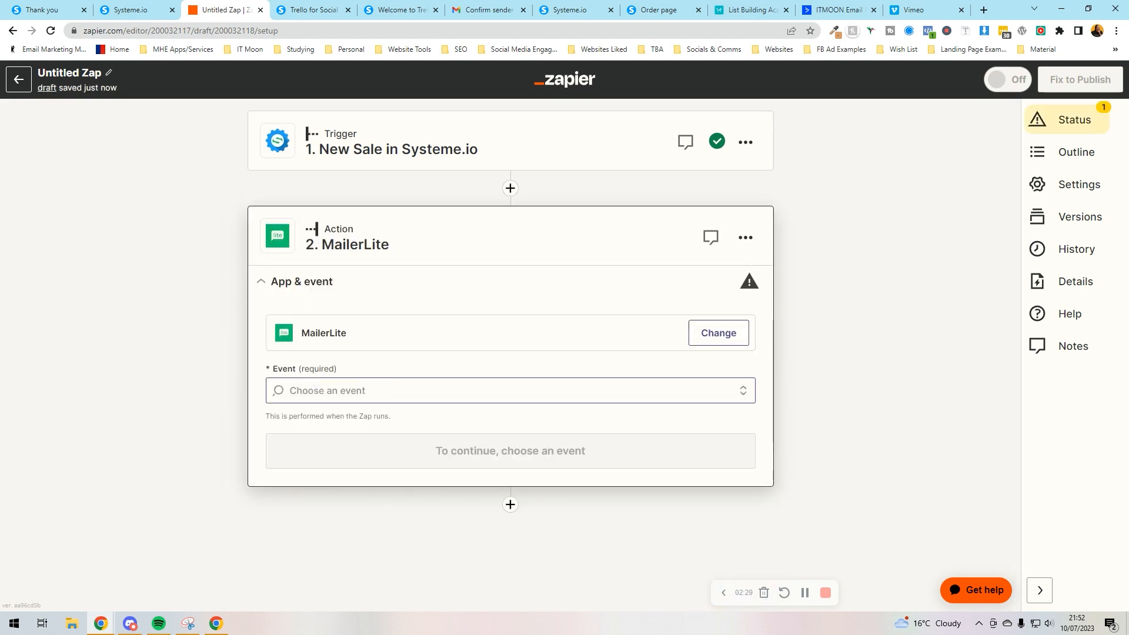
{"action": "left_click", "coordinate": [314, 383]}
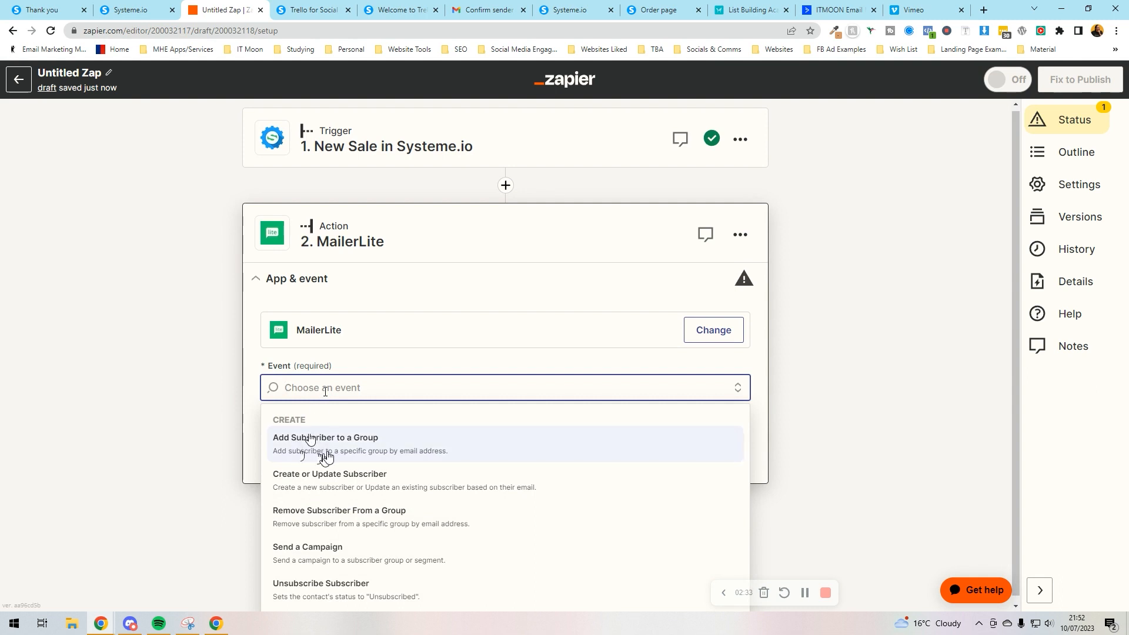
{"action": "left_click", "coordinate": [188, 442]}
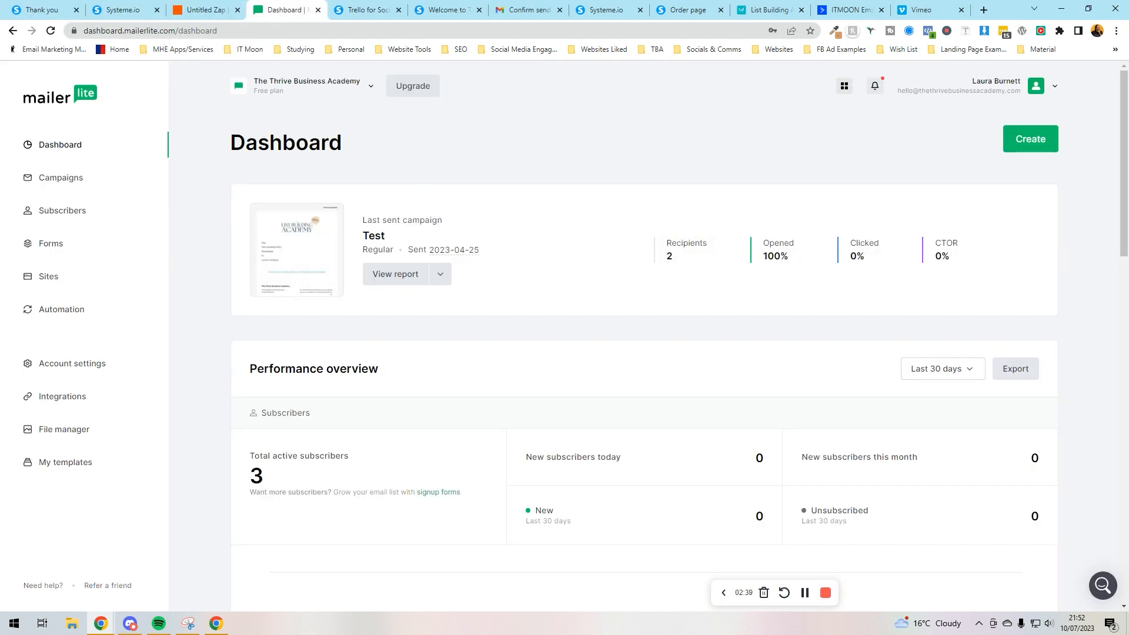
Create a subscriber group named Trello for Social Media in MailerLite and return to the Zap in Zapier.
{"action": "left_click", "coordinate": [68, 212]}
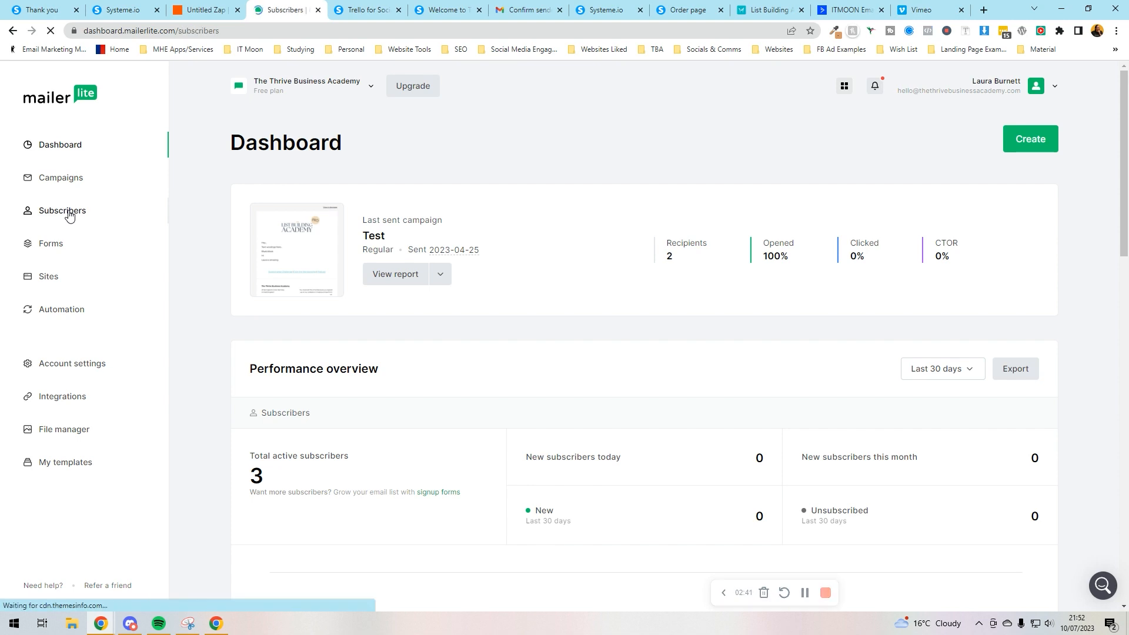
{"action": "left_click", "coordinate": [395, 180]}
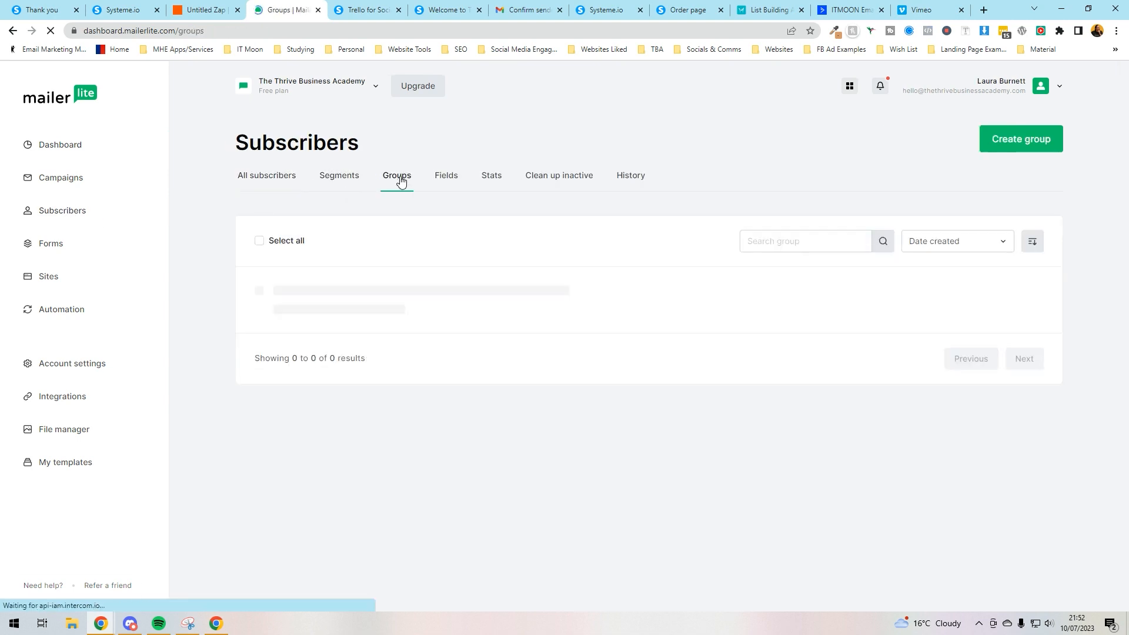
{"action": "left_click", "coordinate": [1016, 140]}
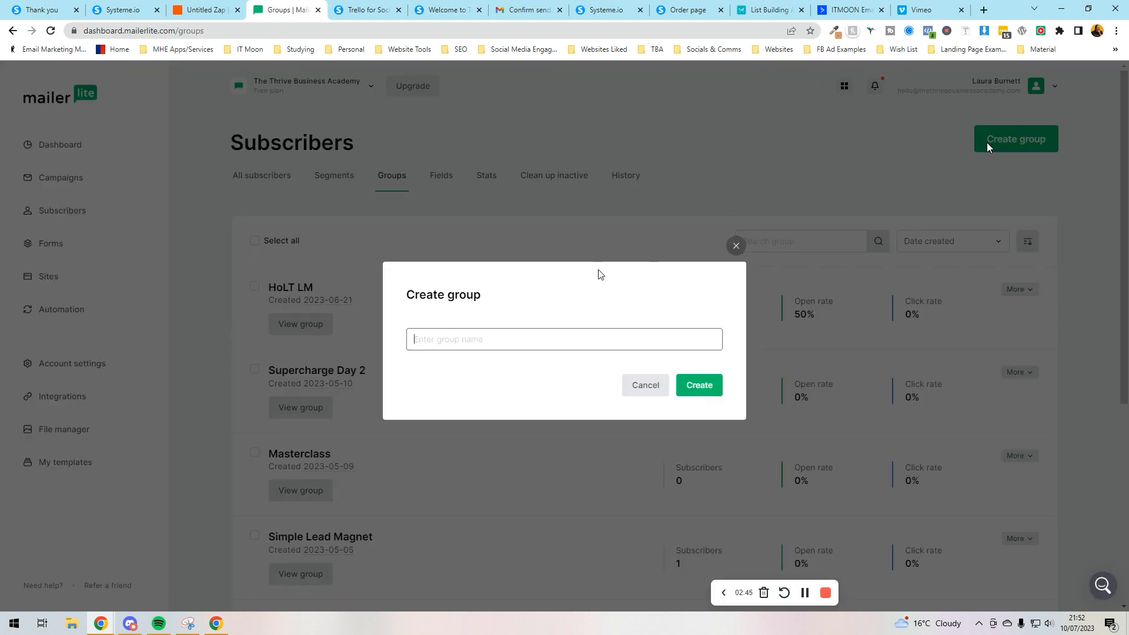
{"action": "left_click", "coordinate": [459, 333]}
{"action": "type", "text": "Trell"}
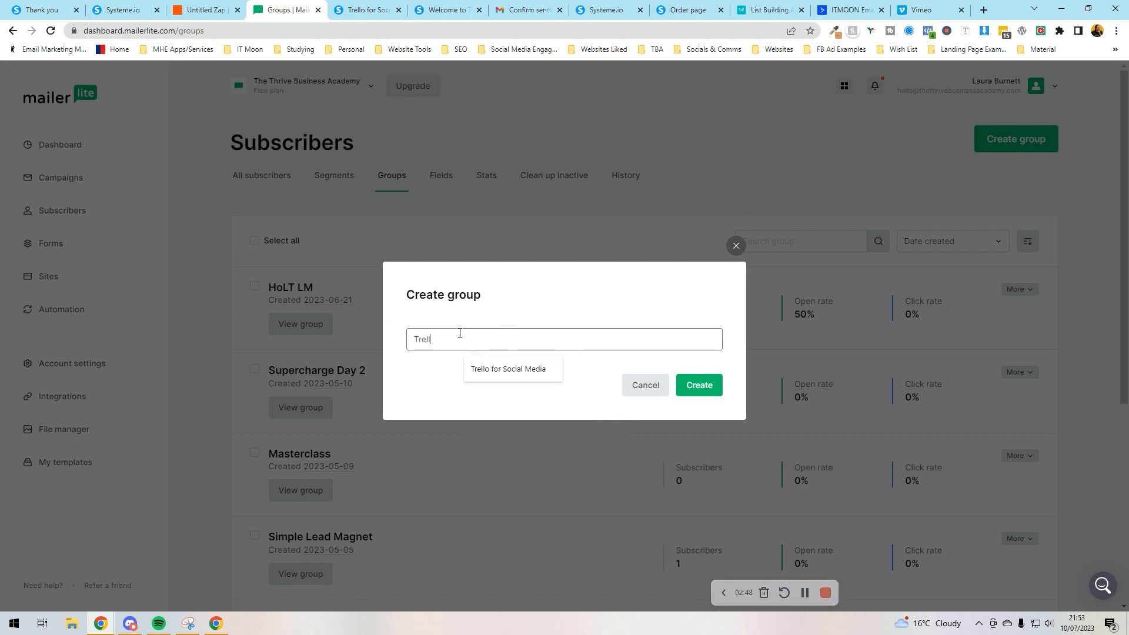
{"action": "key", "text": "Down"}
{"action": "key", "text": "Return"}
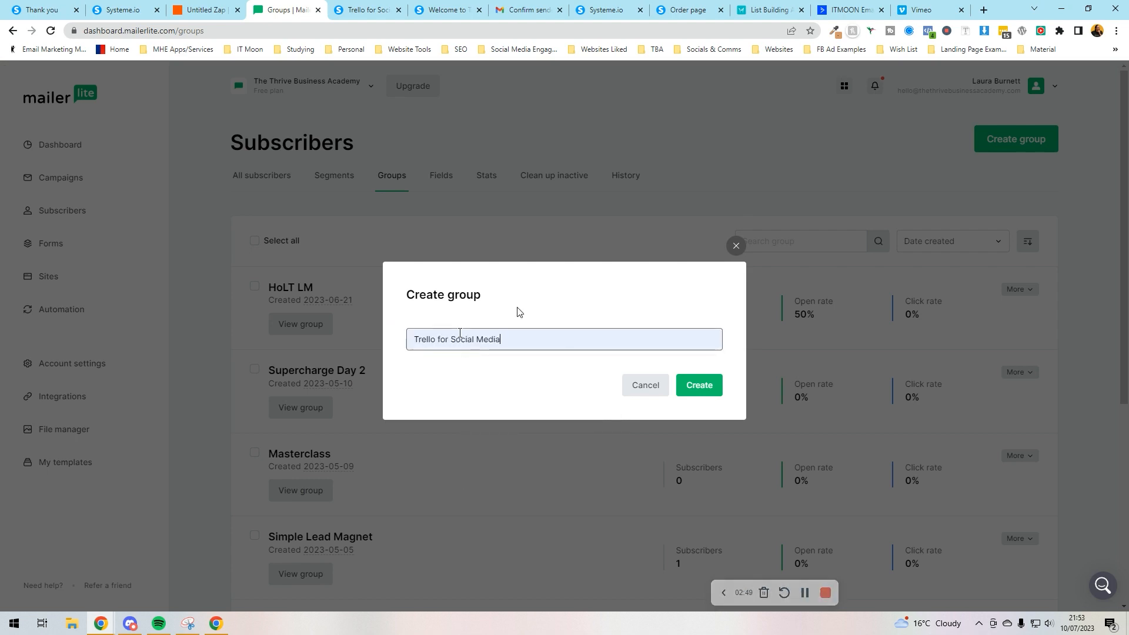
{"action": "left_click", "coordinate": [699, 385]}
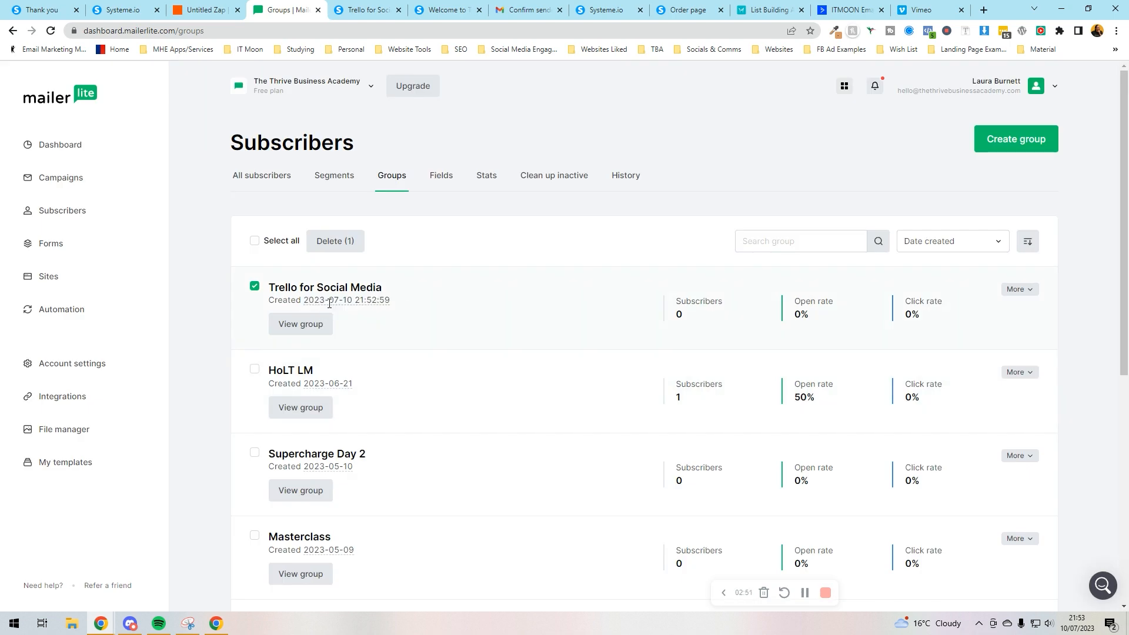
{"action": "key", "text": "ctrl+shift+Tab"}
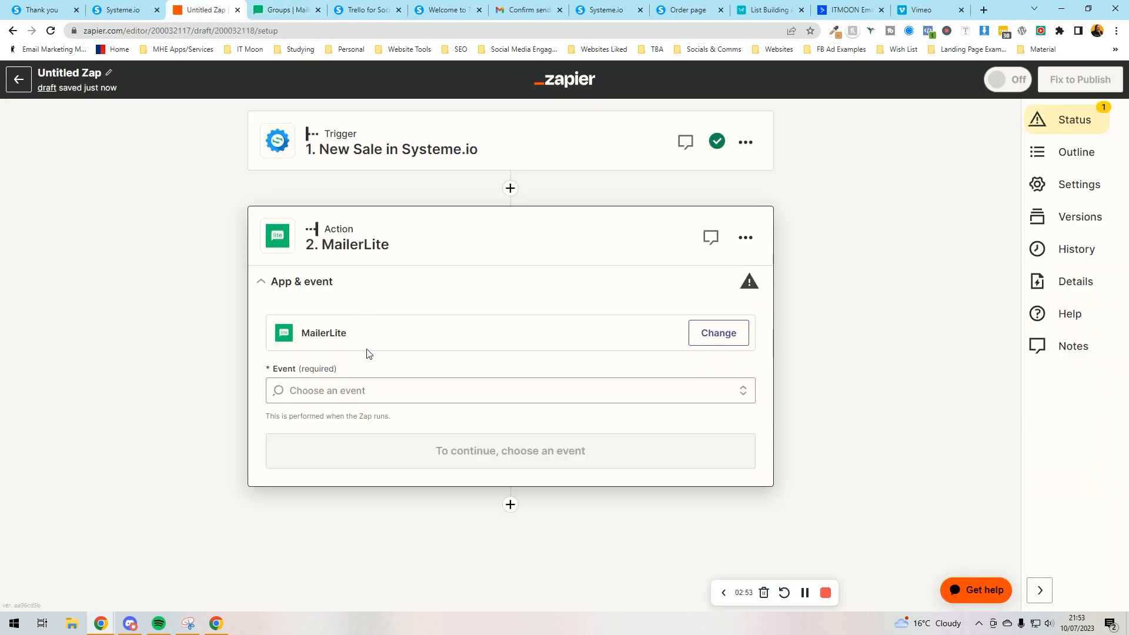
Choose Add Subscriber to a Group as the MailerLite action event and continue to the account setup.
{"action": "left_click", "coordinate": [376, 391]}
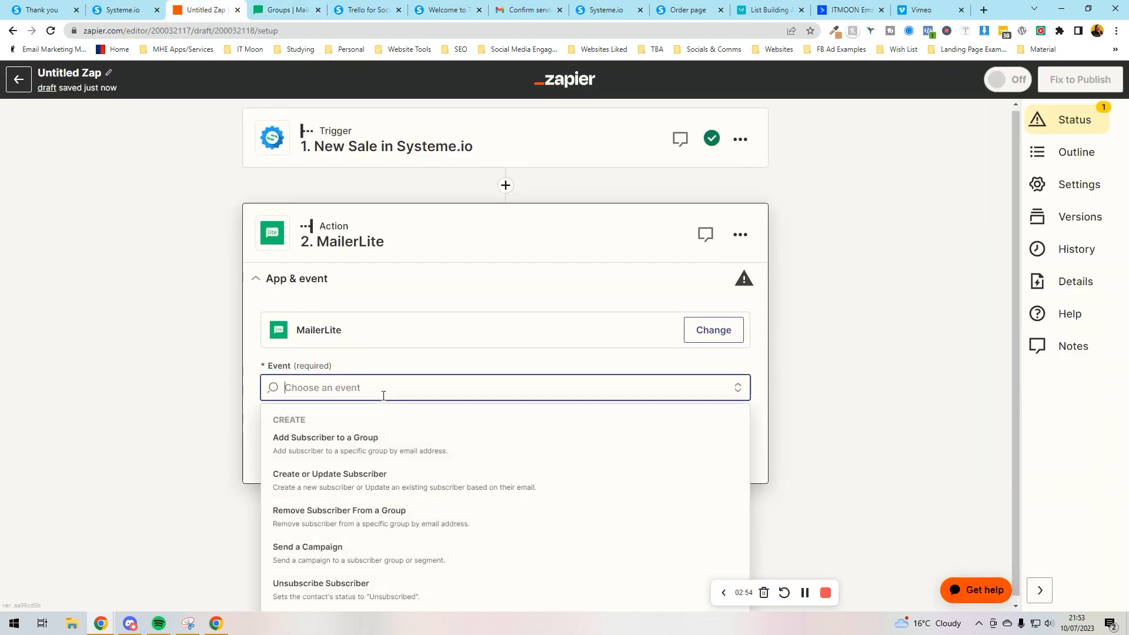
{"action": "left_click", "coordinate": [299, 445]}
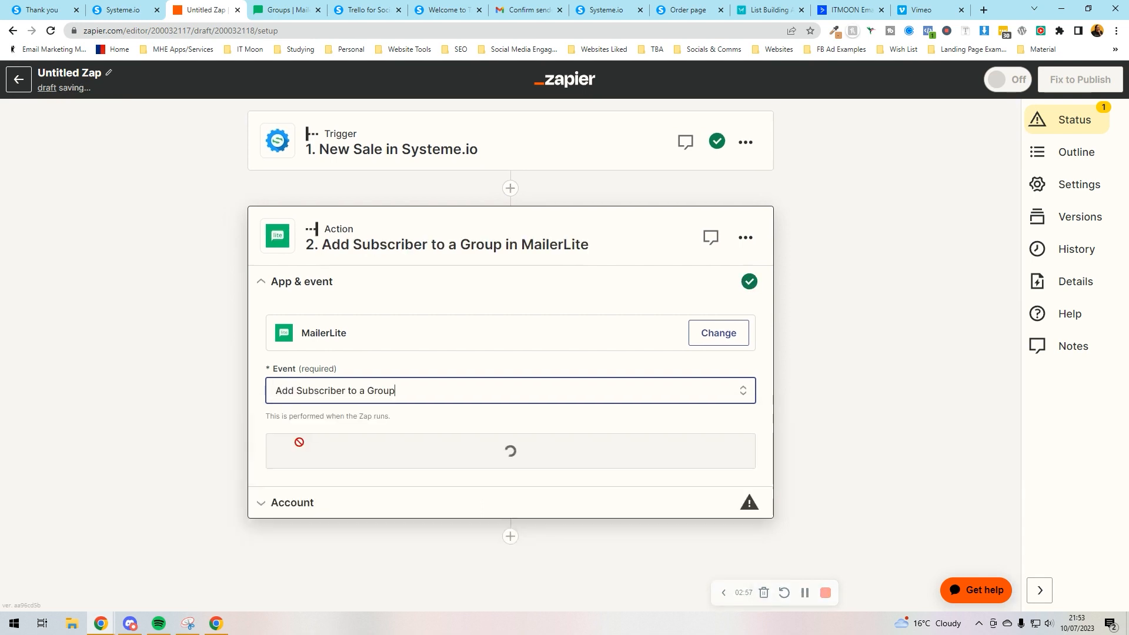
{"action": "left_click", "coordinate": [328, 459]}
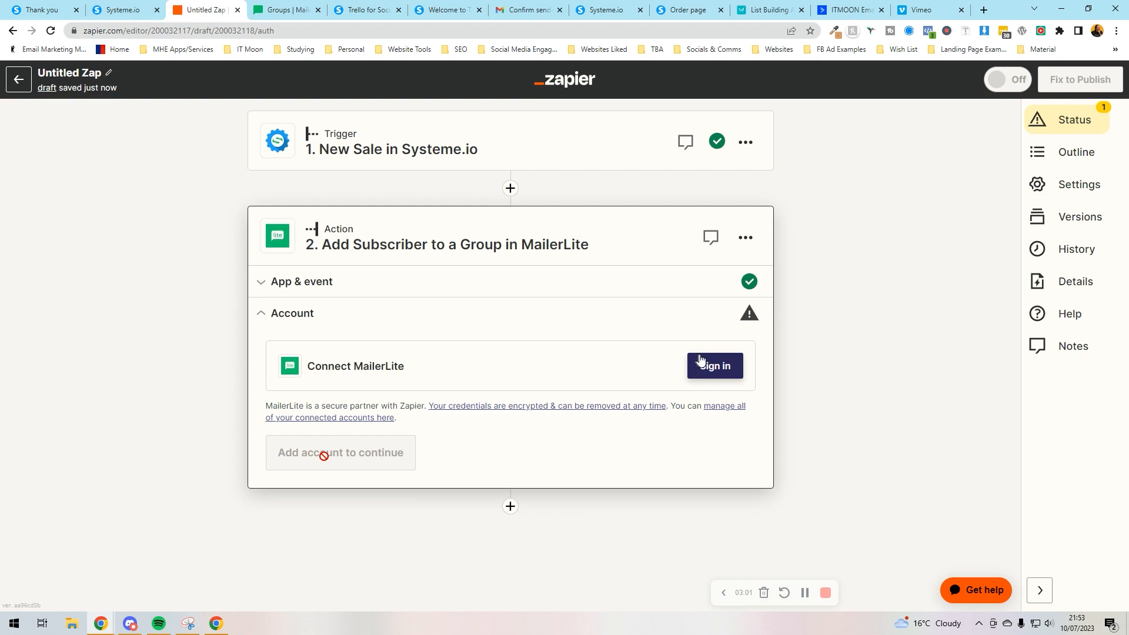
Connect the MailerLite account The Thrive Business Academy, authorize Zapier to access it, and continue to the action fields.
{"action": "left_click", "coordinate": [718, 375]}
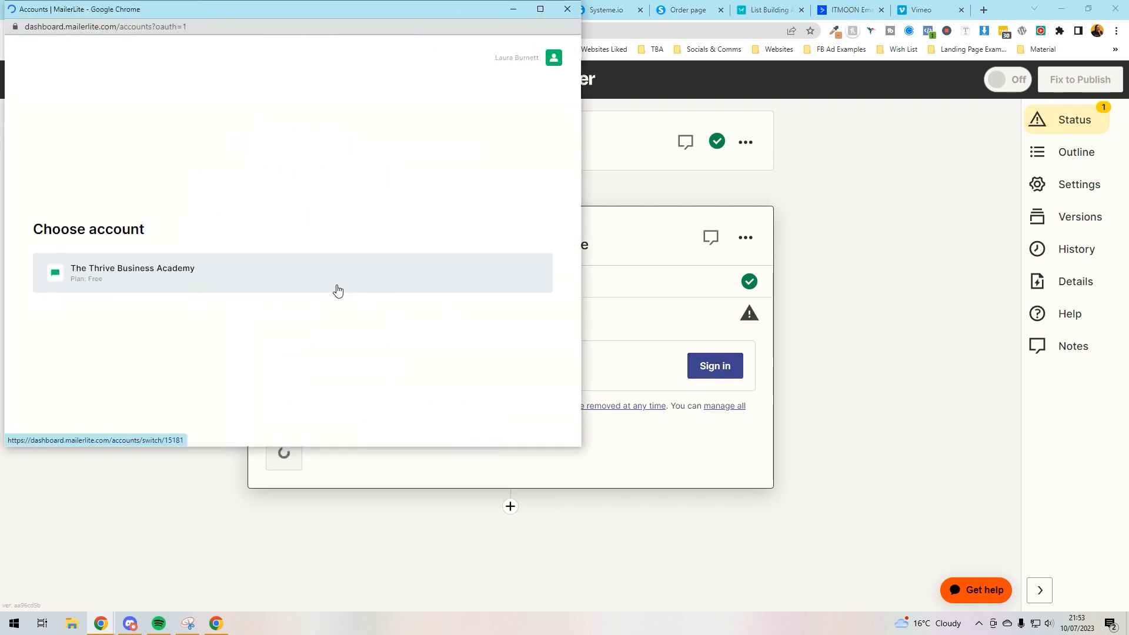
{"action": "left_click", "coordinate": [122, 281]}
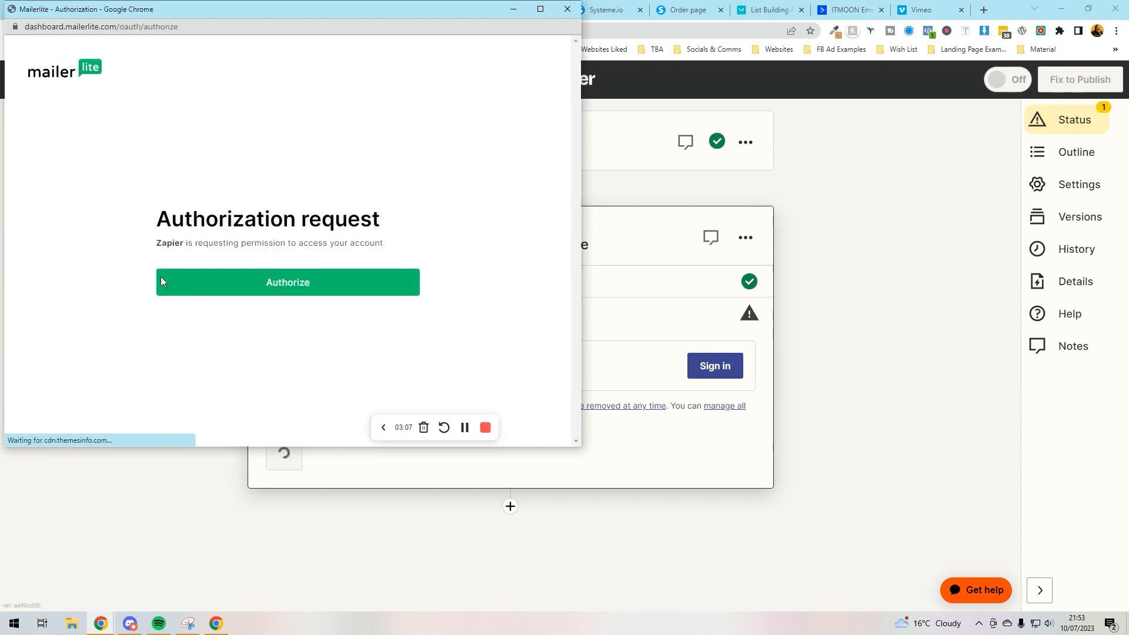
{"action": "left_click", "coordinate": [327, 290]}
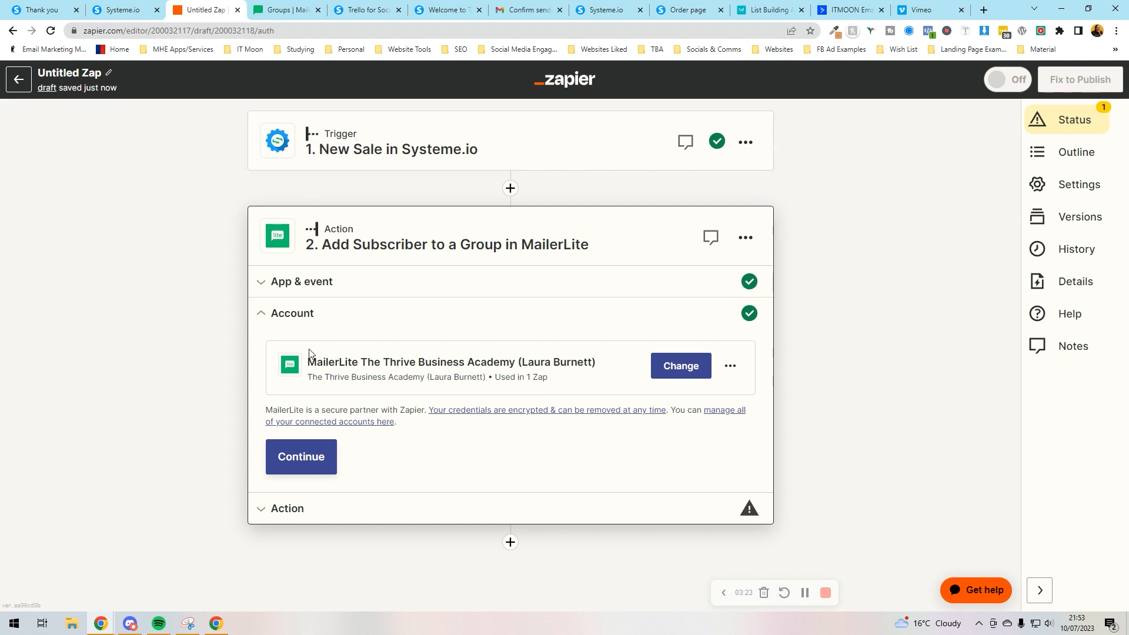
{"action": "left_click", "coordinate": [303, 458]}
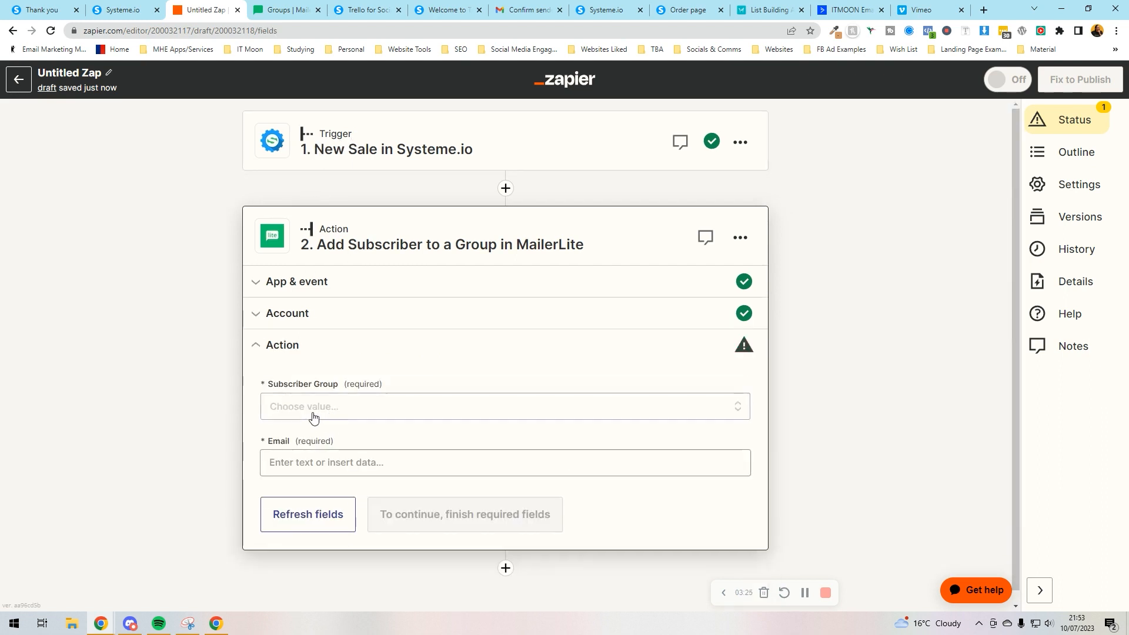
Set the action's subscriber group to Trello for Social Media and check the groups in MailerLite.
{"action": "left_click", "coordinate": [301, 413]}
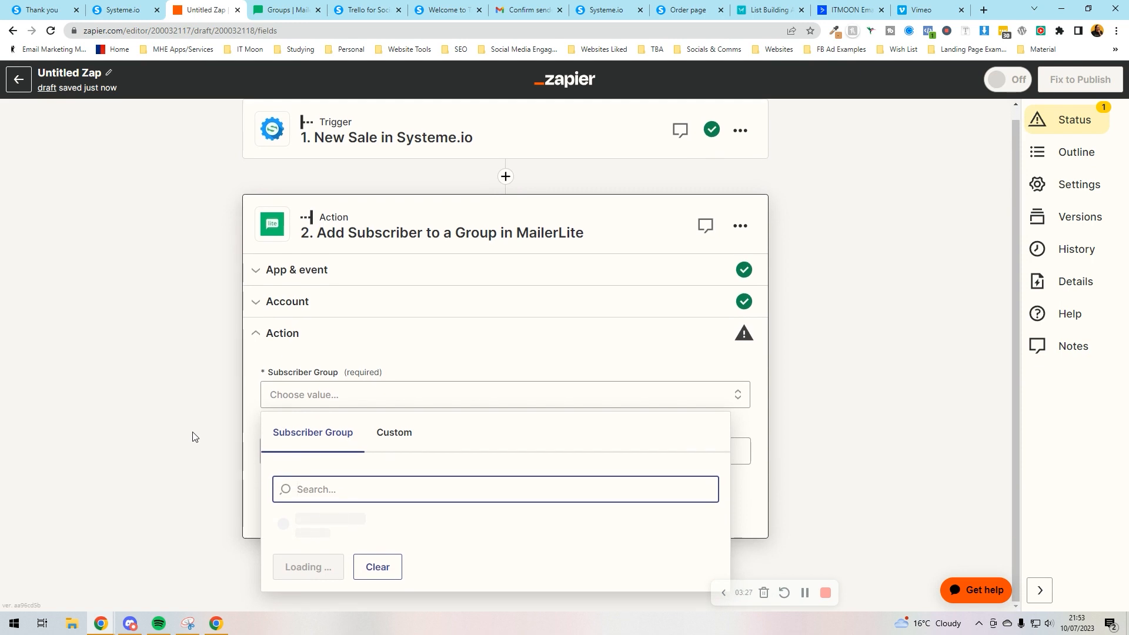
{"action": "scroll", "coordinate": [393, 486], "scroll_direction": "down", "scroll_amount": 5}
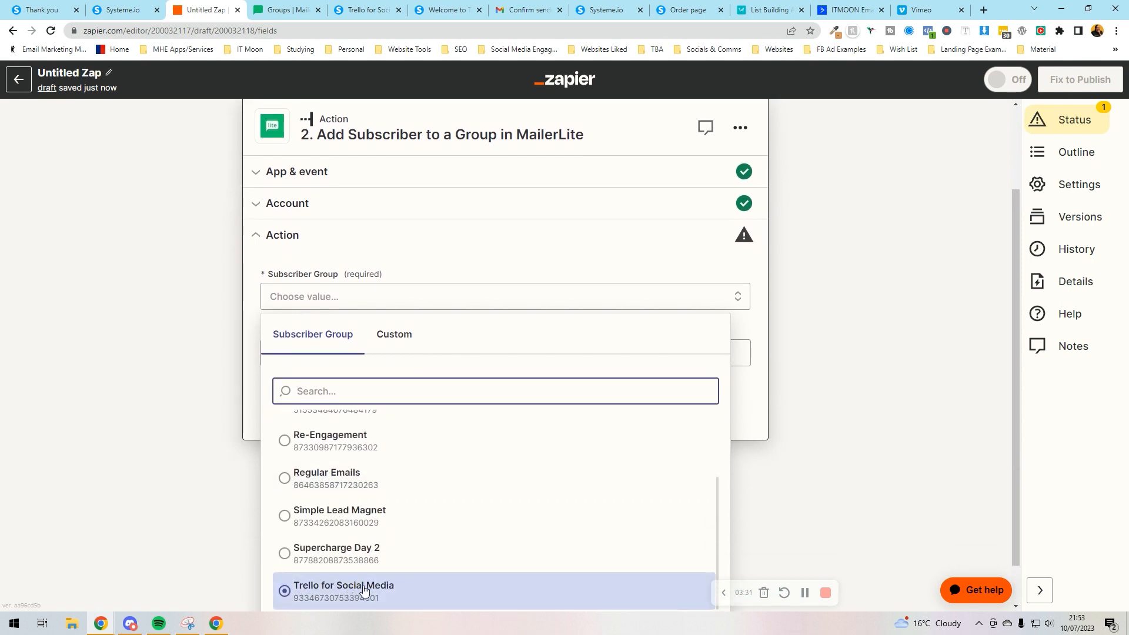
{"action": "left_click", "coordinate": [363, 590]}
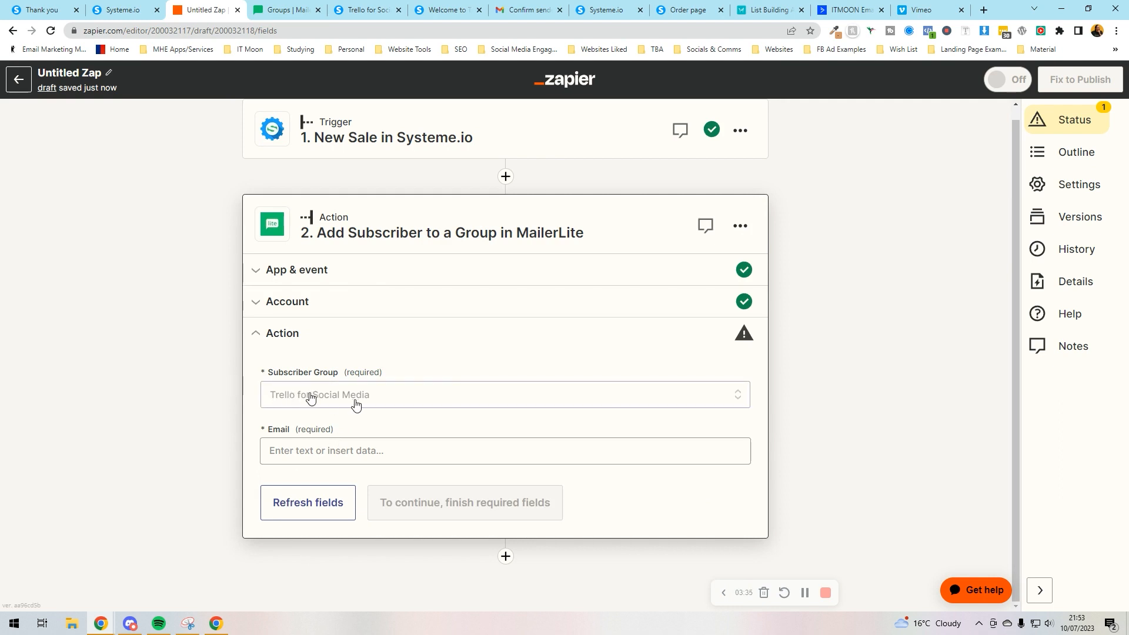
{"action": "left_click", "coordinate": [277, 10]}
{"action": "left_click", "coordinate": [206, 10]}
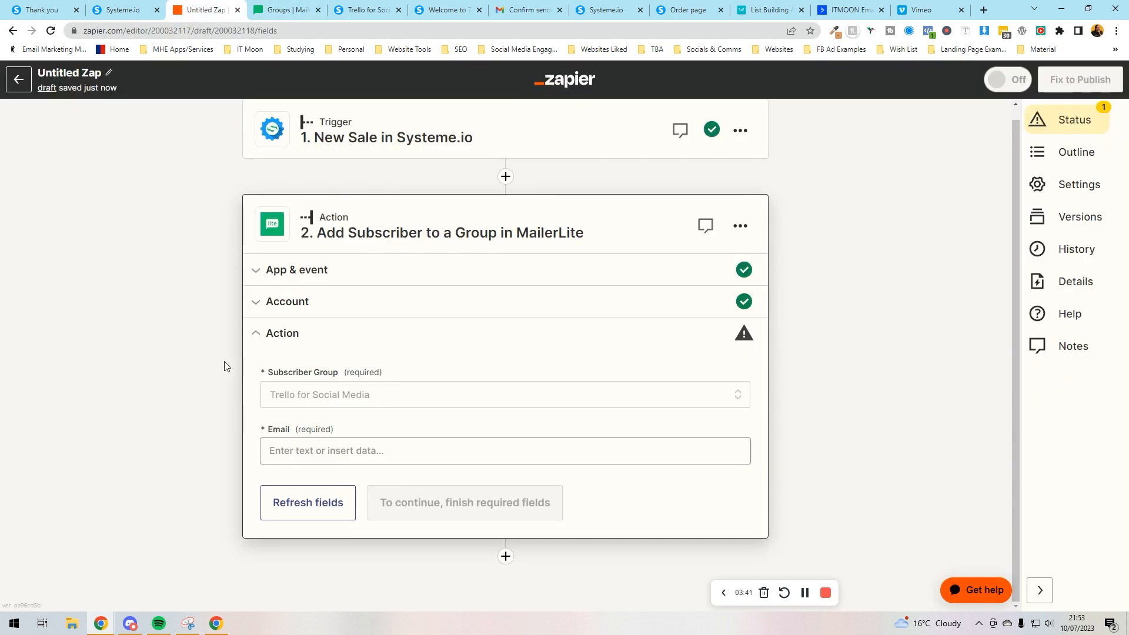
Map the action's Email field to Customer email from the New Sale trigger.
{"action": "left_click", "coordinate": [299, 458]}
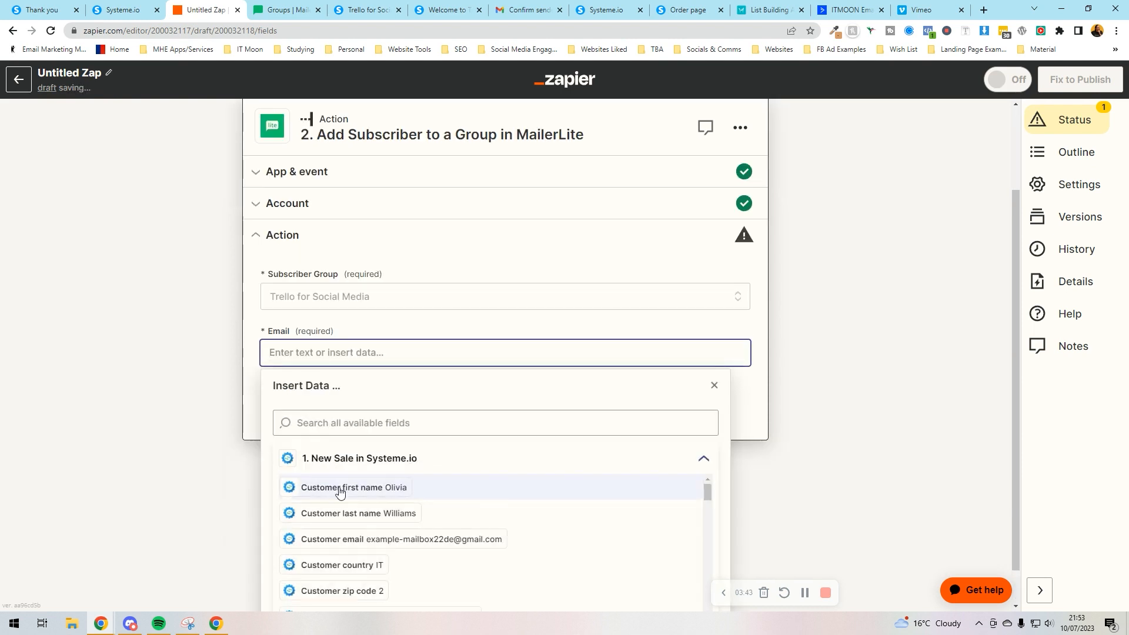
{"action": "left_click", "coordinate": [360, 539]}
{"action": "left_click", "coordinate": [147, 397]}
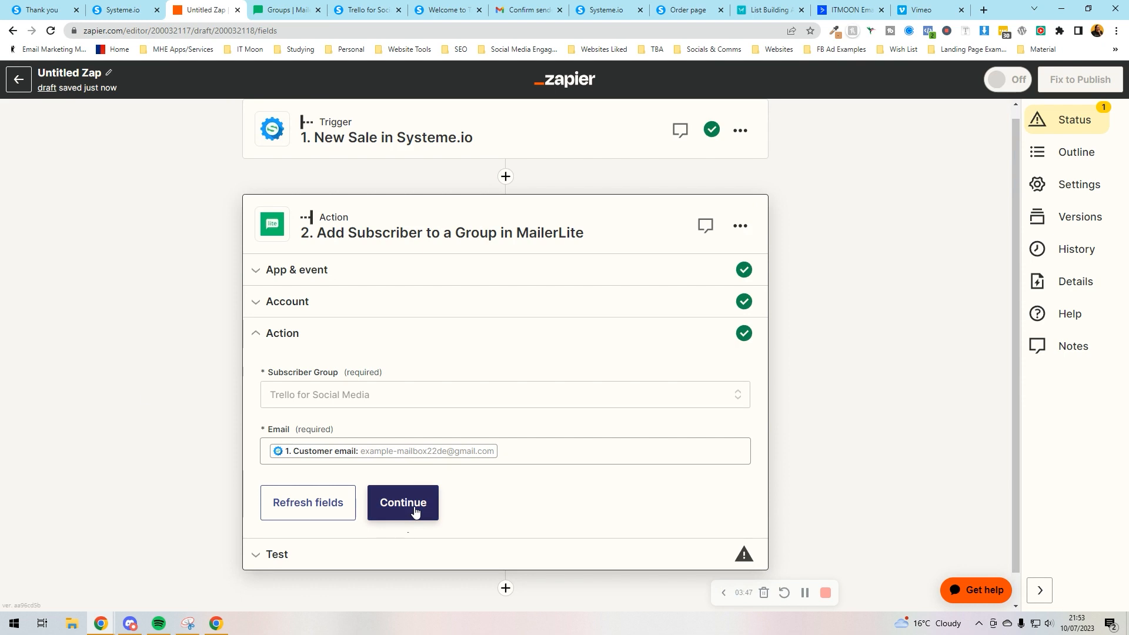
Review the action's connected account and the available MailerLite action events, and go back to the action fields.
{"action": "left_click", "coordinate": [311, 308]}
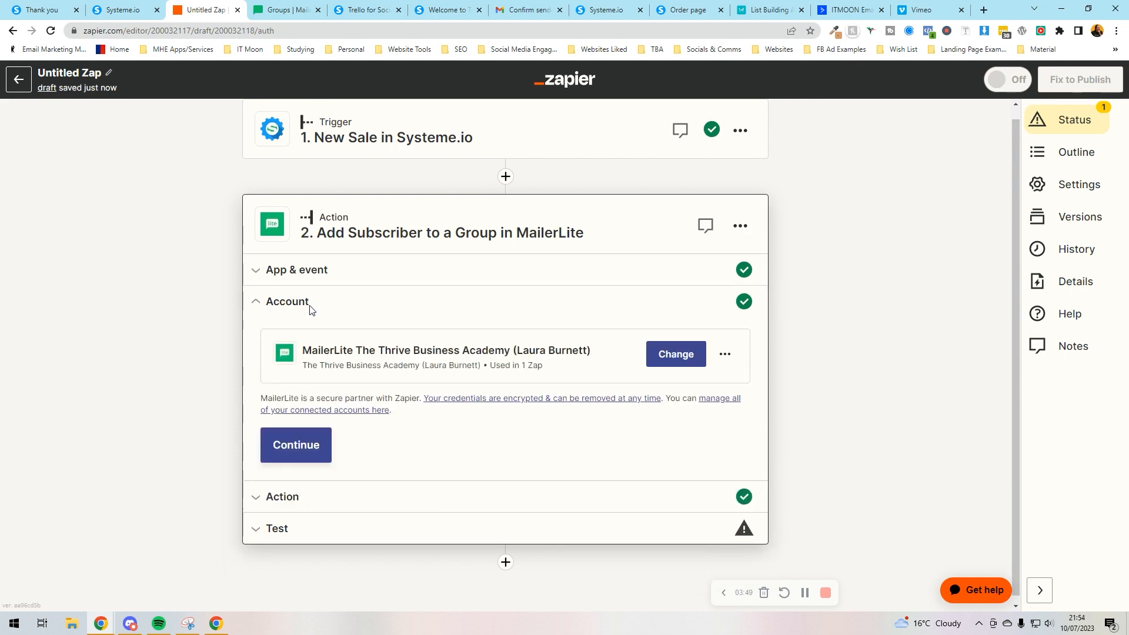
{"action": "left_click", "coordinate": [295, 444]}
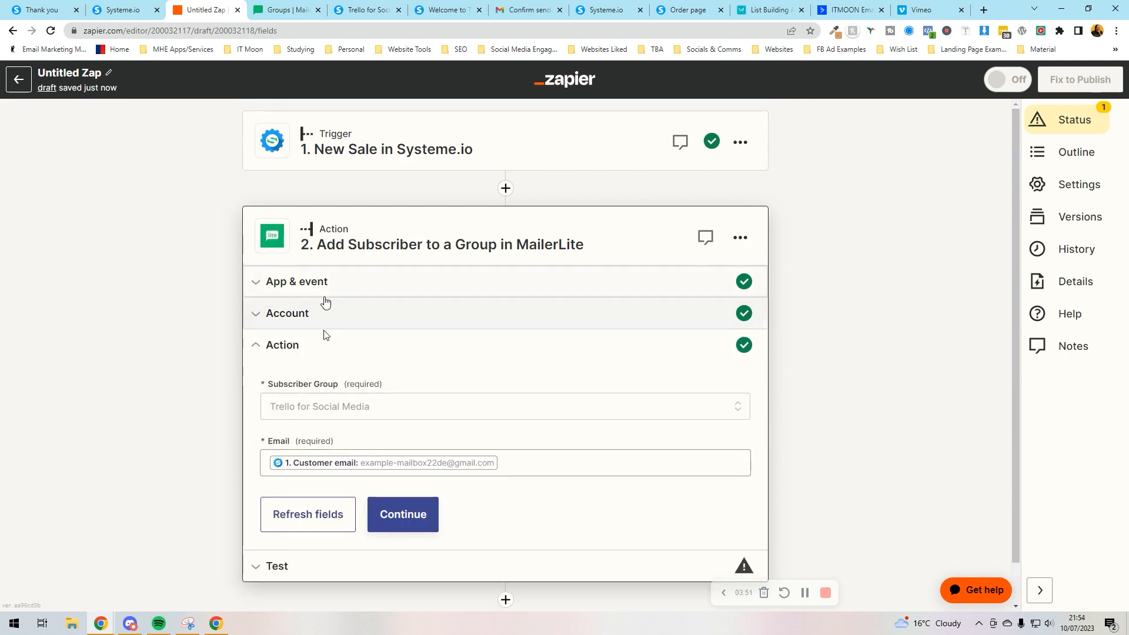
{"action": "left_click", "coordinate": [323, 290]}
{"action": "left_click", "coordinate": [339, 390]}
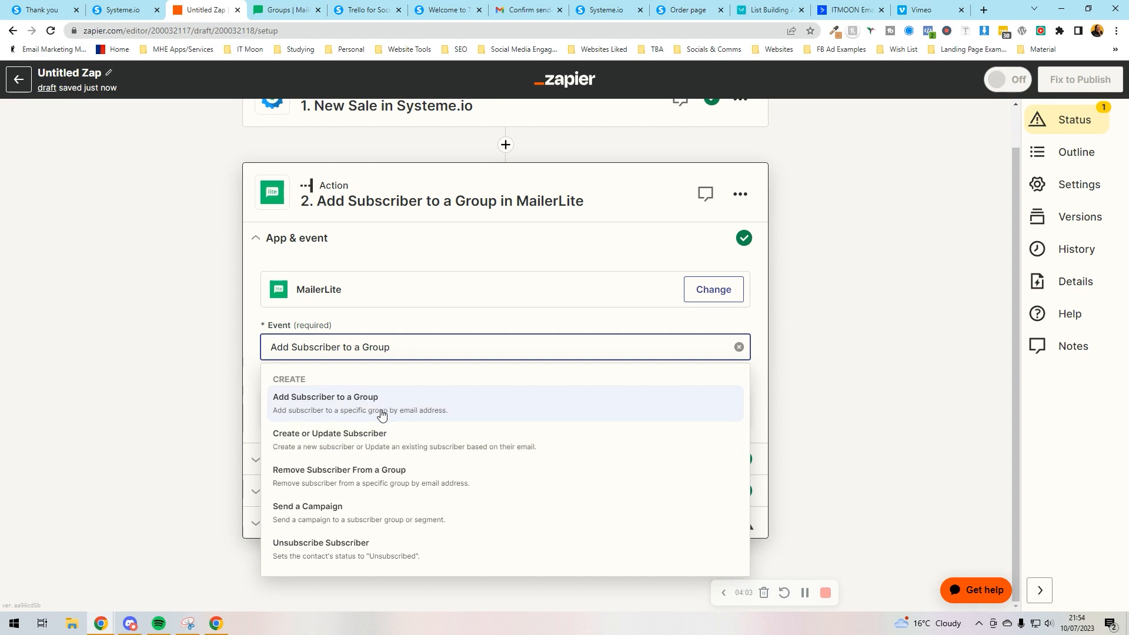
{"action": "left_click", "coordinate": [213, 406]}
{"action": "left_click", "coordinate": [281, 486]}
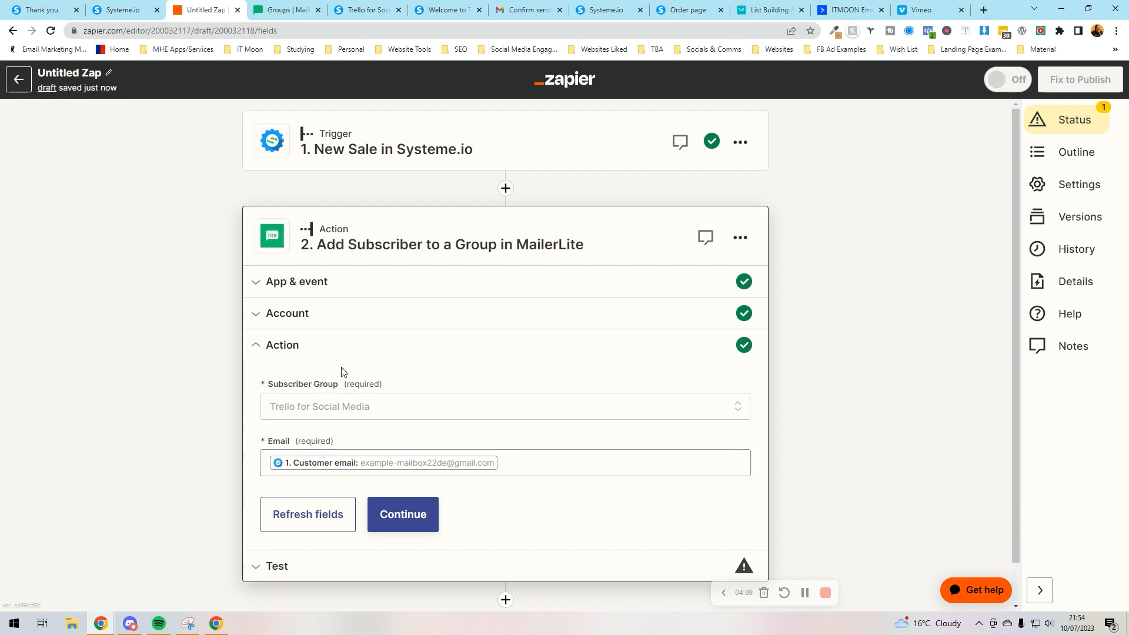
Change the MailerLite action event to Create or Update Subscriber and continue with the connected account.
{"action": "left_click", "coordinate": [326, 281]}
{"action": "left_click", "coordinate": [352, 378]}
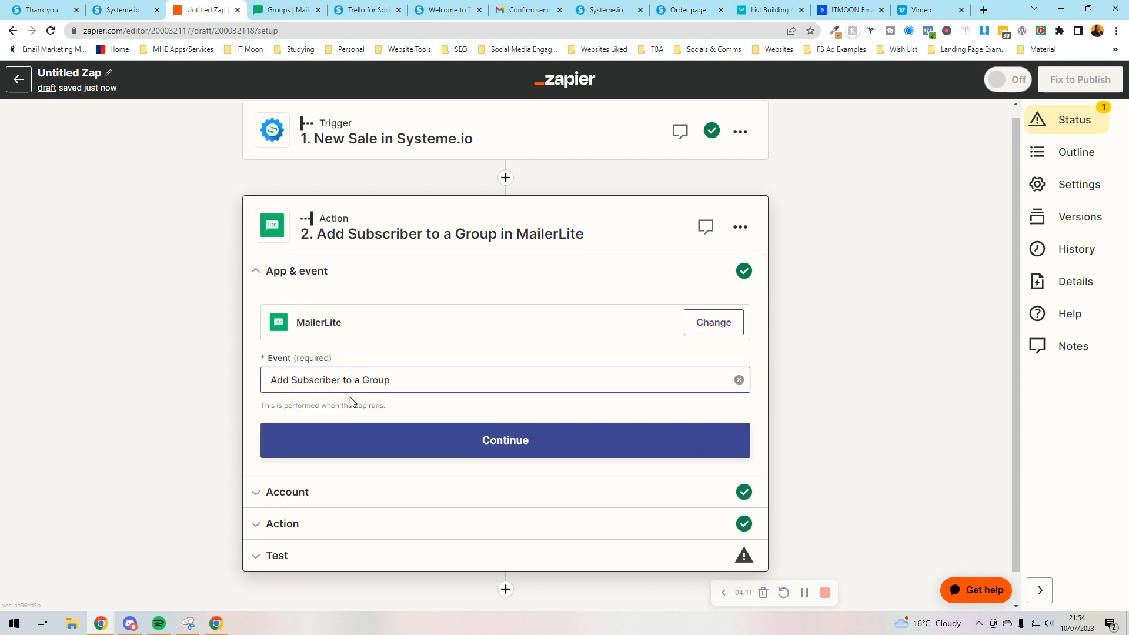
{"action": "left_click", "coordinate": [317, 452]}
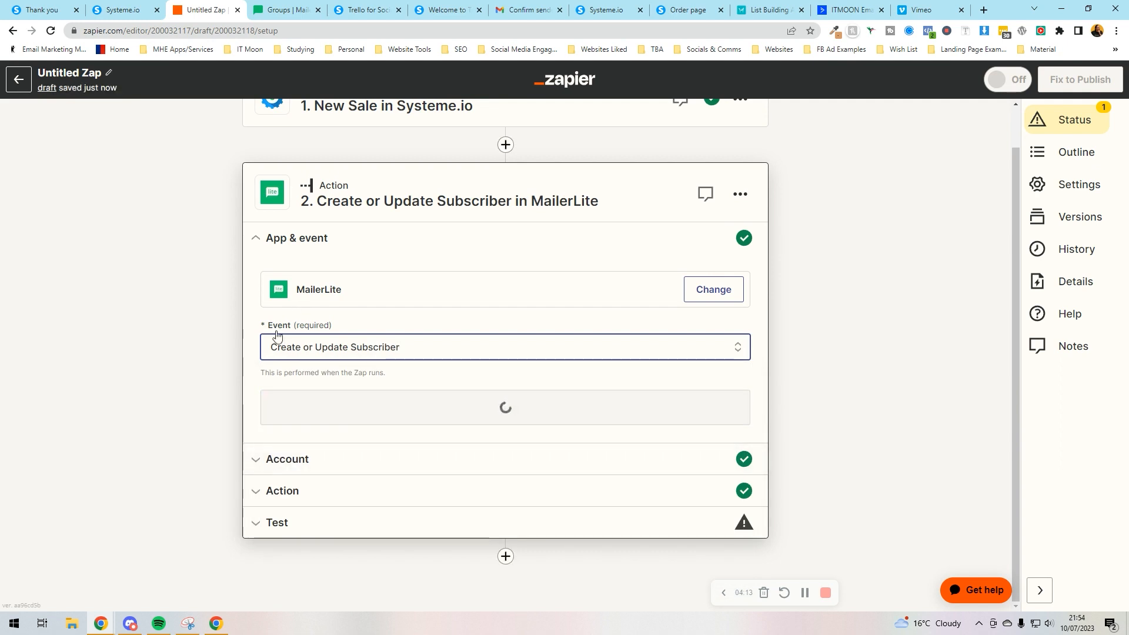
{"action": "left_click", "coordinate": [378, 440]}
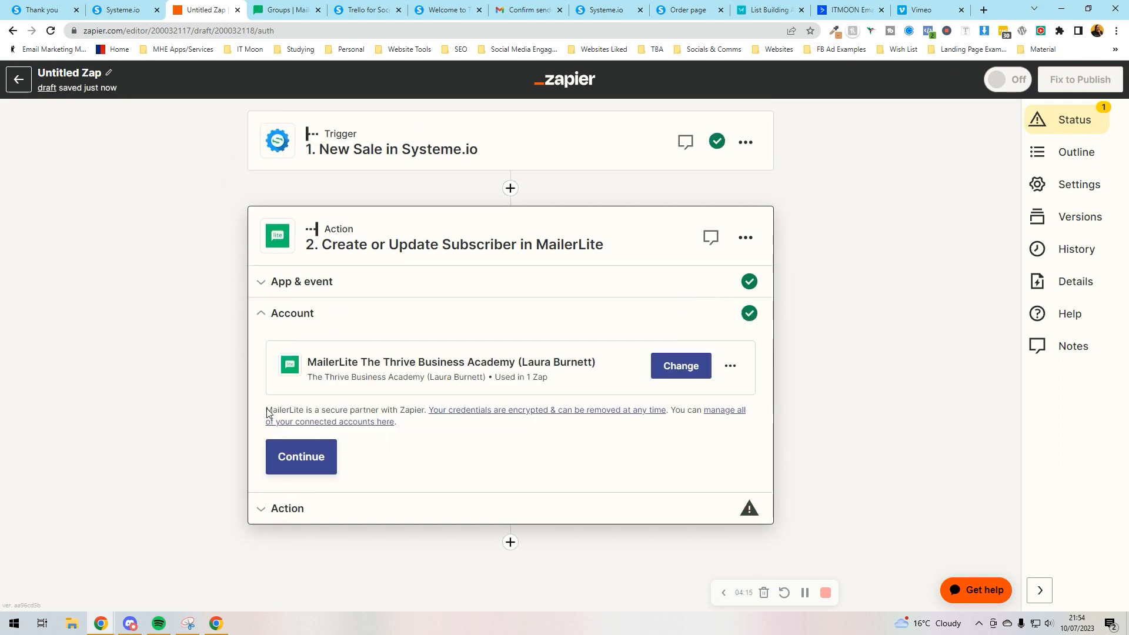
{"action": "left_click", "coordinate": [300, 456]}
Set the subscriber group to Trello for Social Media and Resubscribe to True.
{"action": "scroll", "coordinate": [230, 334], "scroll_direction": "down", "scroll_amount": 8}
{"action": "scroll", "coordinate": [230, 334], "scroll_direction": "up", "scroll_amount": 10}
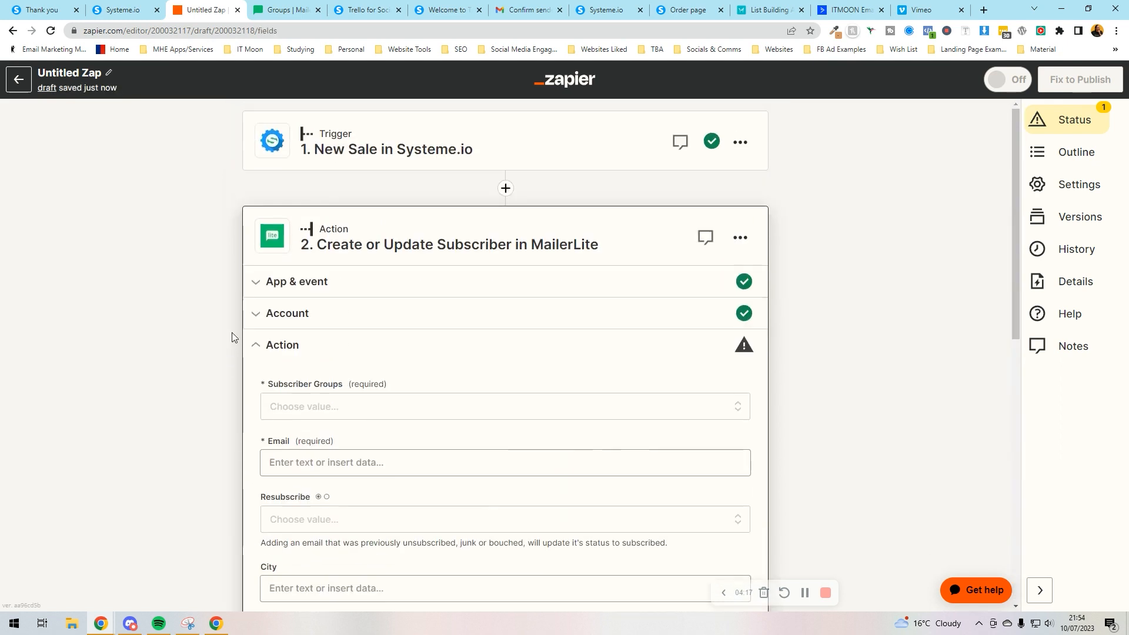
{"action": "scroll", "coordinate": [230, 334], "scroll_direction": "down", "scroll_amount": 2}
{"action": "left_click", "coordinate": [315, 319]}
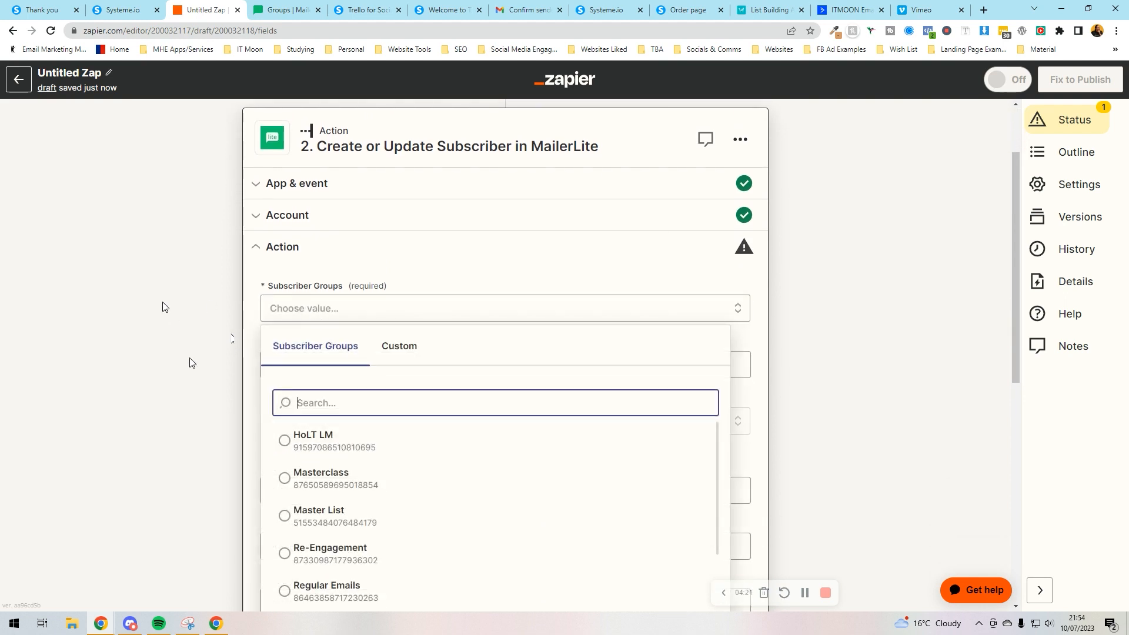
{"action": "scroll", "coordinate": [190, 363], "scroll_direction": "down", "scroll_amount": 3}
{"action": "scroll", "coordinate": [350, 380], "scroll_direction": "down", "scroll_amount": 3}
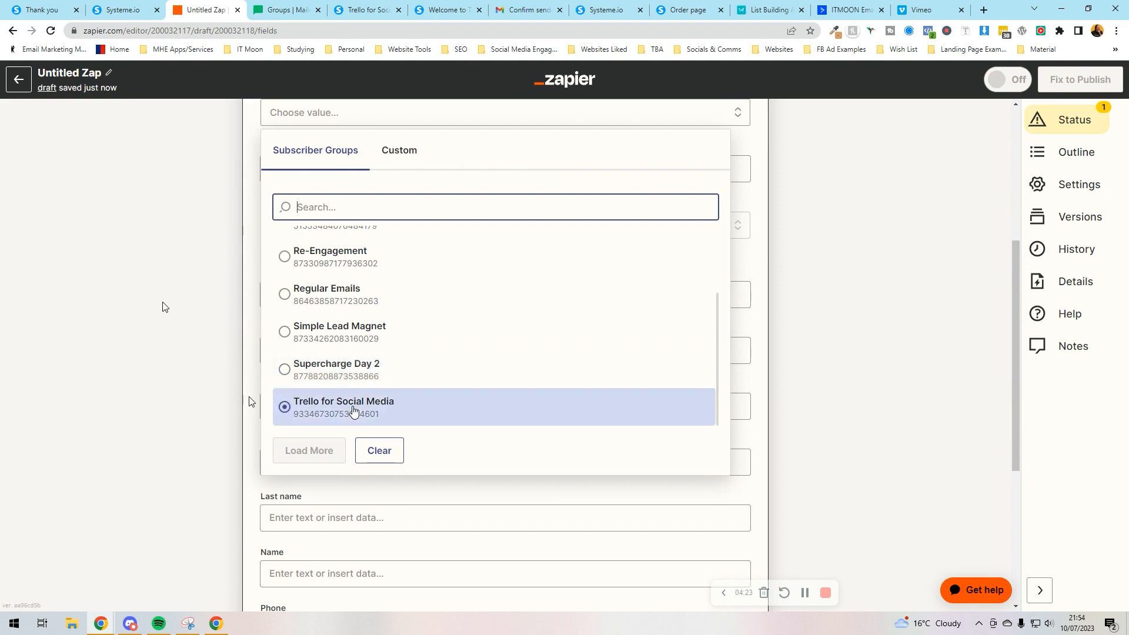
{"action": "left_click", "coordinate": [352, 411]}
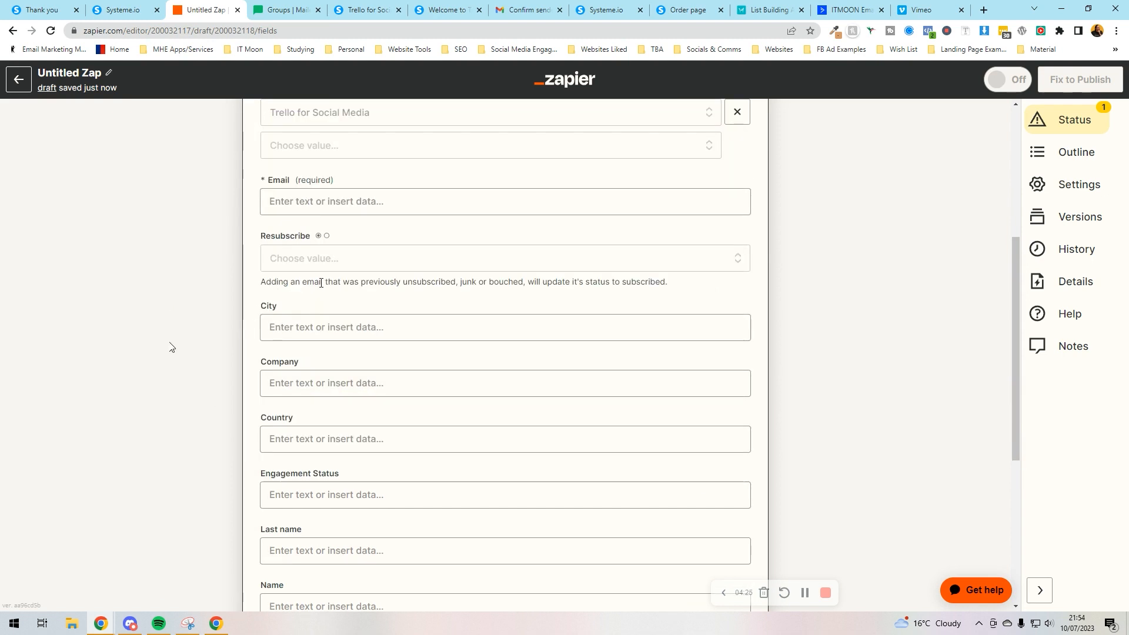
{"action": "left_click", "coordinate": [355, 263]}
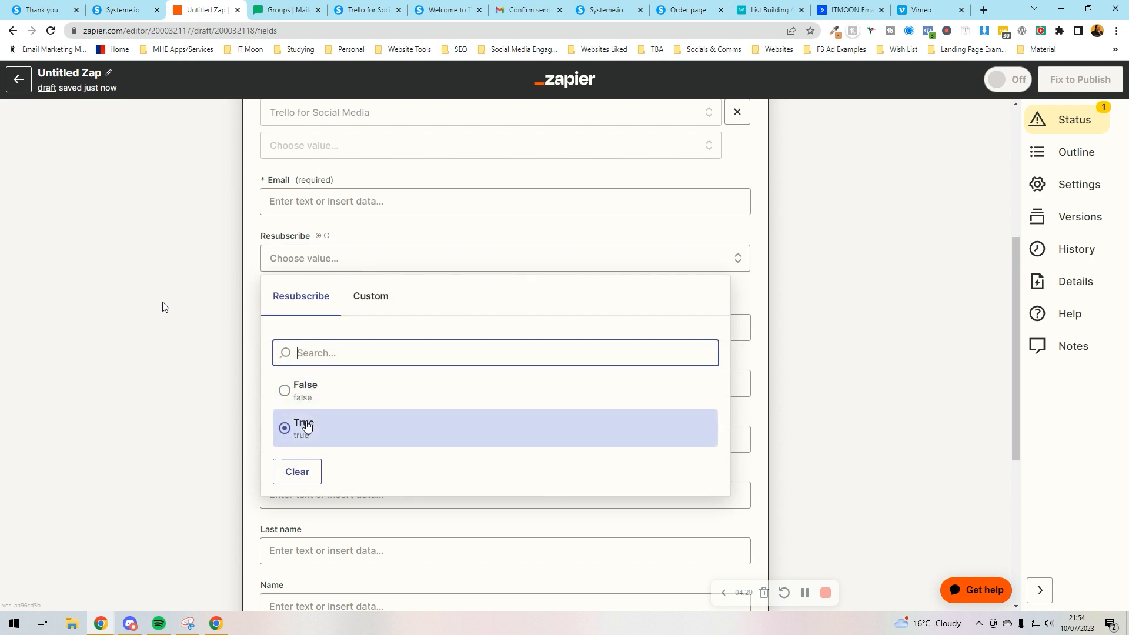
{"action": "left_click", "coordinate": [306, 423]}
Map the Name field to Customer first name and the Last name field to Customer last name.
{"action": "scroll", "coordinate": [287, 325], "scroll_direction": "down", "scroll_amount": 2}
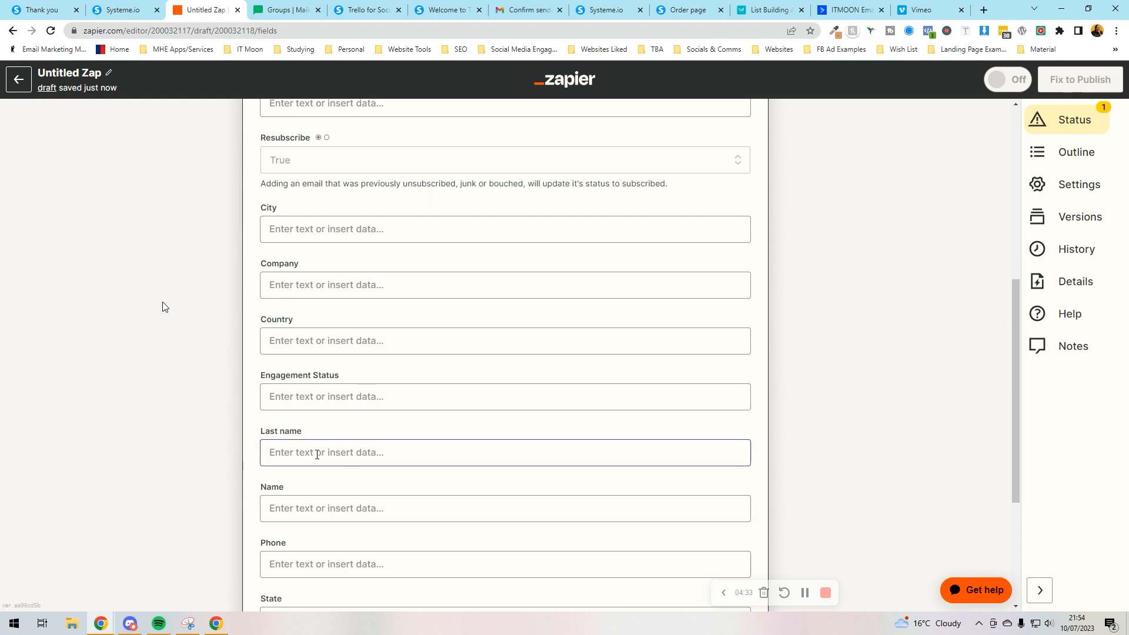
{"action": "scroll", "coordinate": [317, 452], "scroll_direction": "down", "scroll_amount": 2}
{"action": "left_click", "coordinate": [322, 412]}
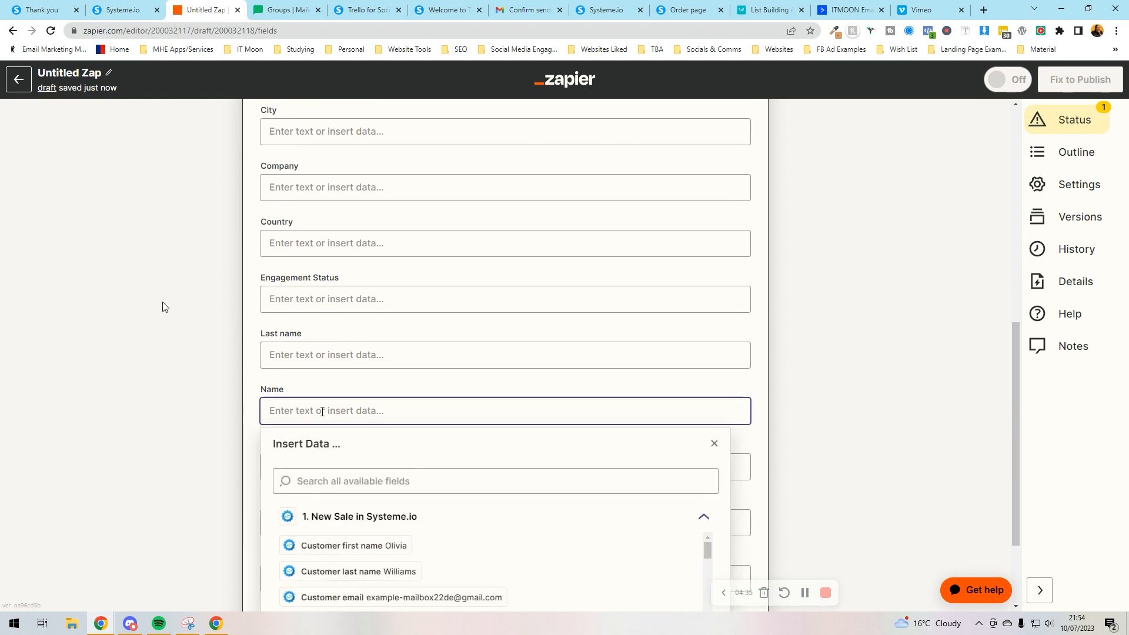
{"action": "left_click", "coordinate": [322, 417]}
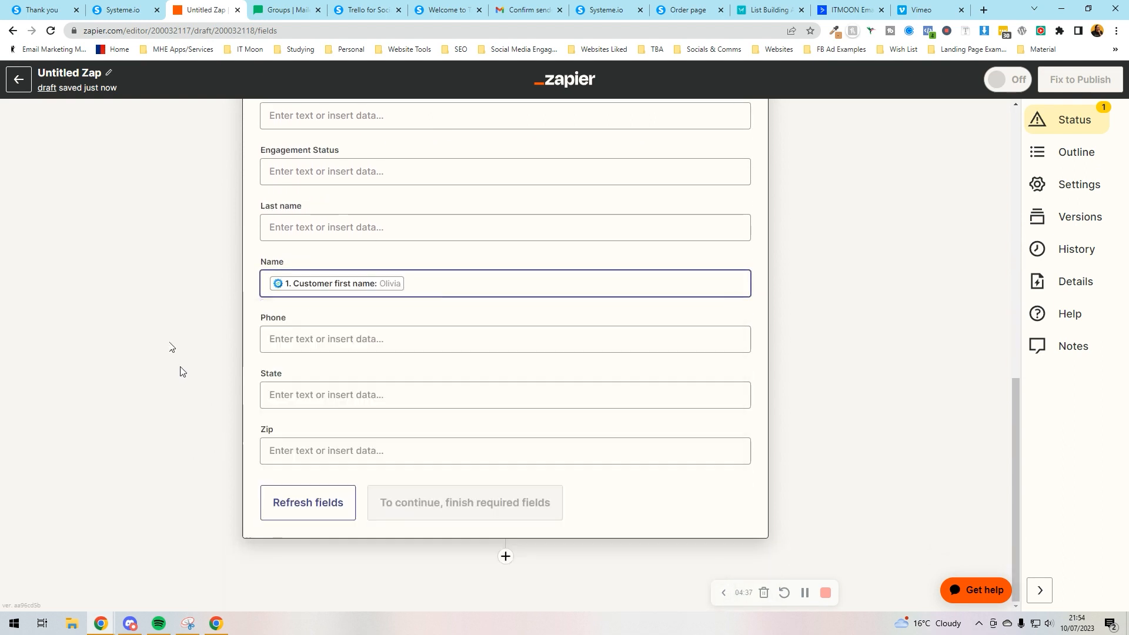
{"action": "left_click", "coordinate": [303, 228]}
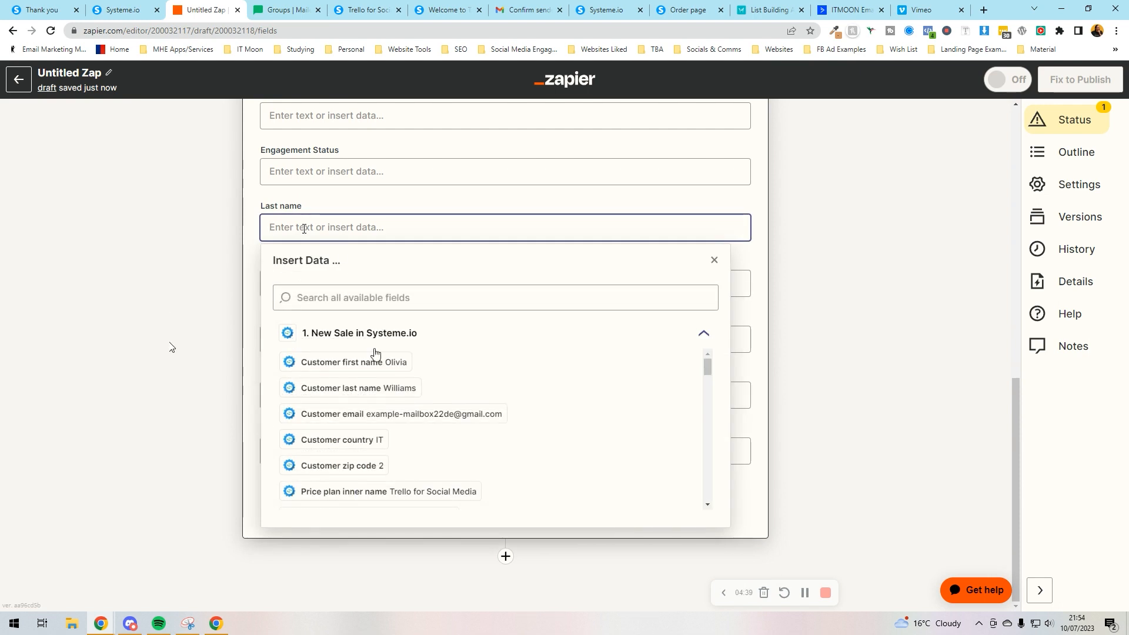
{"action": "left_click", "coordinate": [369, 389]}
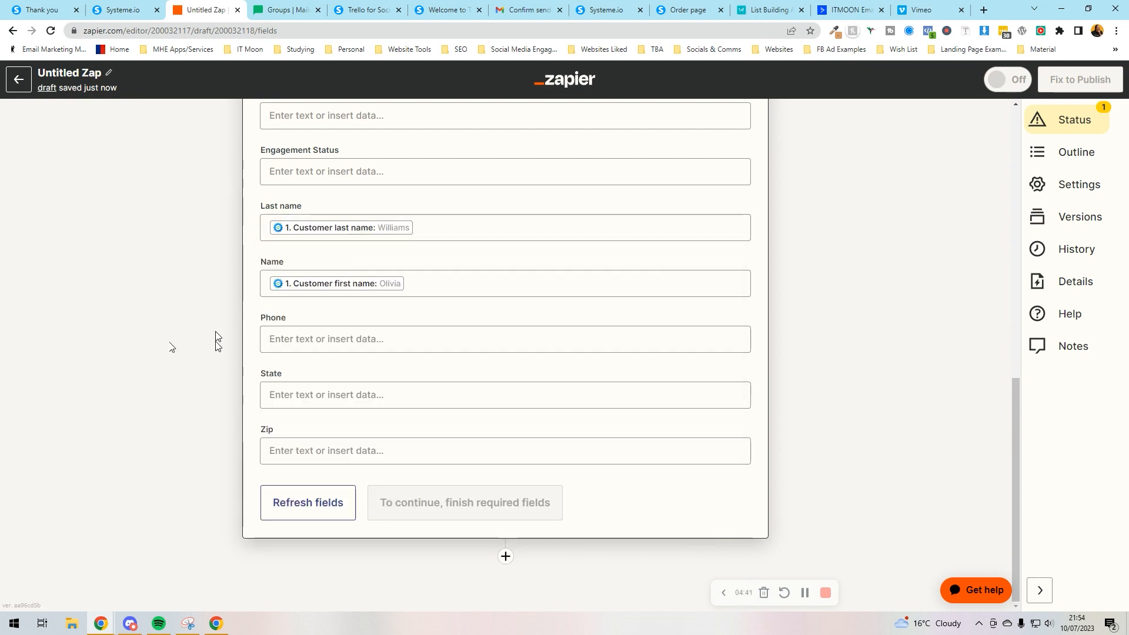
Search the sale data for phone and map the Phone field to Customer phone number.
{"action": "left_click", "coordinate": [317, 339]}
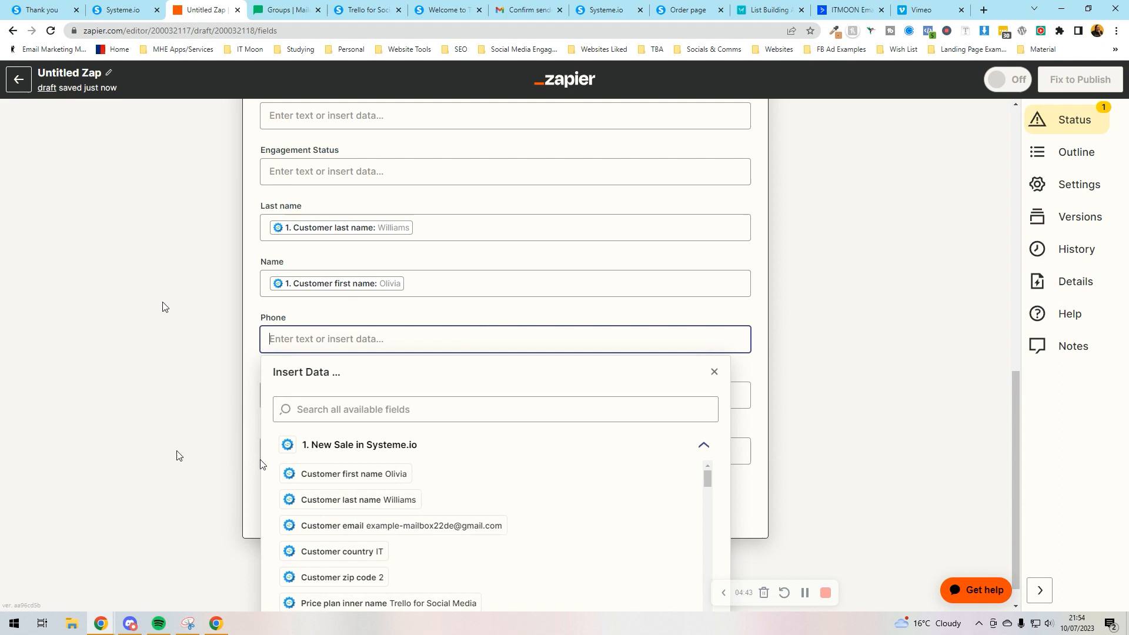
{"action": "scroll", "coordinate": [420, 492], "scroll_direction": "down", "scroll_amount": 3}
{"action": "left_click", "coordinate": [379, 406]}
{"action": "type", "text": "phone"}
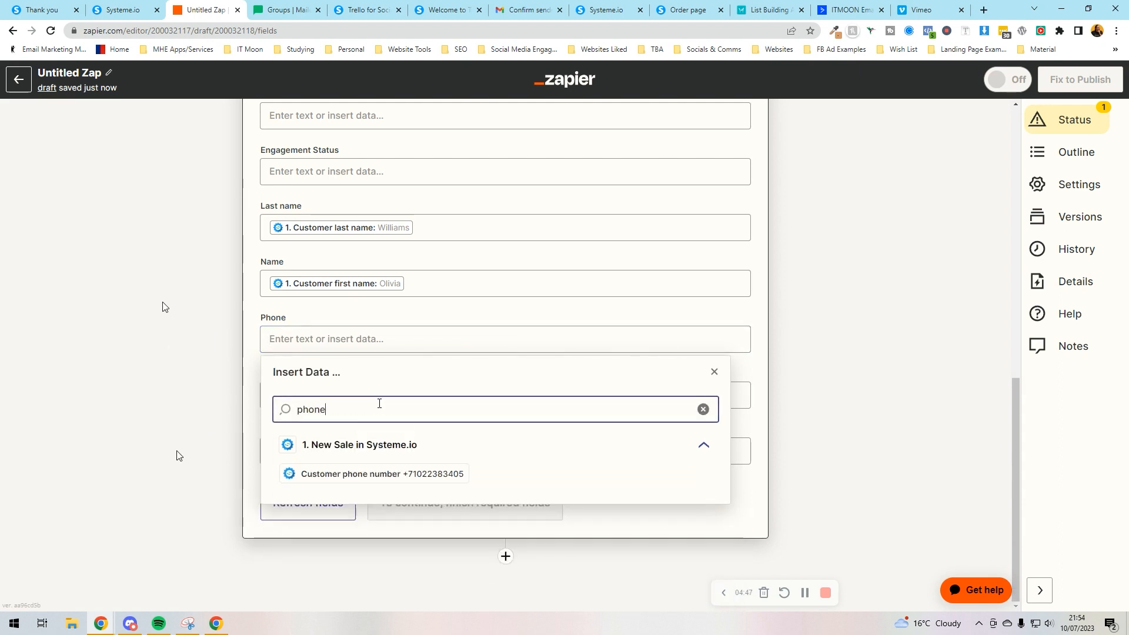
{"action": "left_click", "coordinate": [378, 473]}
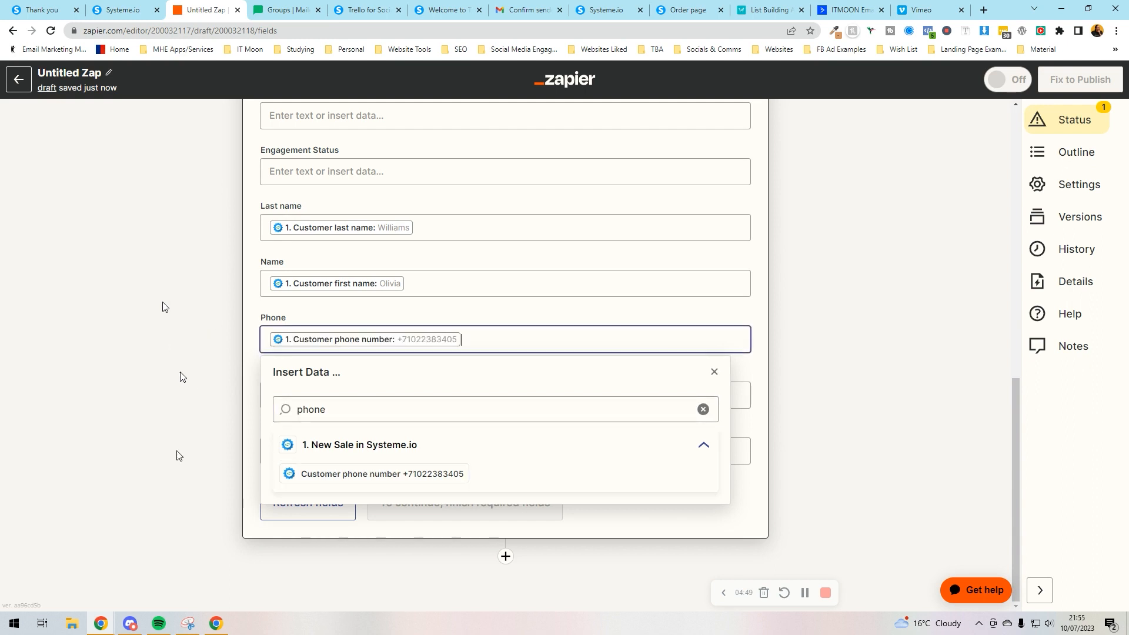
{"action": "scroll", "coordinate": [191, 398], "scroll_direction": "up", "scroll_amount": 4}
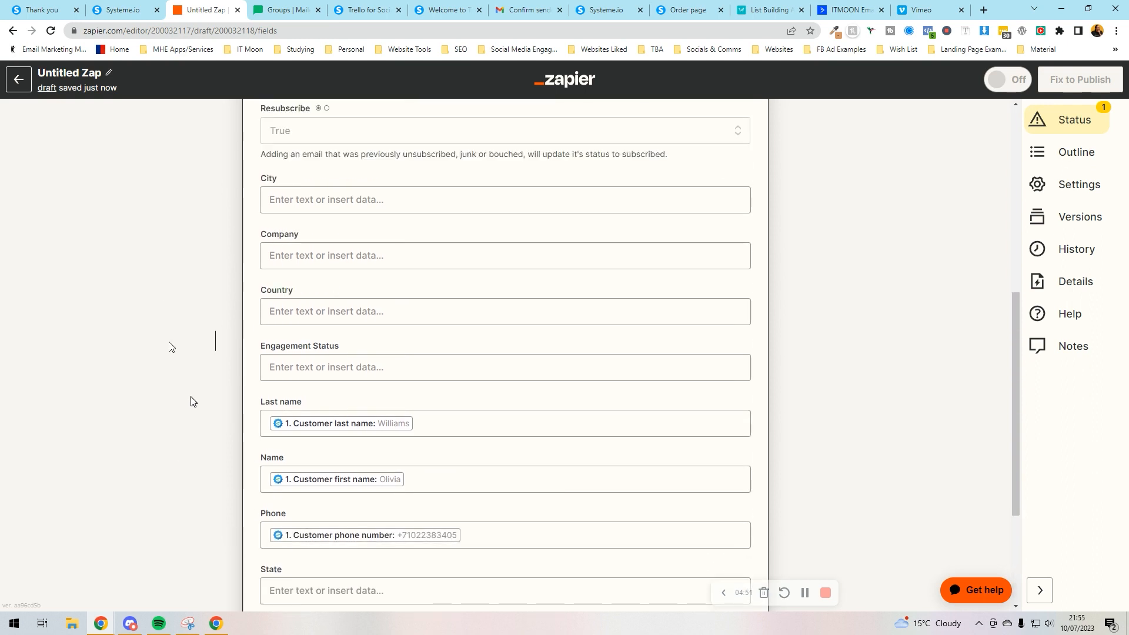
{"action": "left_click", "coordinate": [297, 299]}
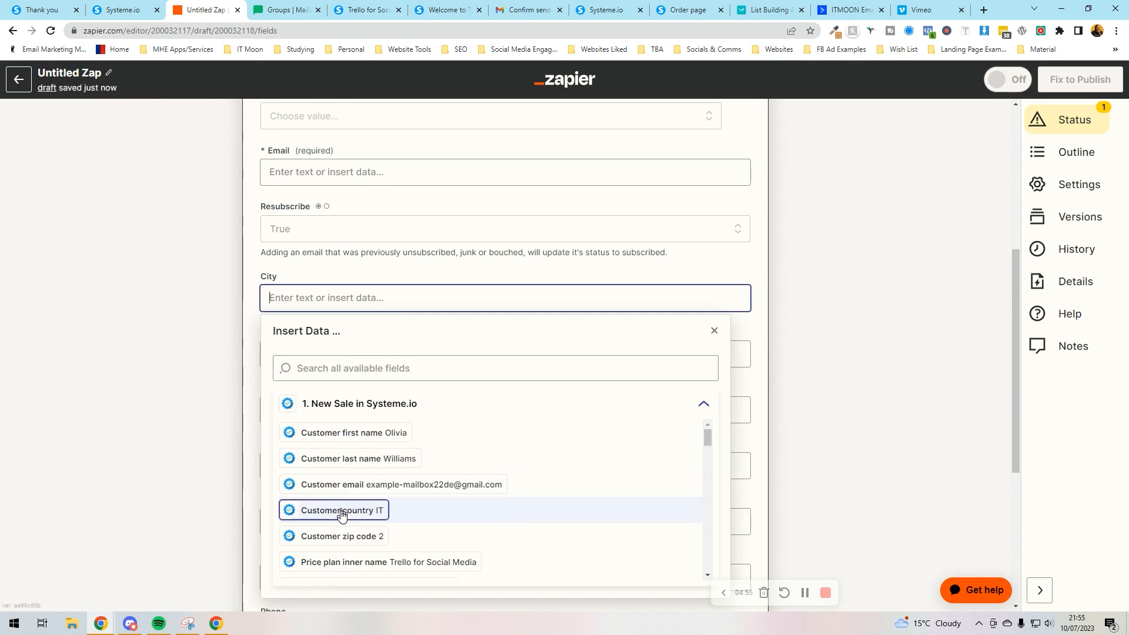
{"action": "left_click", "coordinate": [207, 361]}
Map the Zip field to Customer zip code from the Systeme.io sale data.
{"action": "scroll", "coordinate": [305, 422], "scroll_direction": "down", "scroll_amount": 5}
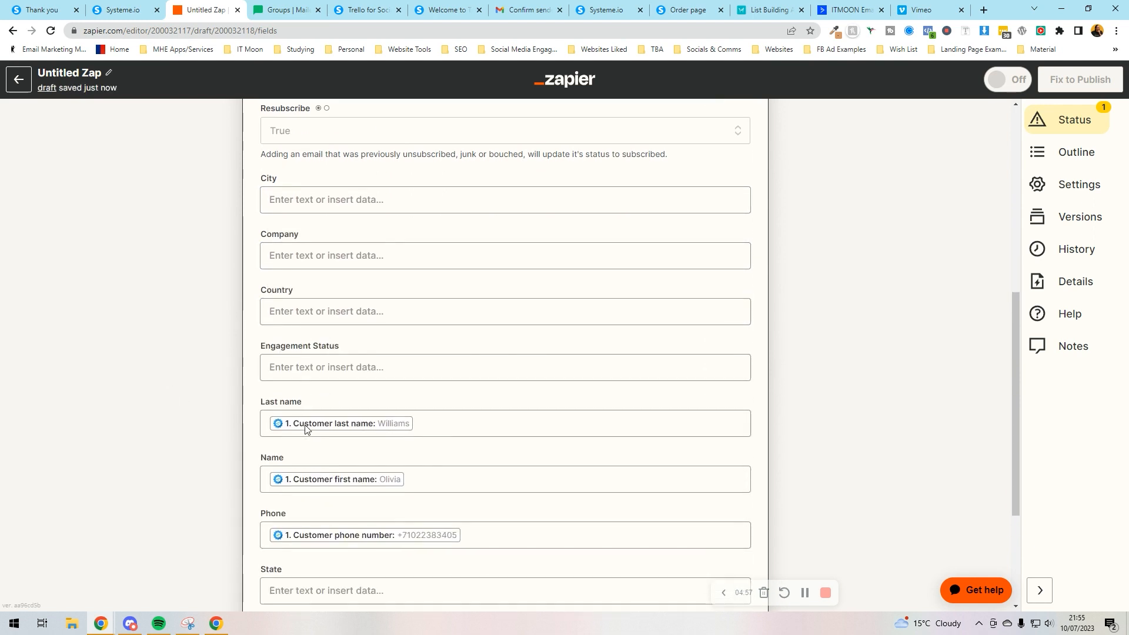
{"action": "left_click", "coordinate": [298, 451]}
{"action": "scroll", "coordinate": [376, 529], "scroll_direction": "down", "scroll_amount": 2}
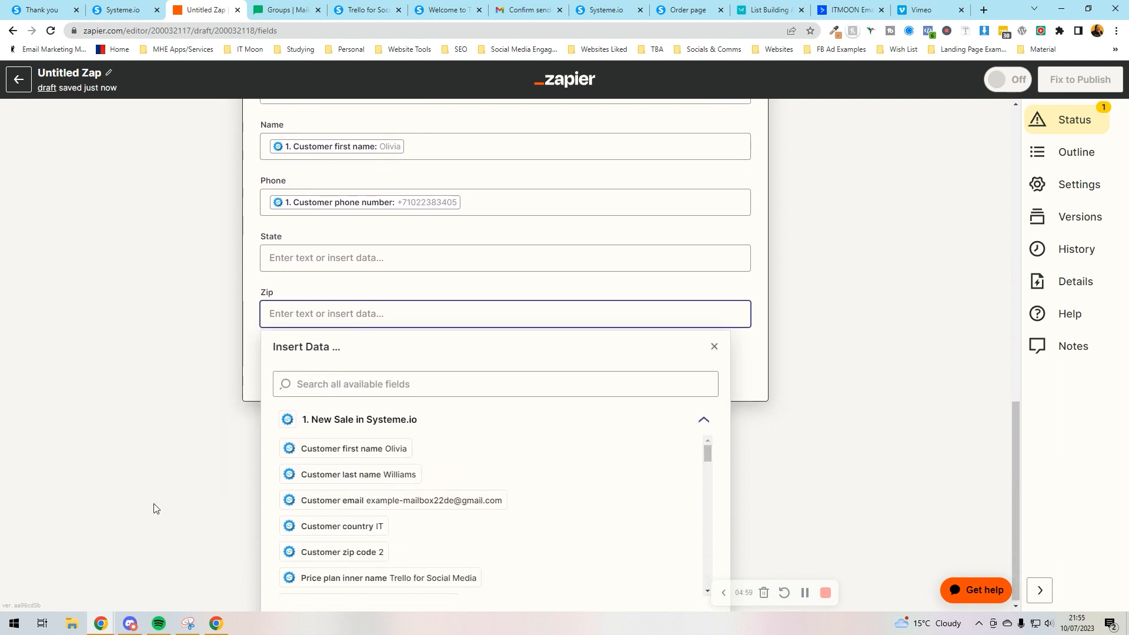
{"action": "left_click", "coordinate": [388, 556]}
{"action": "left_click", "coordinate": [138, 464]}
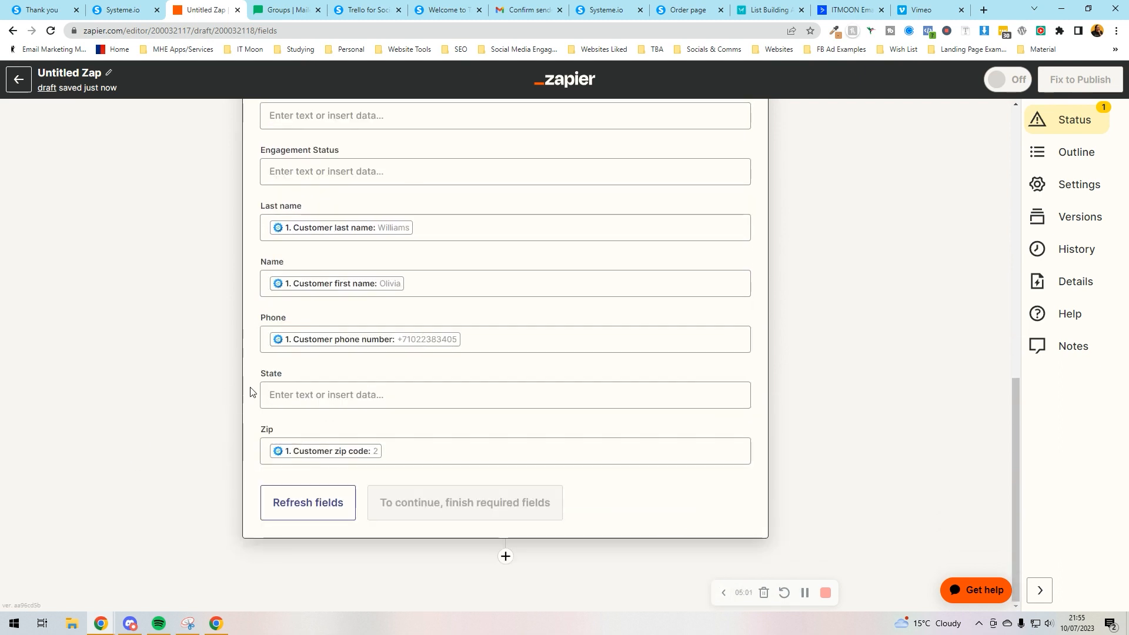
Map the required Email field to Customer email and continue to the MailerLite action's test.
{"action": "scroll", "coordinate": [177, 368], "scroll_direction": "up", "scroll_amount": 5}
{"action": "scroll", "coordinate": [220, 418], "scroll_direction": "up", "scroll_amount": 2}
{"action": "scroll", "coordinate": [224, 411], "scroll_direction": "up", "scroll_amount": 2}
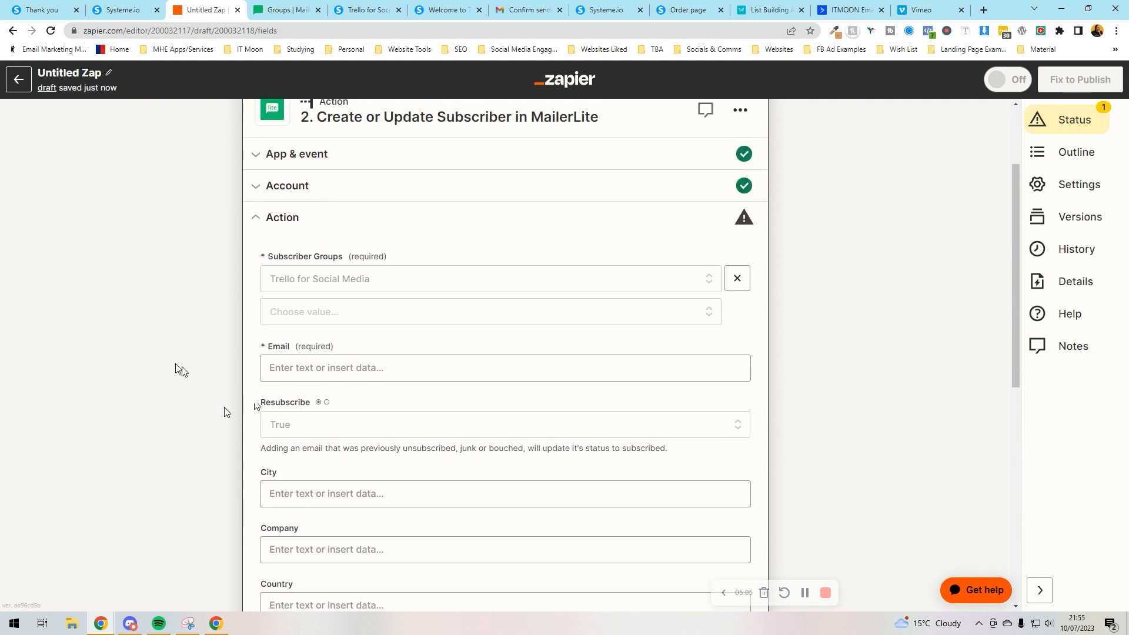
{"action": "left_click", "coordinate": [321, 369]}
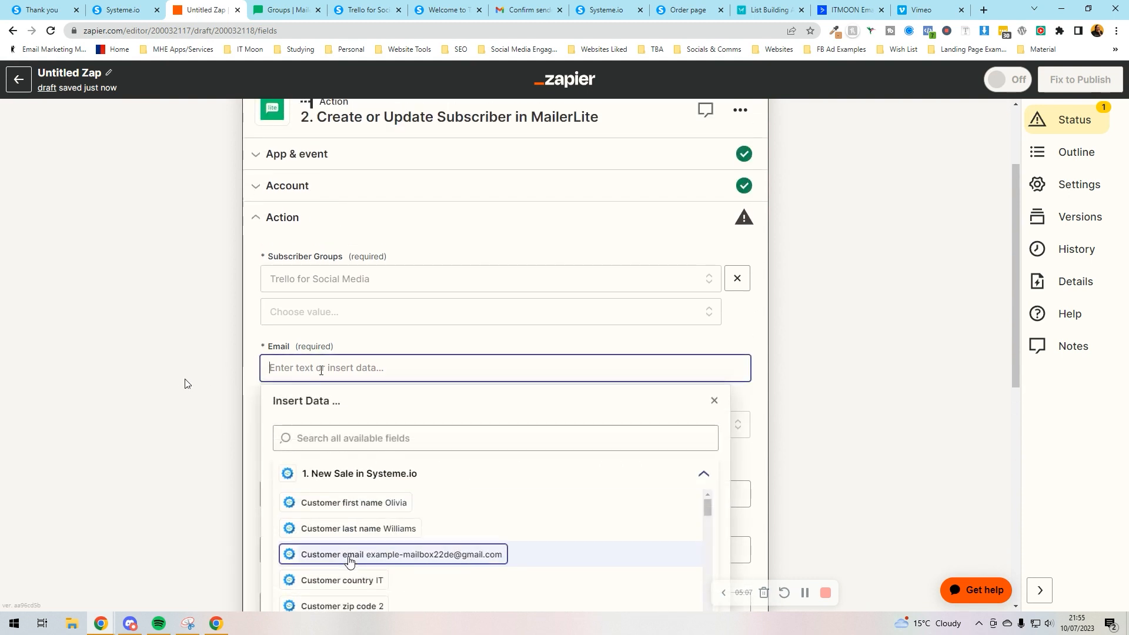
{"action": "left_click", "coordinate": [349, 554]}
{"action": "scroll", "coordinate": [345, 398], "scroll_direction": "down", "scroll_amount": 9}
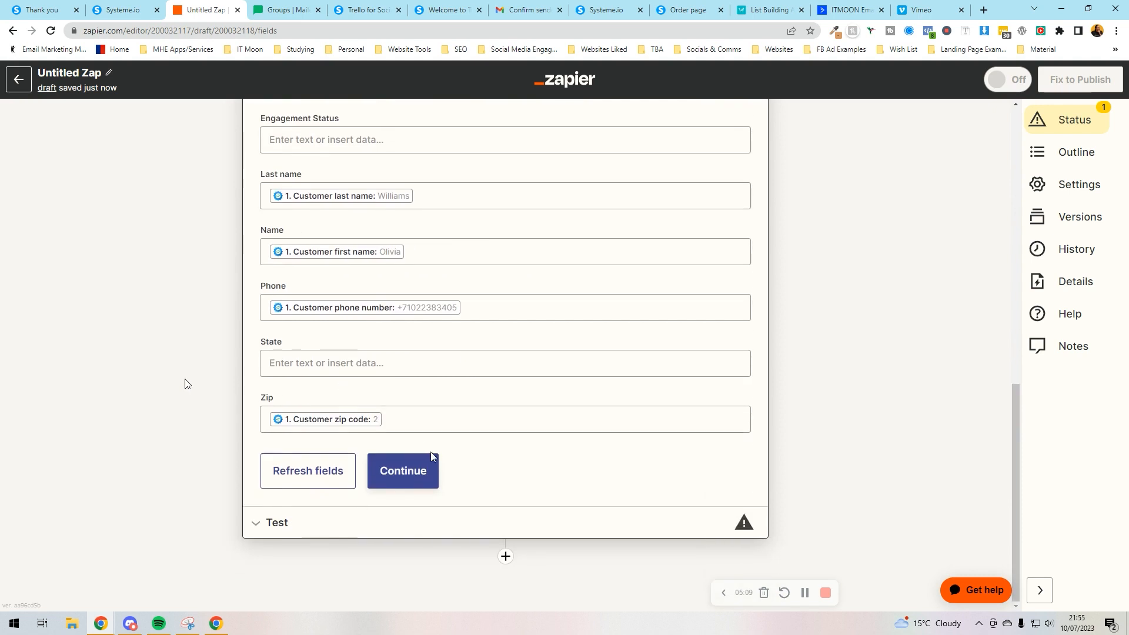
{"action": "left_click", "coordinate": [430, 456]}
{"action": "scroll", "coordinate": [131, 383], "scroll_direction": "down", "scroll_amount": 4}
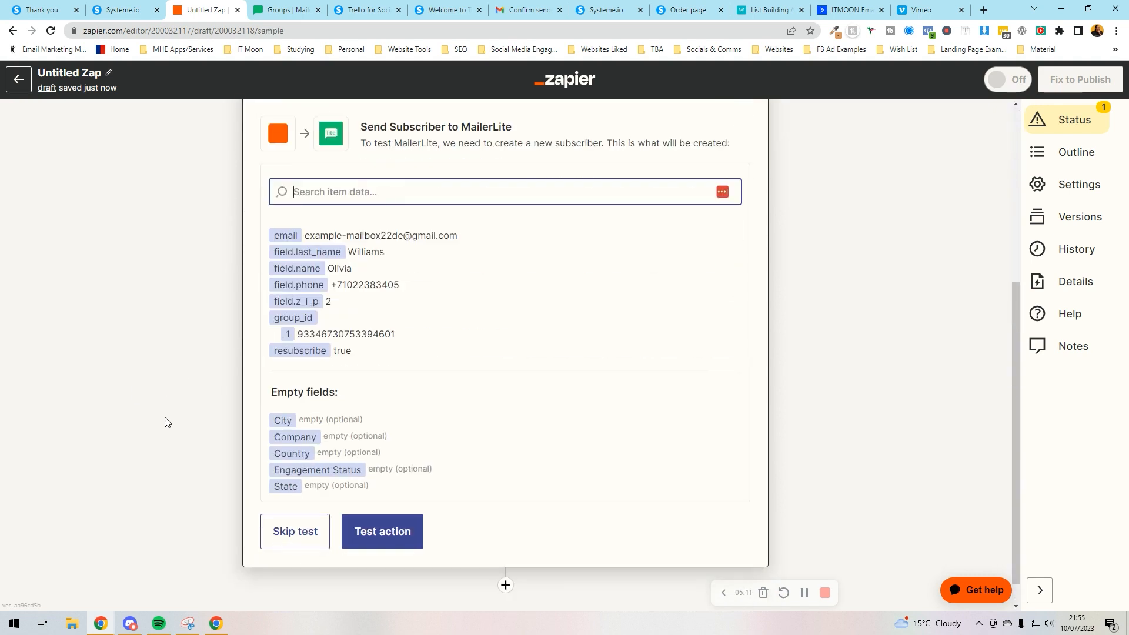
{"action": "left_click", "coordinate": [393, 531]}
Switch to MailerLite and create a new automation from scratch named Trello for Media Onboarding.
{"action": "left_click", "coordinate": [286, 10]}
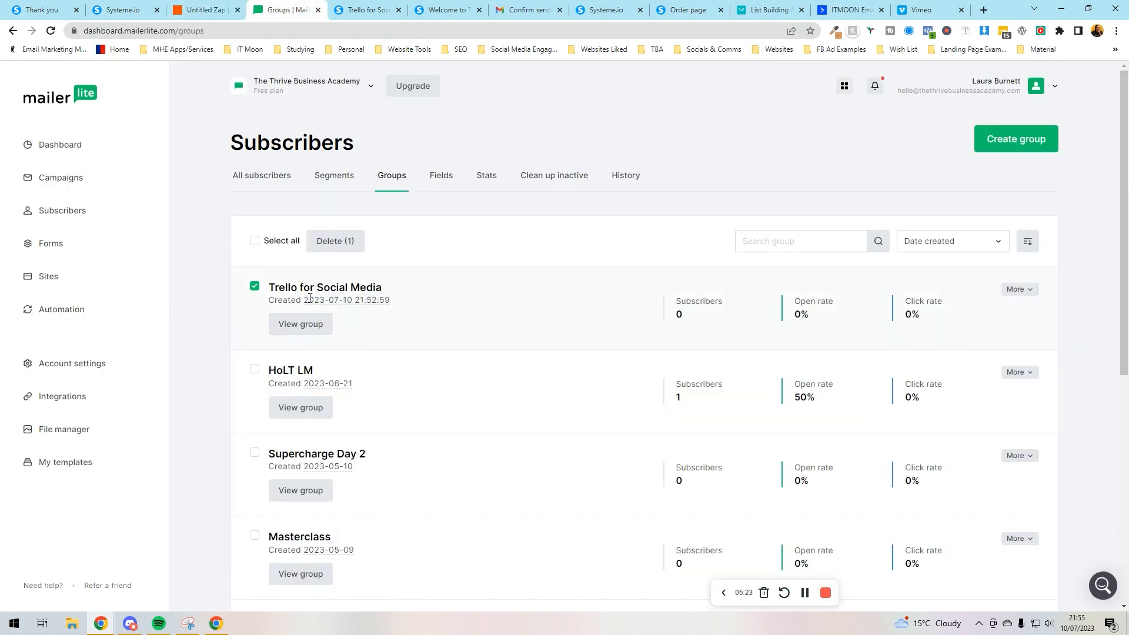
{"action": "left_click", "coordinate": [108, 320]}
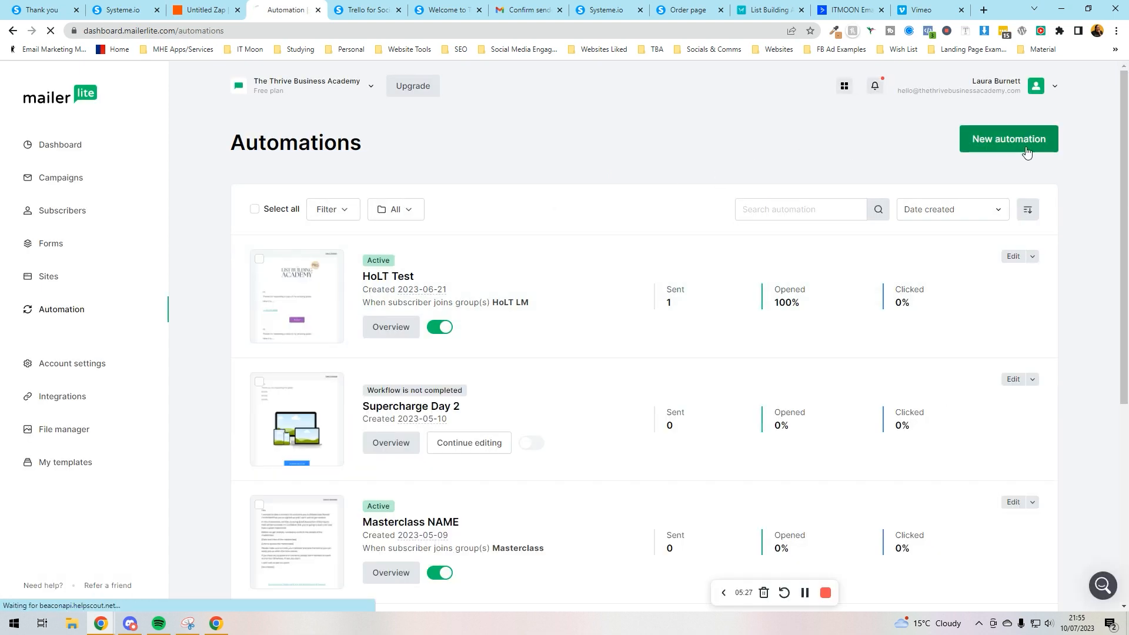
{"action": "left_click", "coordinate": [1025, 152]}
{"action": "left_click", "coordinate": [672, 267]}
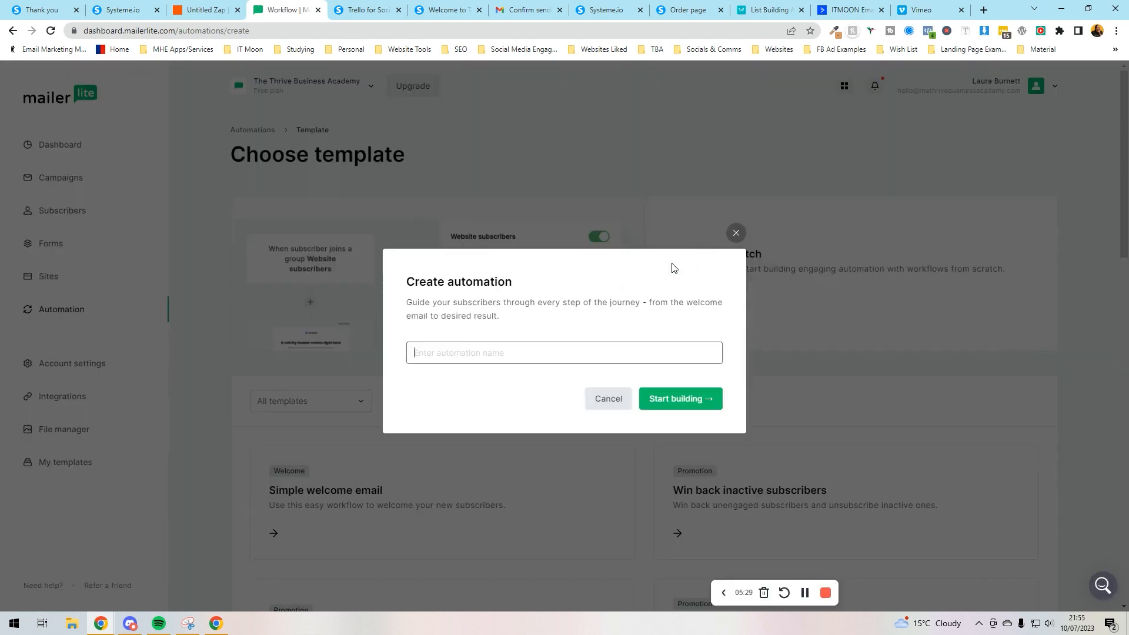
{"action": "left_click", "coordinate": [493, 355]}
{"action": "type", "text": "Trell"}
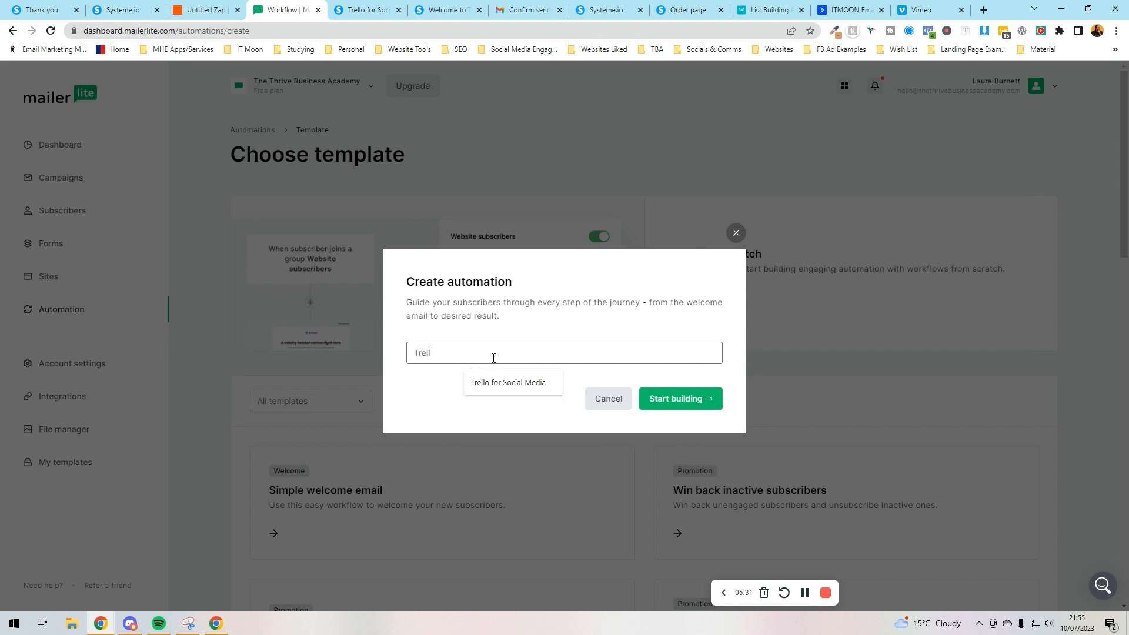
{"action": "type", "text": "o for#"}
{"action": "key", "text": "BackSpace"}
{"action": "type", "text": "Media Onboarding"}
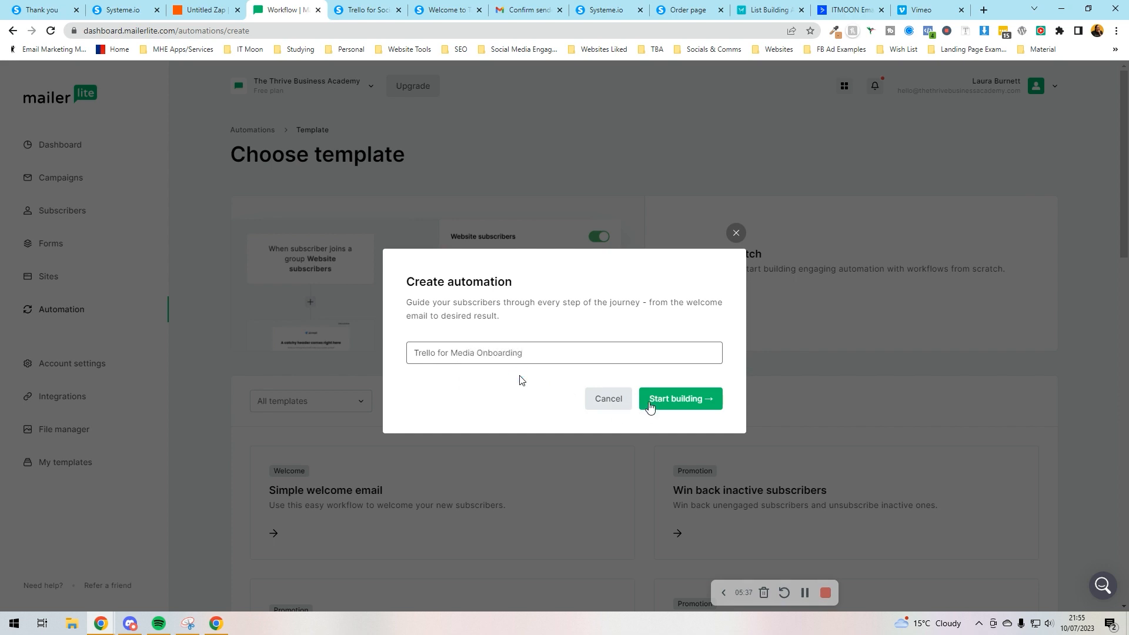
{"action": "left_click", "coordinate": [650, 400]}
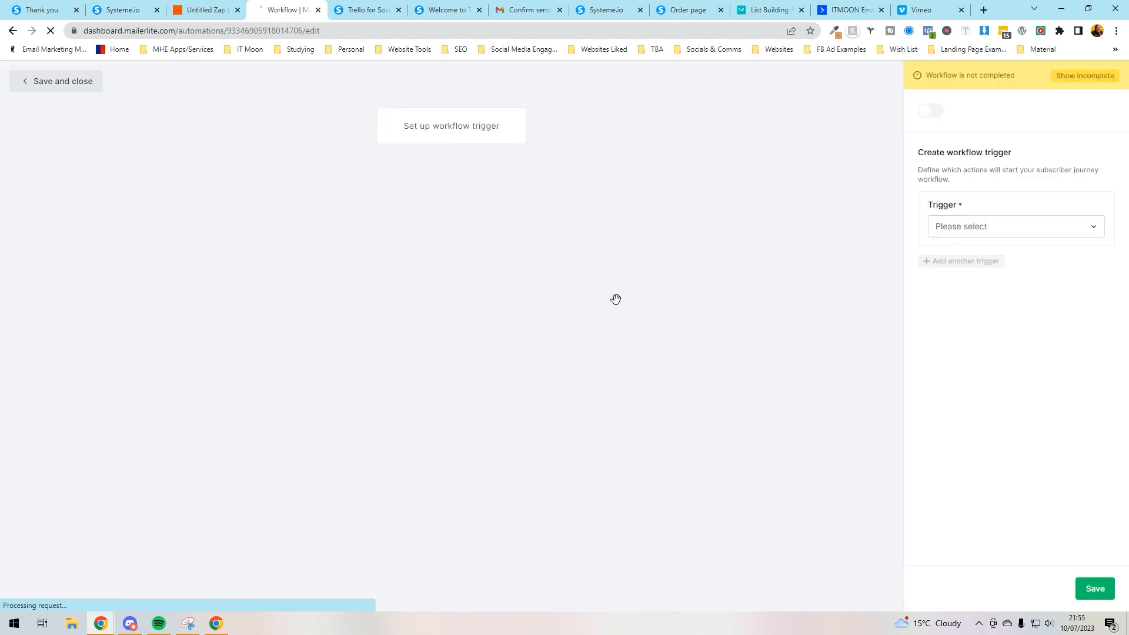
Set the workflow trigger to When subscriber joins group(s) with the group Trello for Social Media and save it.
{"action": "left_click", "coordinate": [1026, 229]}
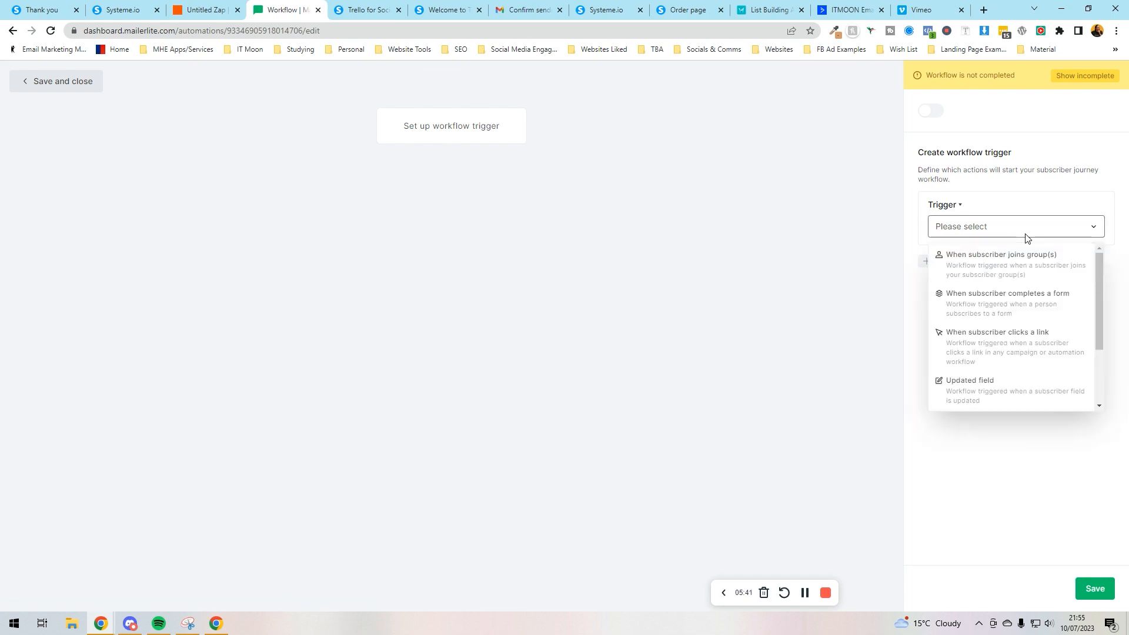
{"action": "left_click", "coordinate": [1007, 264]}
{"action": "left_click", "coordinate": [979, 275]}
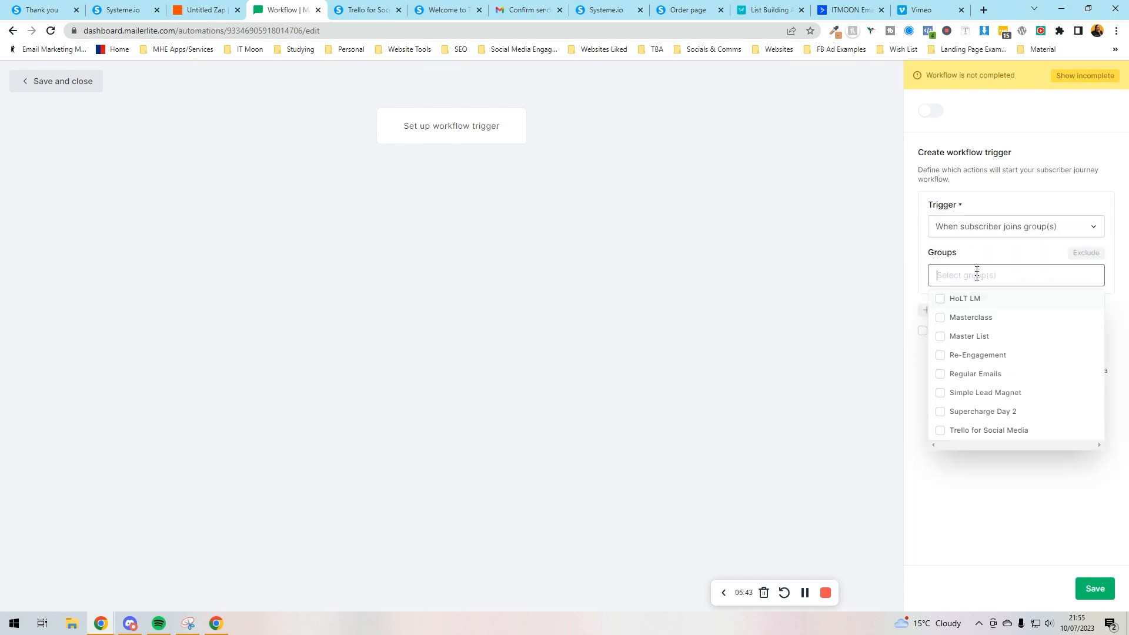
{"action": "left_click", "coordinate": [946, 430]}
{"action": "left_click", "coordinate": [899, 388]}
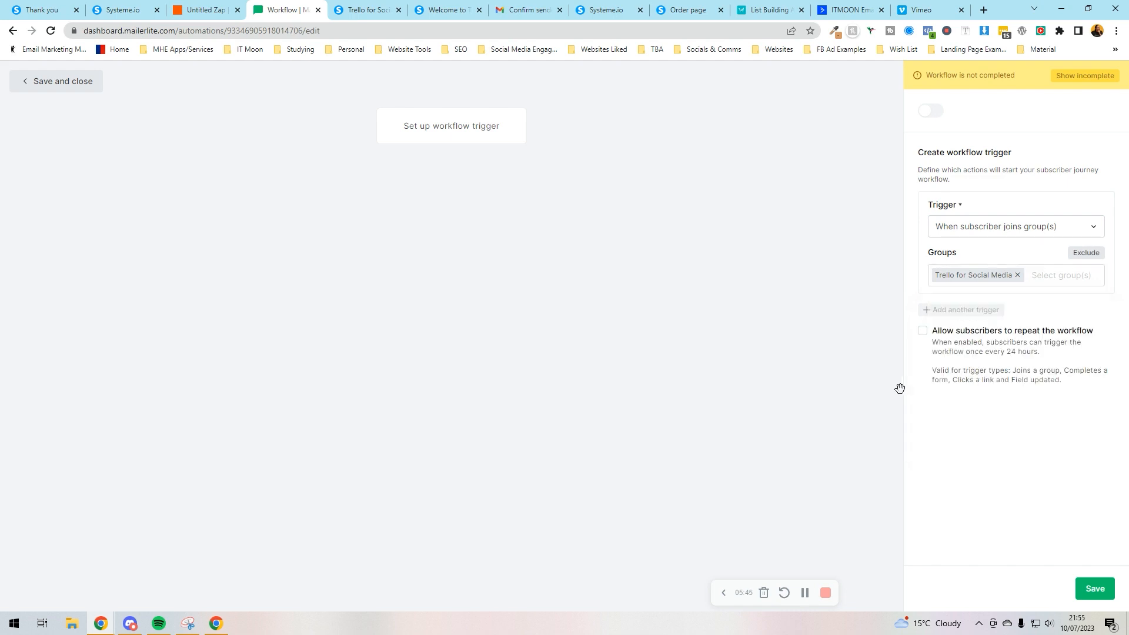
{"action": "left_click", "coordinate": [1092, 597]}
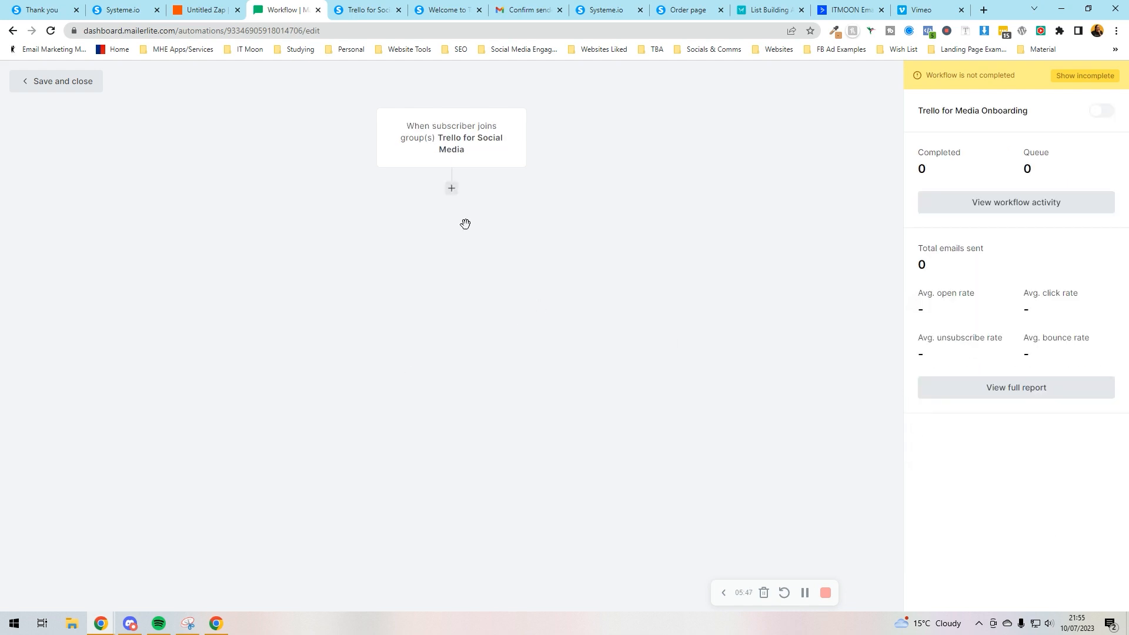
Add an action step below the trigger that copies subscribers to the Master List group and save it.
{"action": "left_click", "coordinate": [452, 190]}
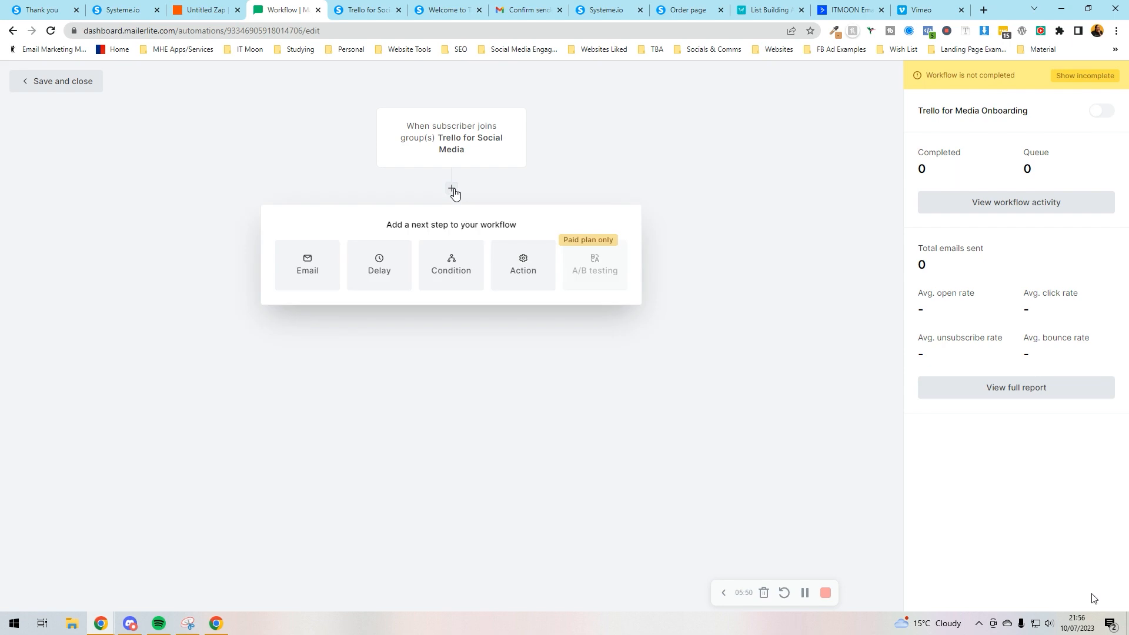
{"action": "left_click", "coordinate": [515, 266]}
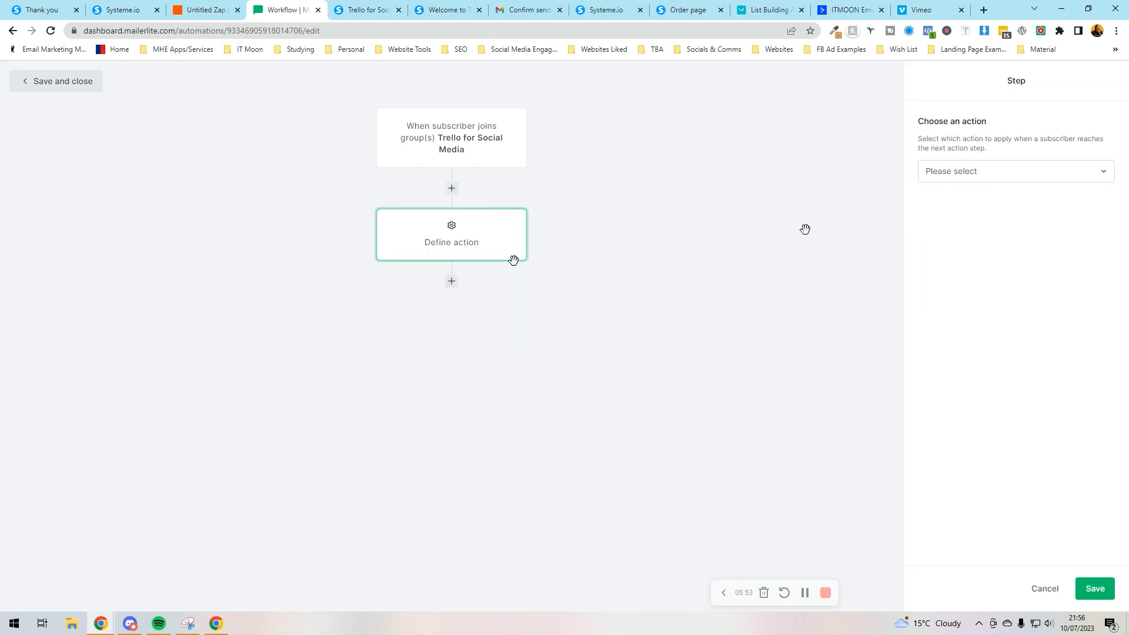
{"action": "left_click", "coordinate": [941, 176]}
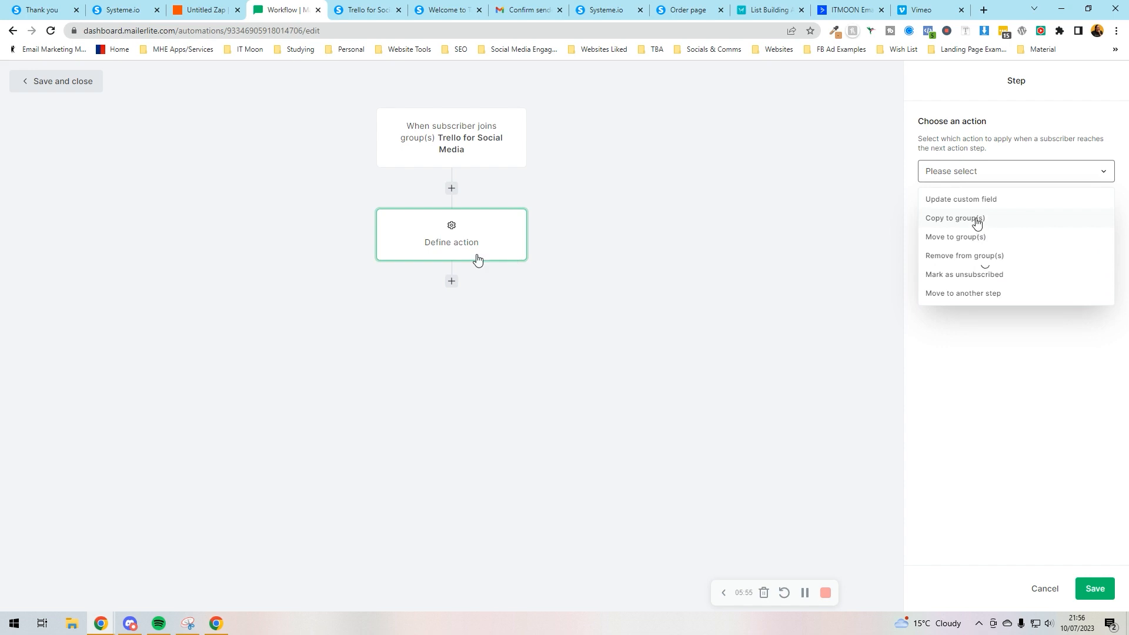
{"action": "left_click", "coordinate": [977, 220]}
{"action": "left_click", "coordinate": [984, 218]}
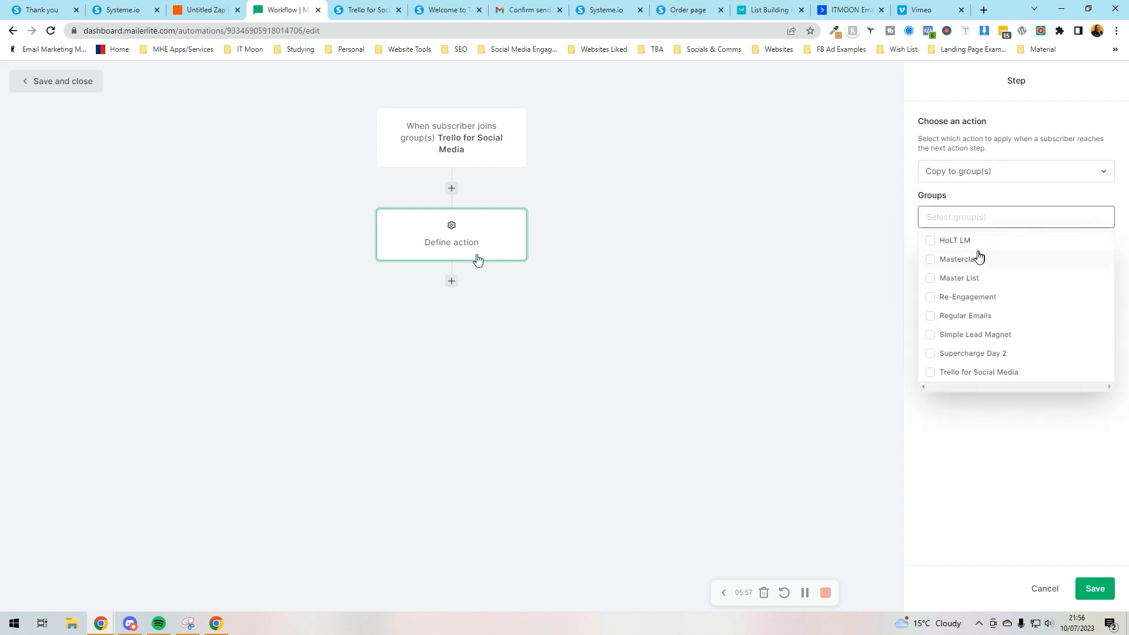
{"action": "left_click", "coordinate": [976, 279]}
{"action": "left_click", "coordinate": [1007, 483]}
{"action": "left_click", "coordinate": [1095, 589]}
Add an email step followed by a delay step below the Copy to group(s) action.
{"action": "left_click", "coordinate": [452, 292]}
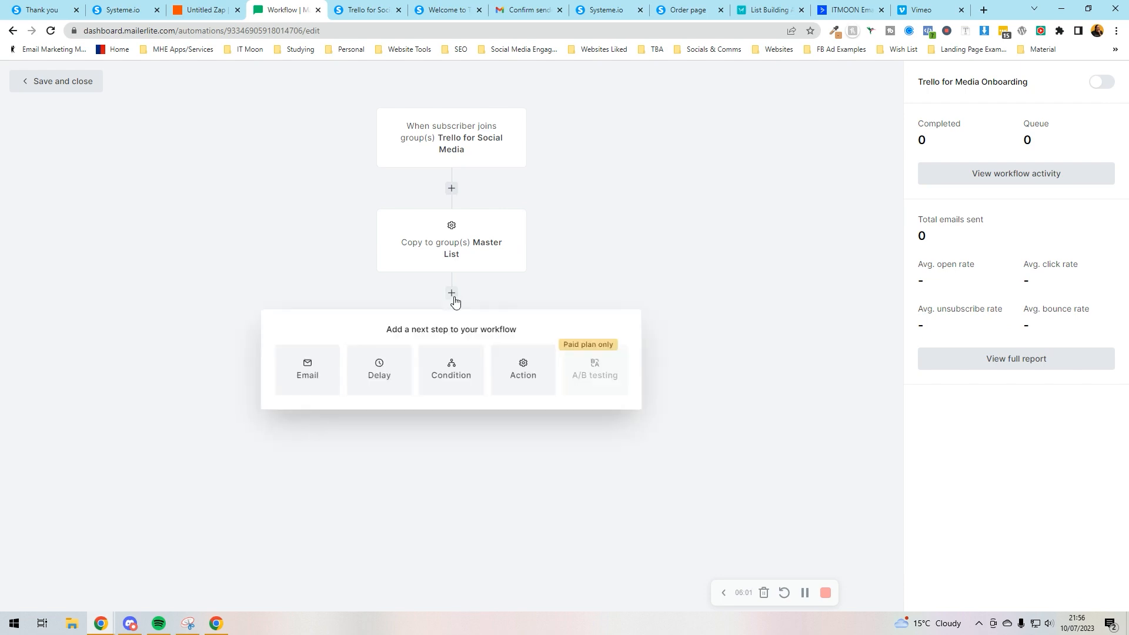
{"action": "left_click", "coordinate": [313, 373]}
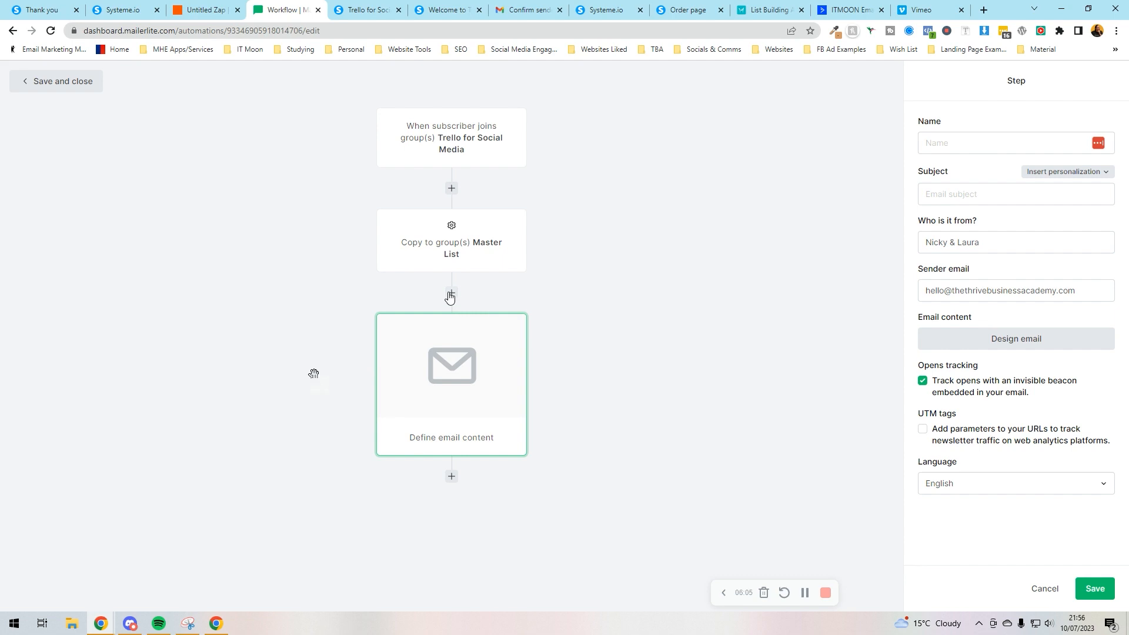
{"action": "left_click", "coordinate": [450, 475]}
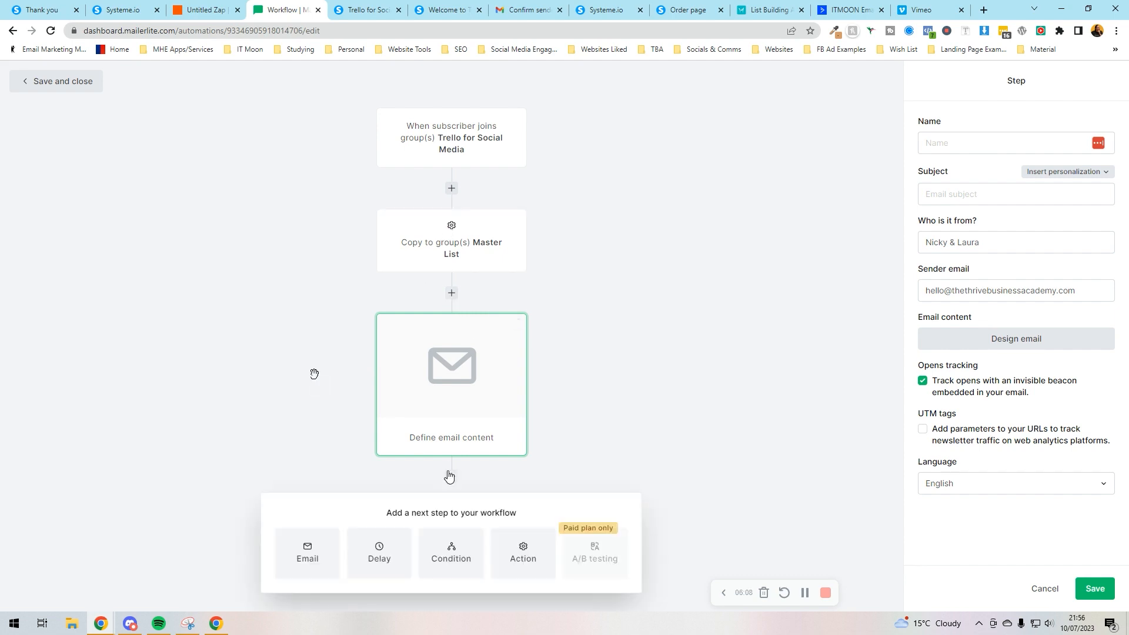
{"action": "left_click", "coordinate": [405, 554]}
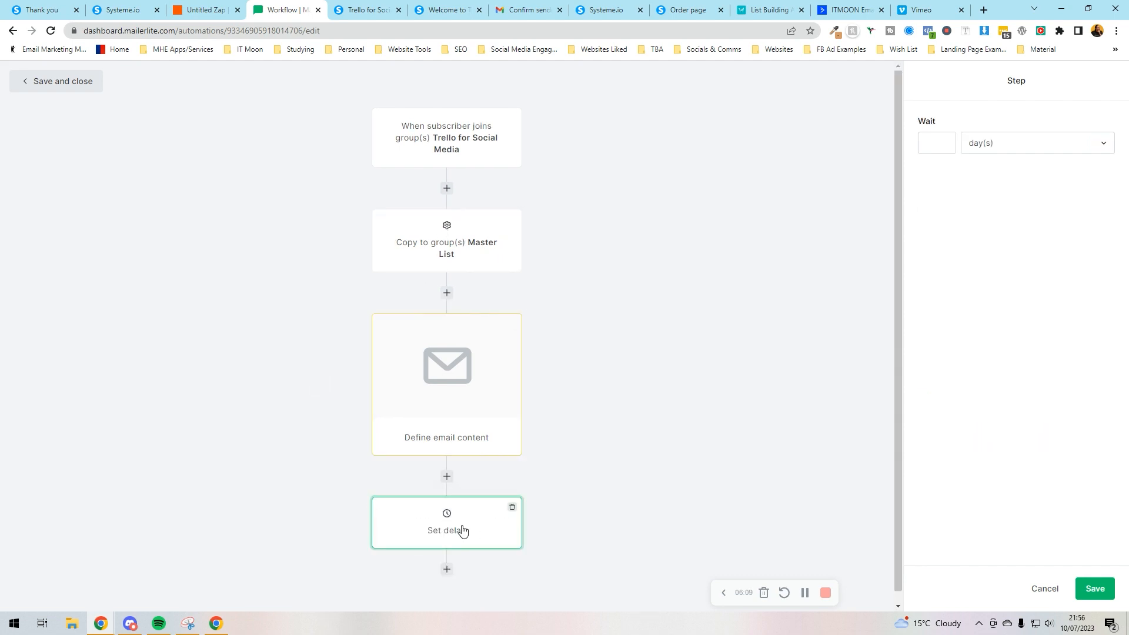
Delete the undefined email step and the unset delay step from the workflow.
{"action": "left_click", "coordinate": [512, 324]}
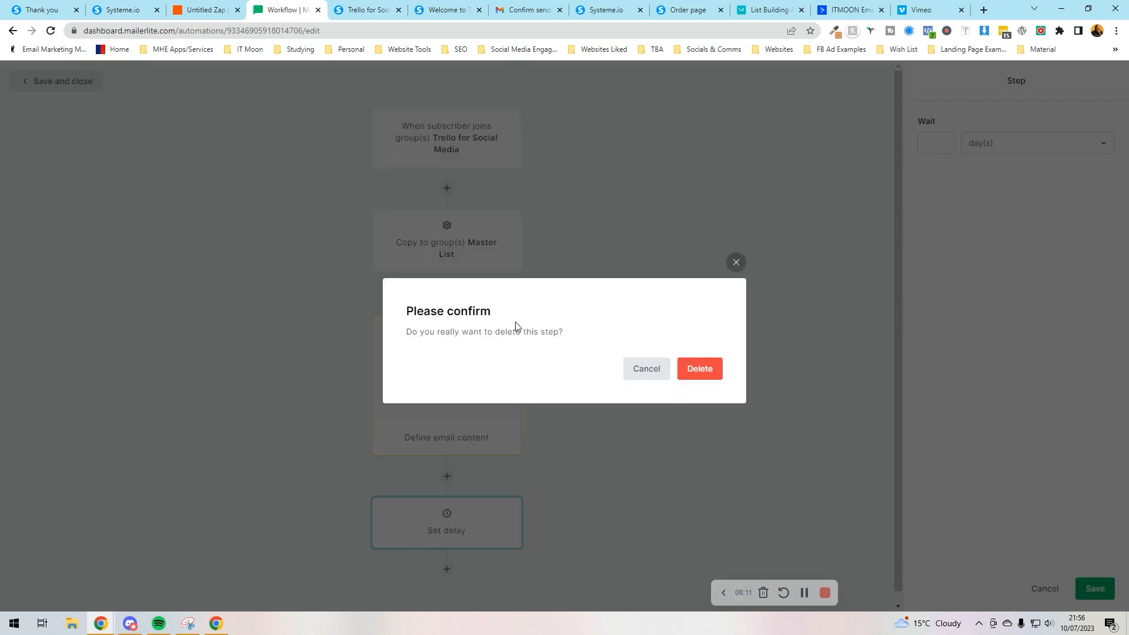
{"action": "left_click", "coordinate": [713, 372]}
{"action": "left_click", "coordinate": [515, 327]}
{"action": "left_click", "coordinate": [700, 369]}
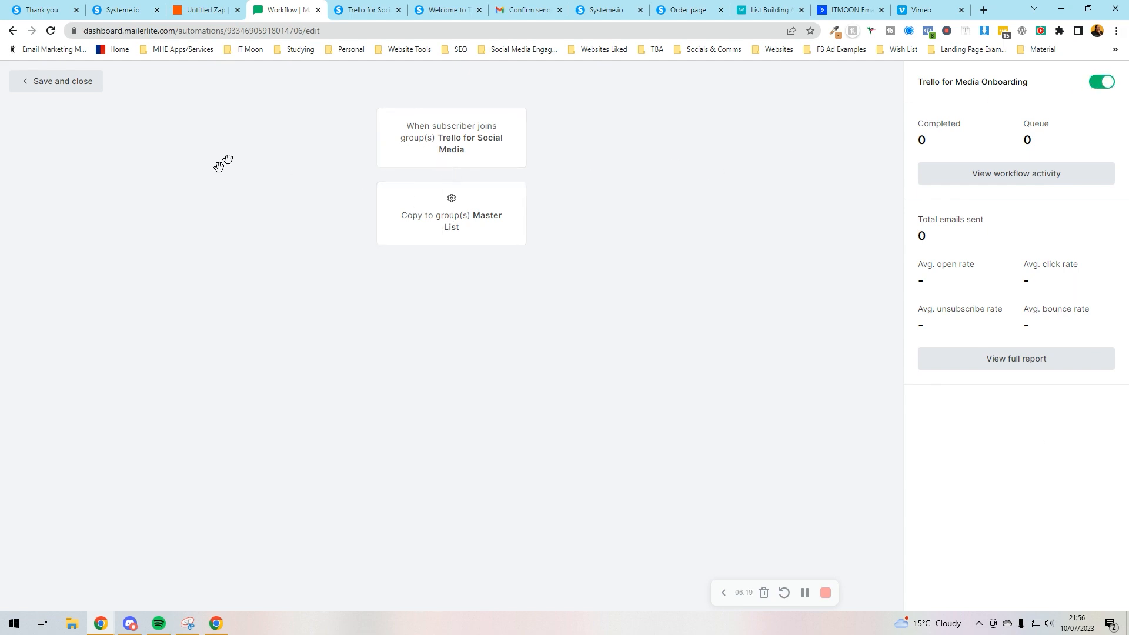
Return to the Zap in Zapier and test the action that sends the sample subscriber to MailerLite.
{"action": "left_click", "coordinate": [203, 9]}
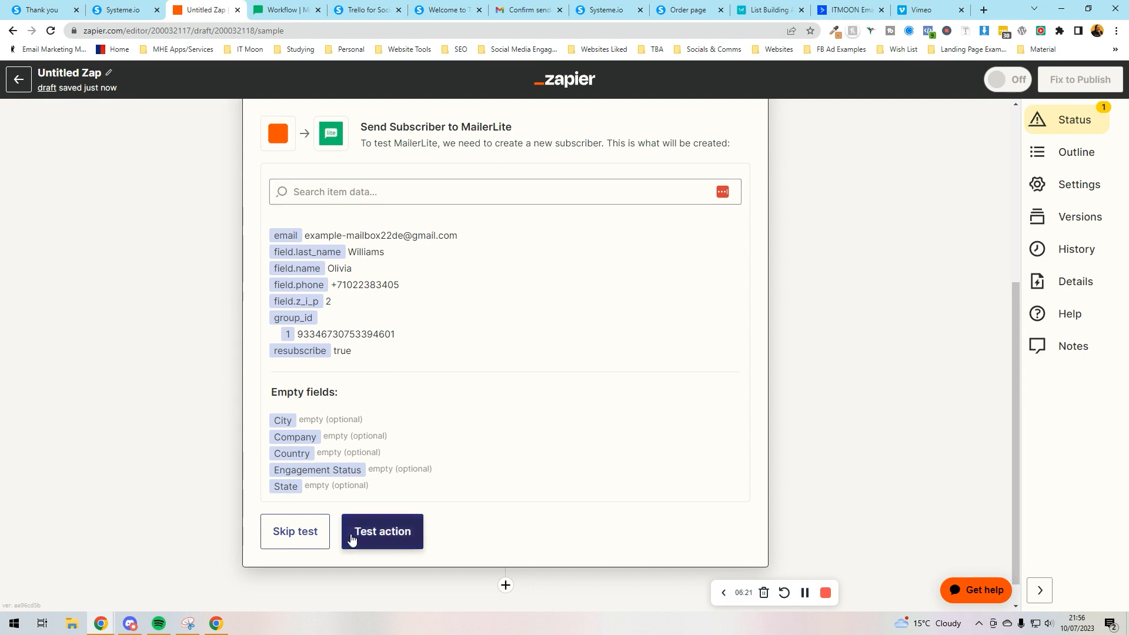
{"action": "left_click", "coordinate": [351, 538]}
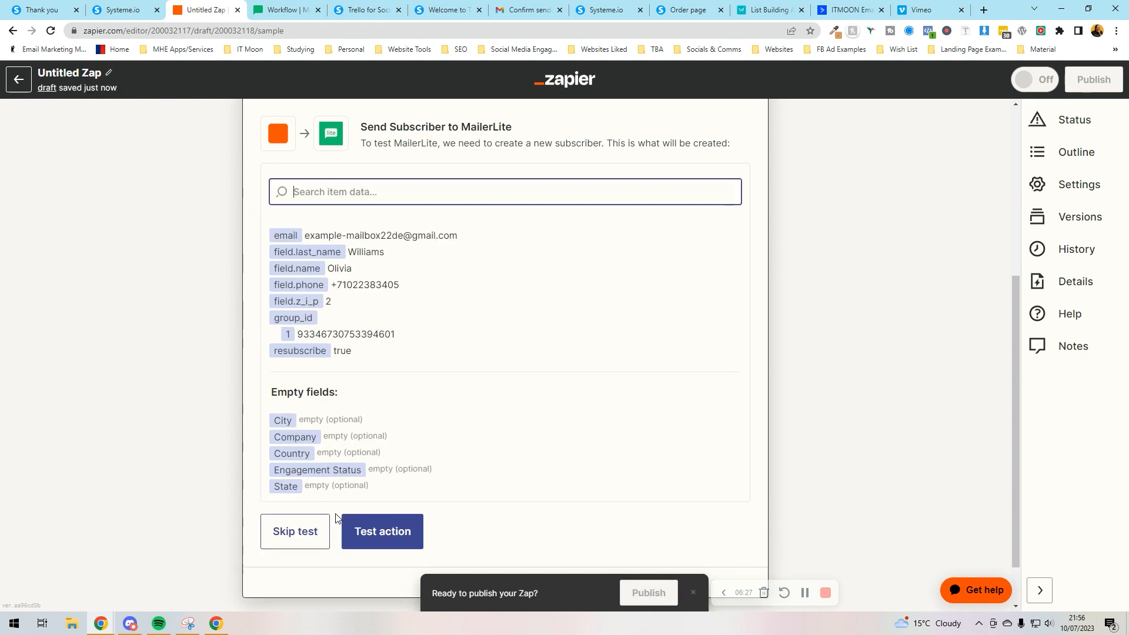
{"action": "left_click_drag", "start_coordinate": [293, 177], "coordinate": [553, 176]}
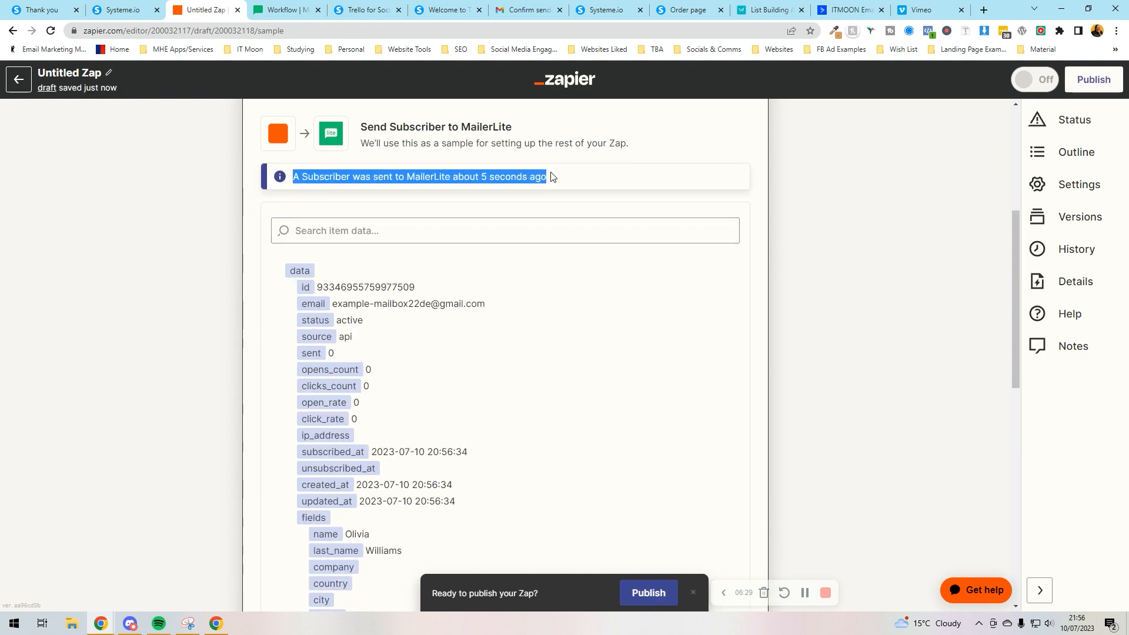
Switch to MailerLite, save and close the automation workflow, and open the list of all subscribers.
{"action": "left_click", "coordinate": [274, 11]}
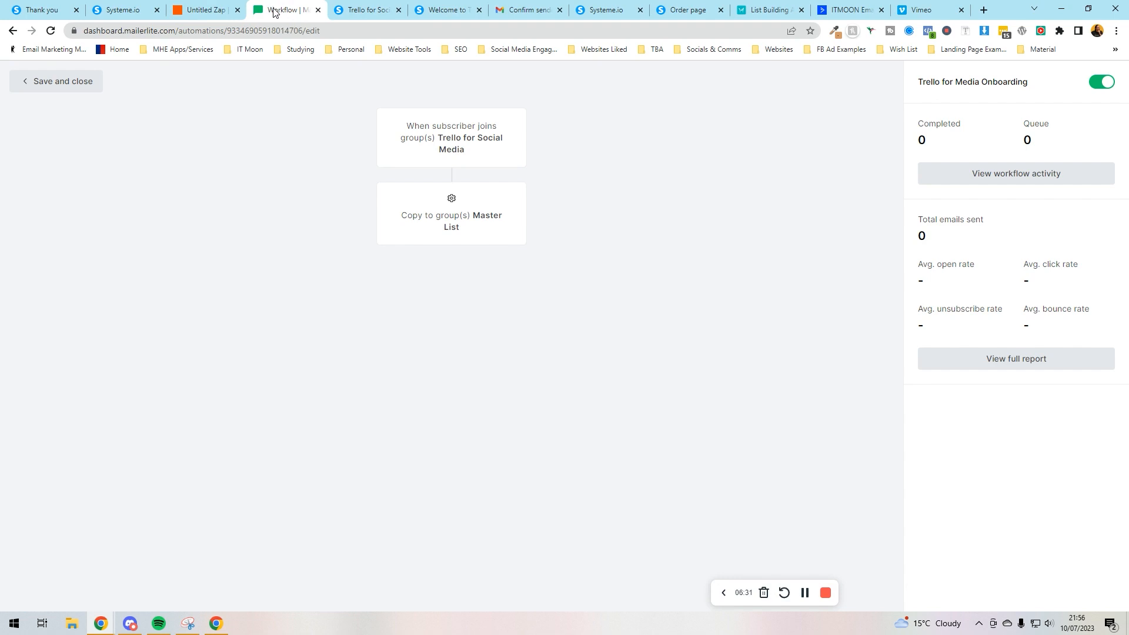
{"action": "left_click", "coordinate": [51, 80]}
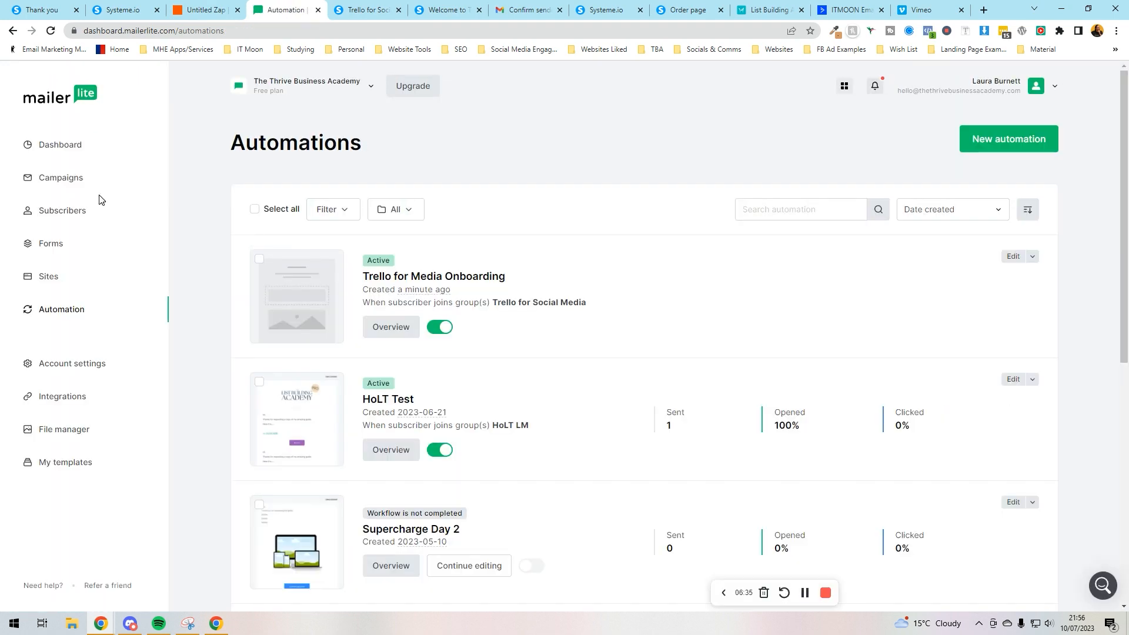
{"action": "left_click", "coordinate": [68, 216]}
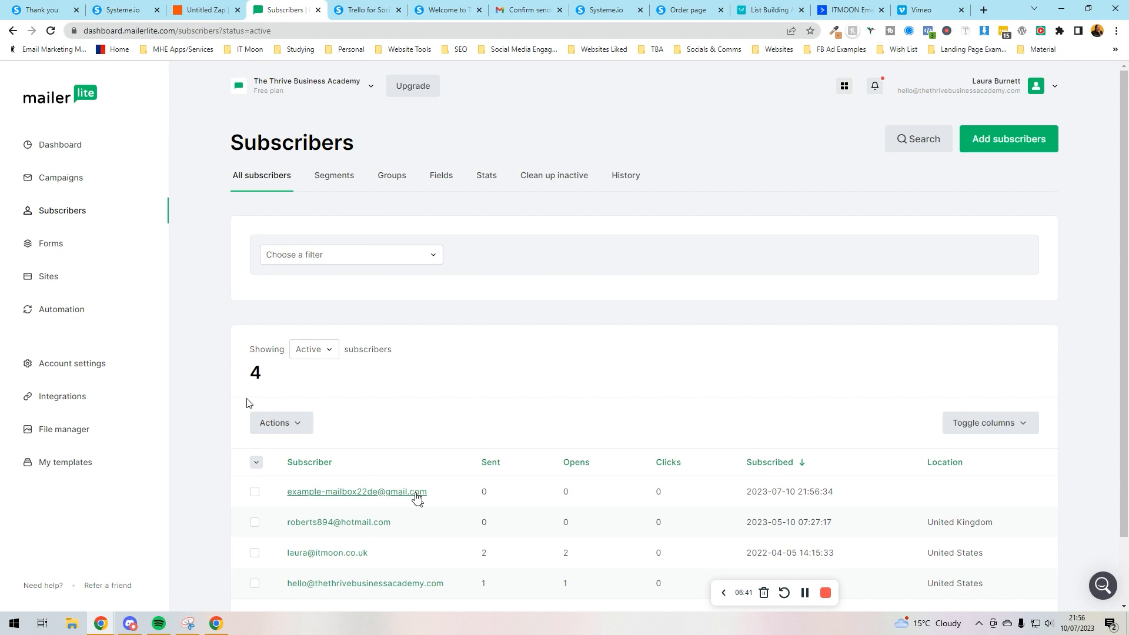
Open the newest subscriber's profile and check its assigned groups, contact details and activity history.
{"action": "left_click", "coordinate": [417, 495]}
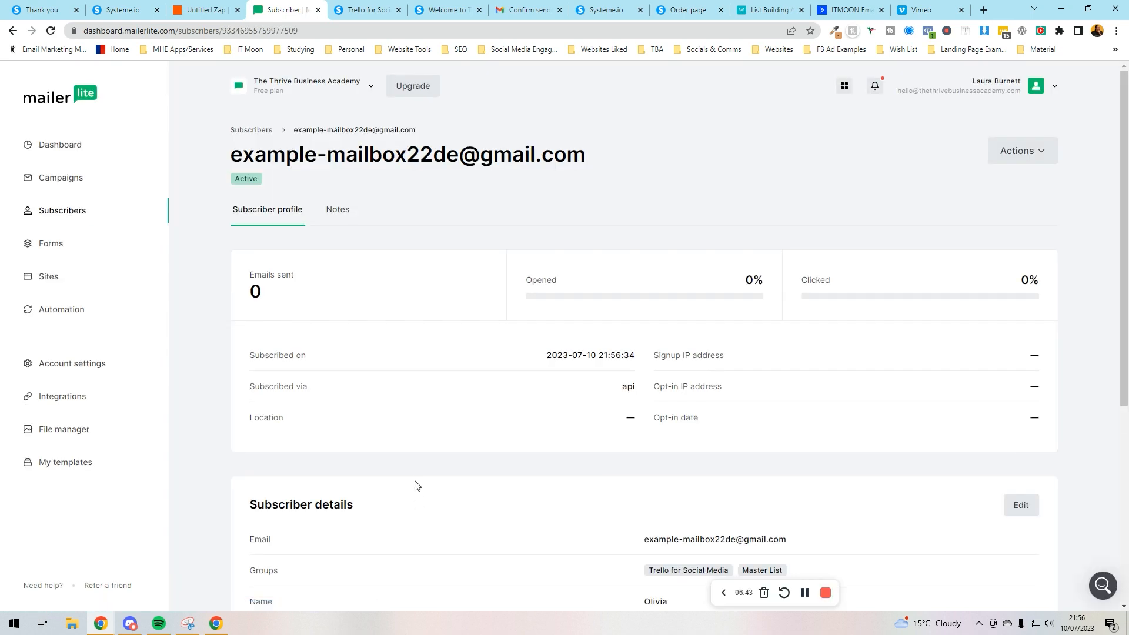
{"action": "scroll", "coordinate": [417, 480], "scroll_direction": "down", "scroll_amount": 3}
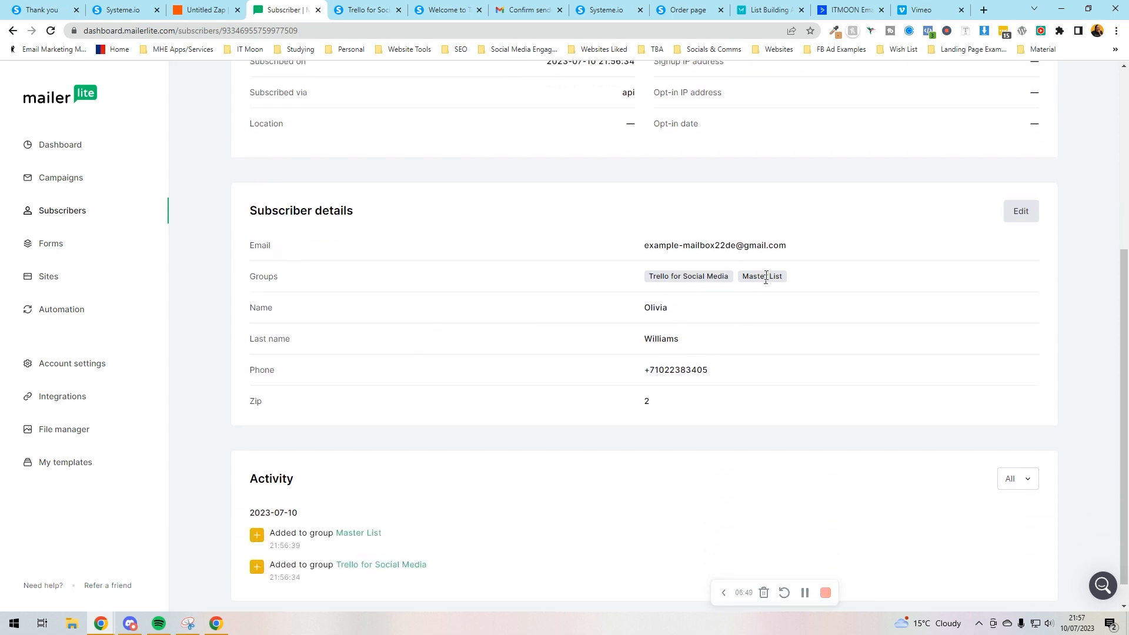
{"action": "scroll", "coordinate": [775, 281], "scroll_direction": "down", "scroll_amount": 1}
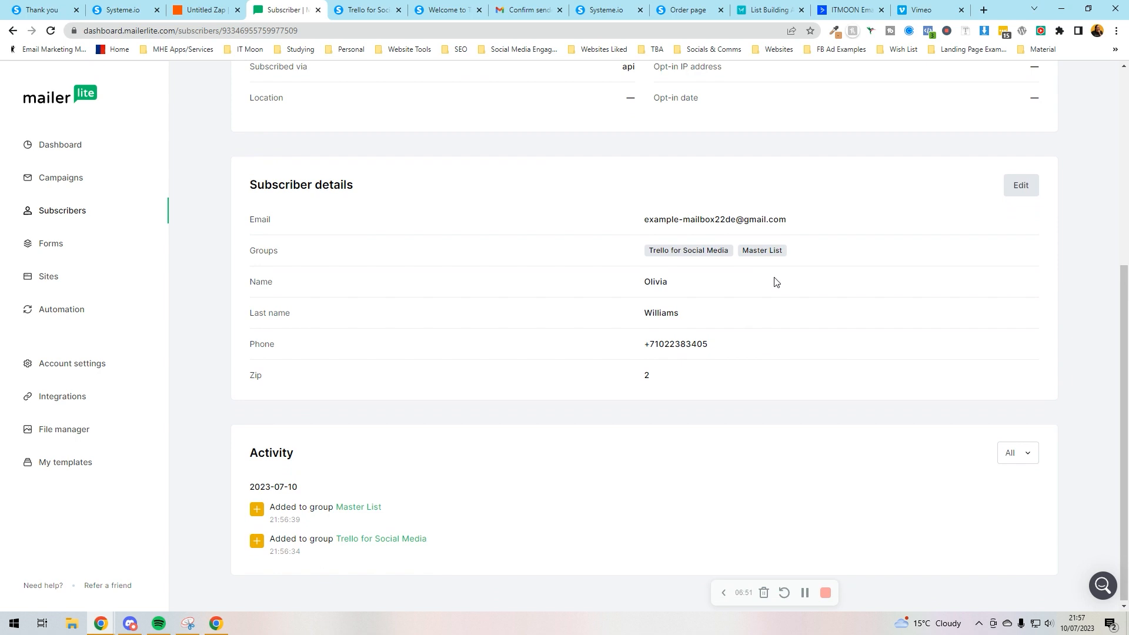
{"action": "scroll", "coordinate": [775, 278], "scroll_direction": "up", "scroll_amount": 5}
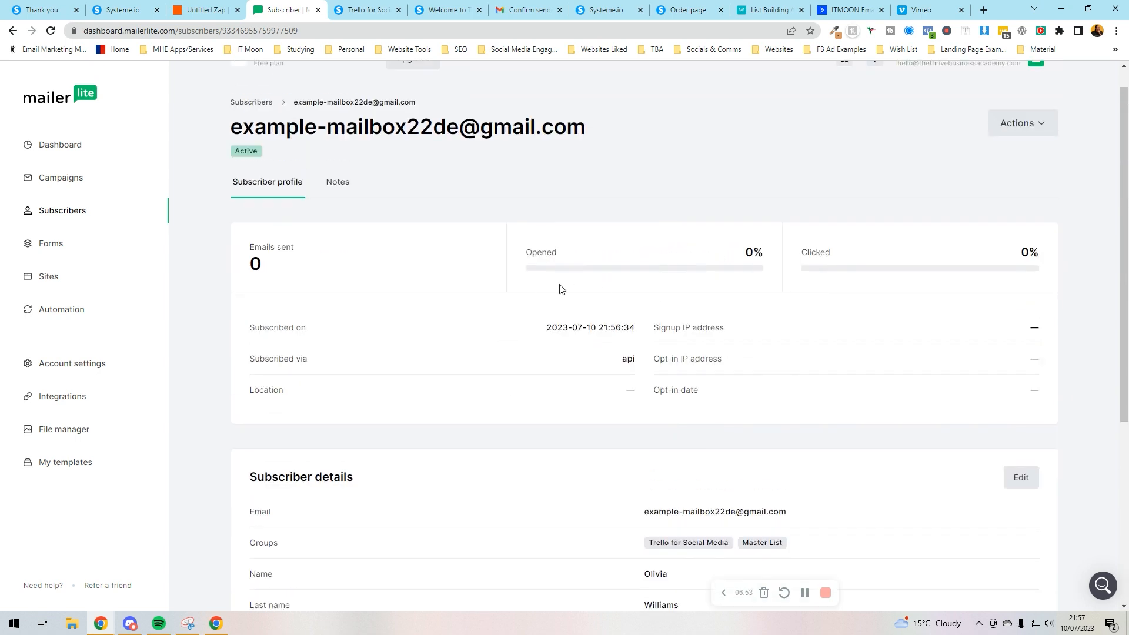
{"action": "scroll", "coordinate": [556, 288], "scroll_direction": "down", "scroll_amount": 4}
{"action": "scroll", "coordinate": [306, 261], "scroll_direction": "up", "scroll_amount": 5}
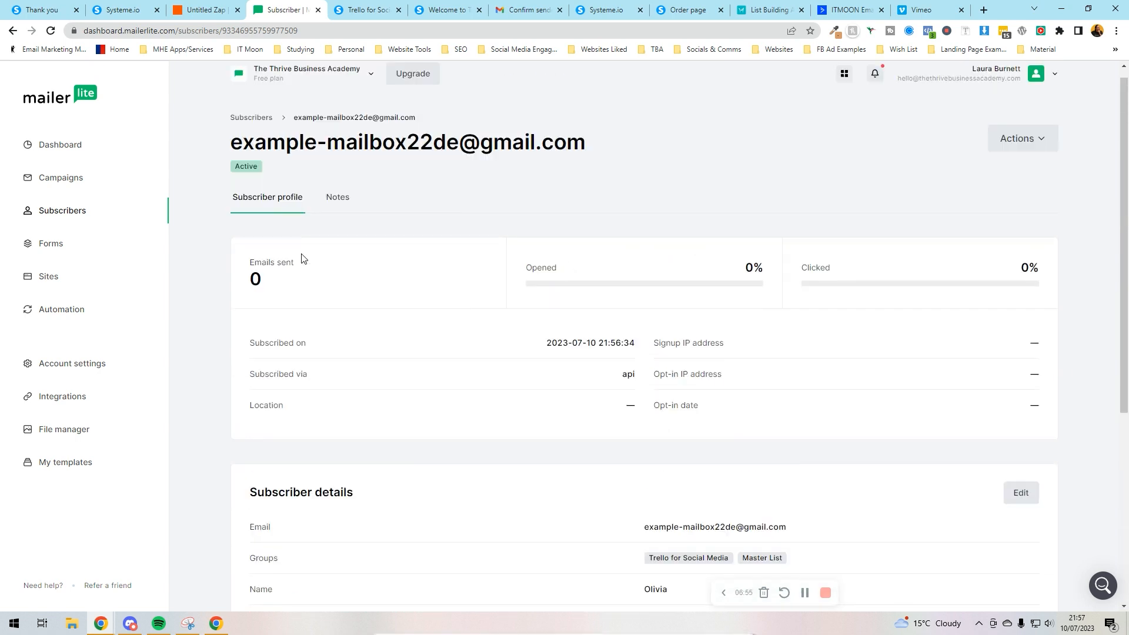
Switch to Zapier and rename the untitled Zap as "Systeme.io: Trello for SM → Mailerlite".
{"action": "left_click", "coordinate": [222, 5]}
{"action": "scroll", "coordinate": [358, 372], "scroll_direction": "up", "scroll_amount": 5}
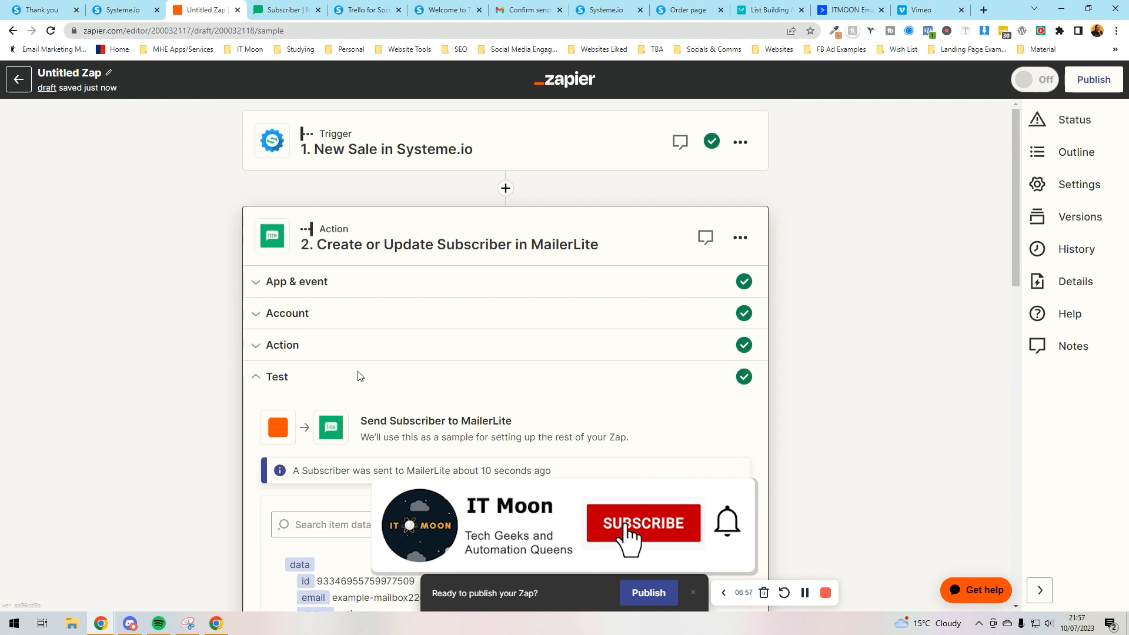
{"action": "left_click", "coordinate": [109, 72]}
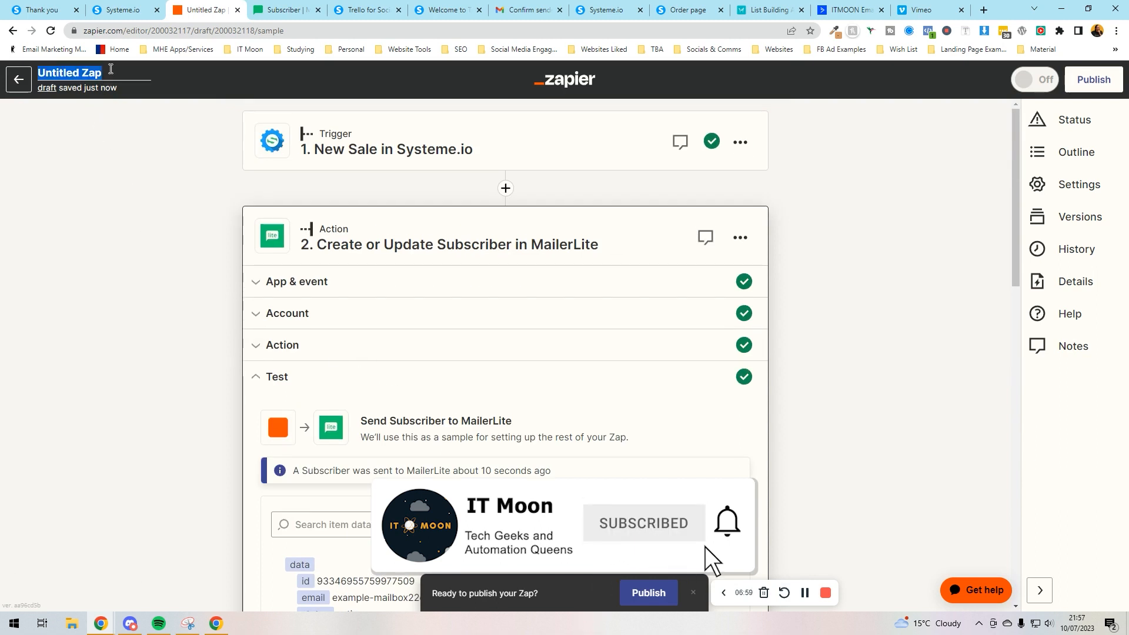
{"action": "type", "text": "System"}
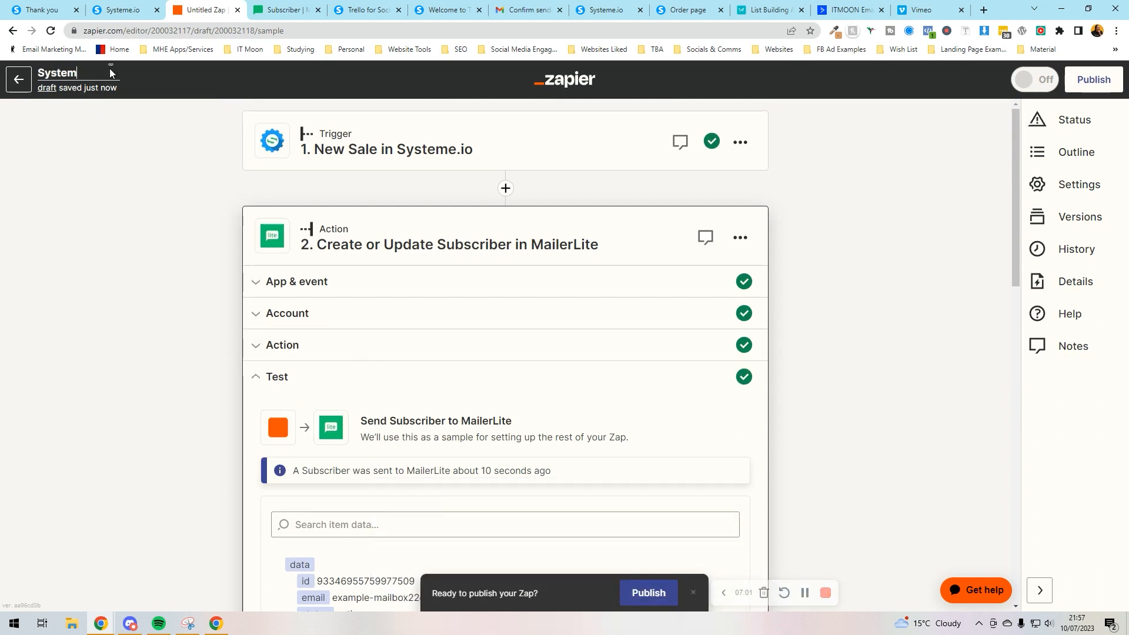
{"action": "type", "text": "e.io"}
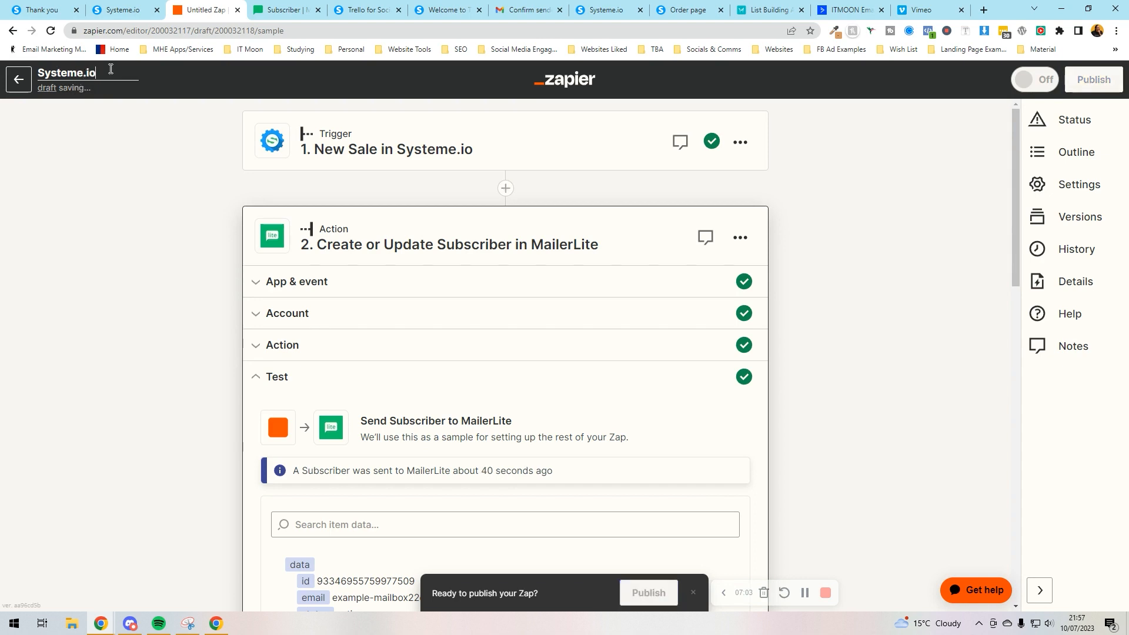
{"action": "type", "text": ": Trello for SM ->"}
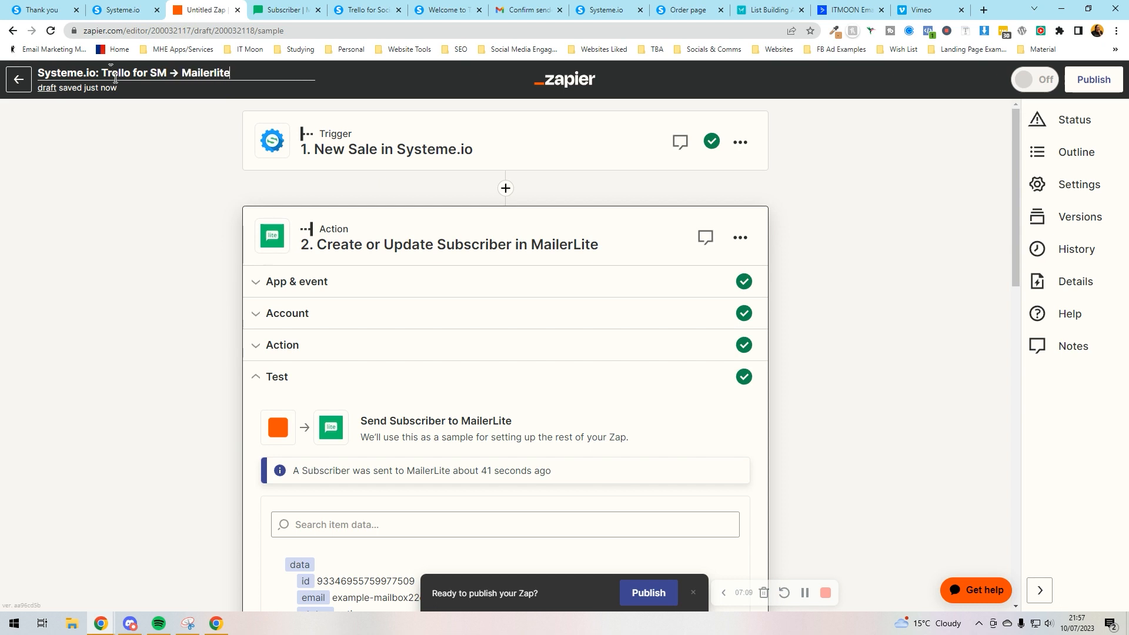
{"action": "key", "text": "Return"}
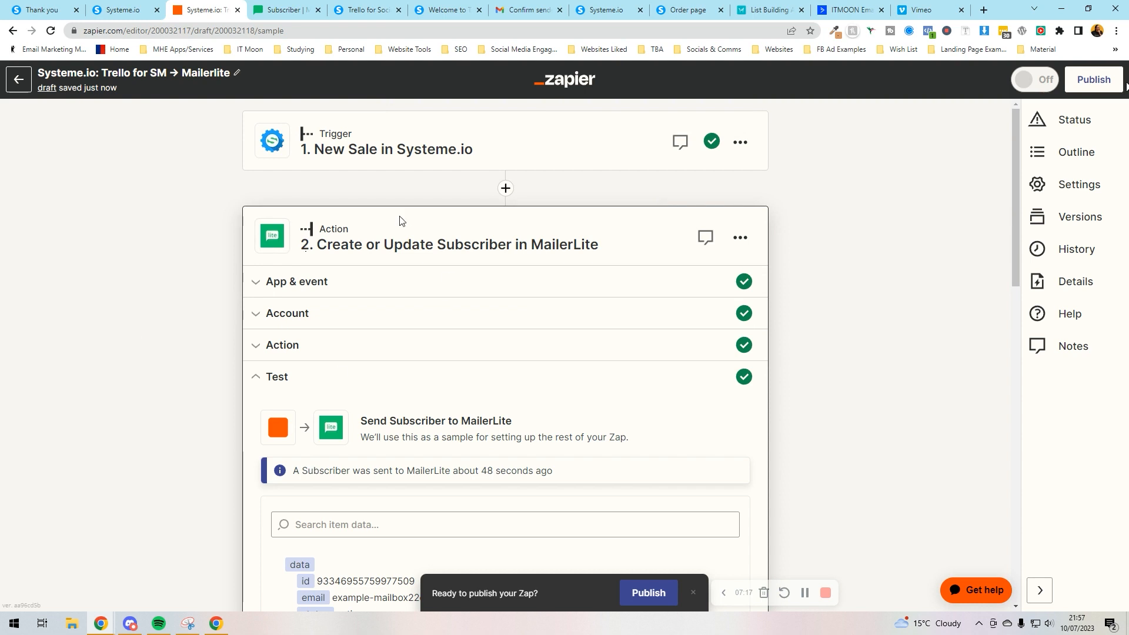
Change the Systeme.io trigger event to New Tag Added to Contact, keep the connected account, and check the tags offered for the trigger.
{"action": "left_click", "coordinate": [365, 154]}
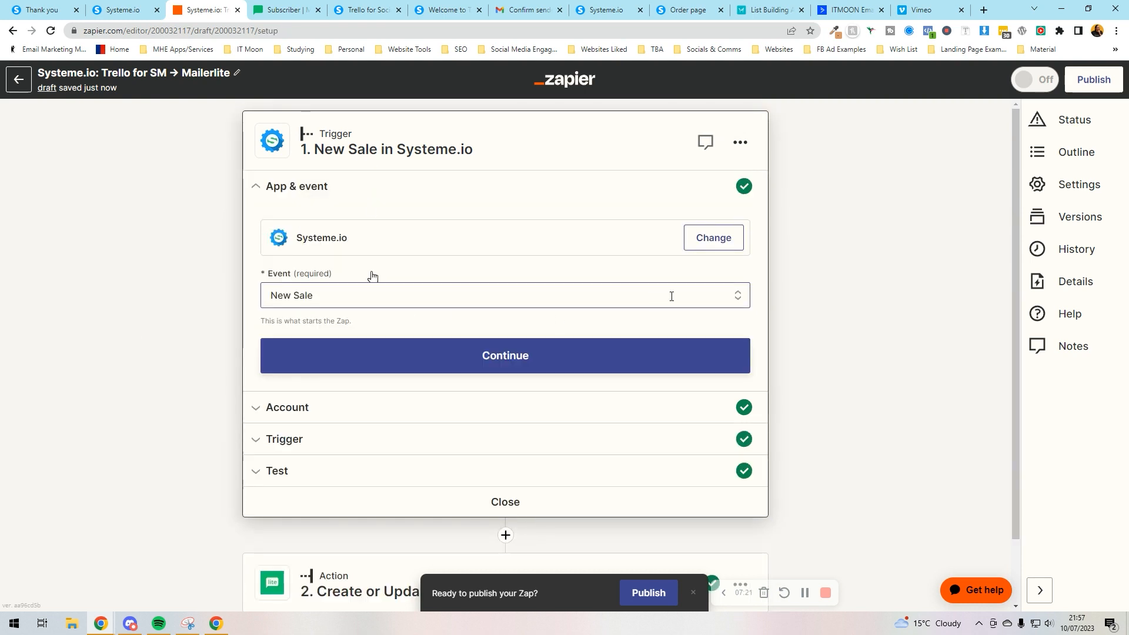
{"action": "left_click", "coordinate": [729, 296]}
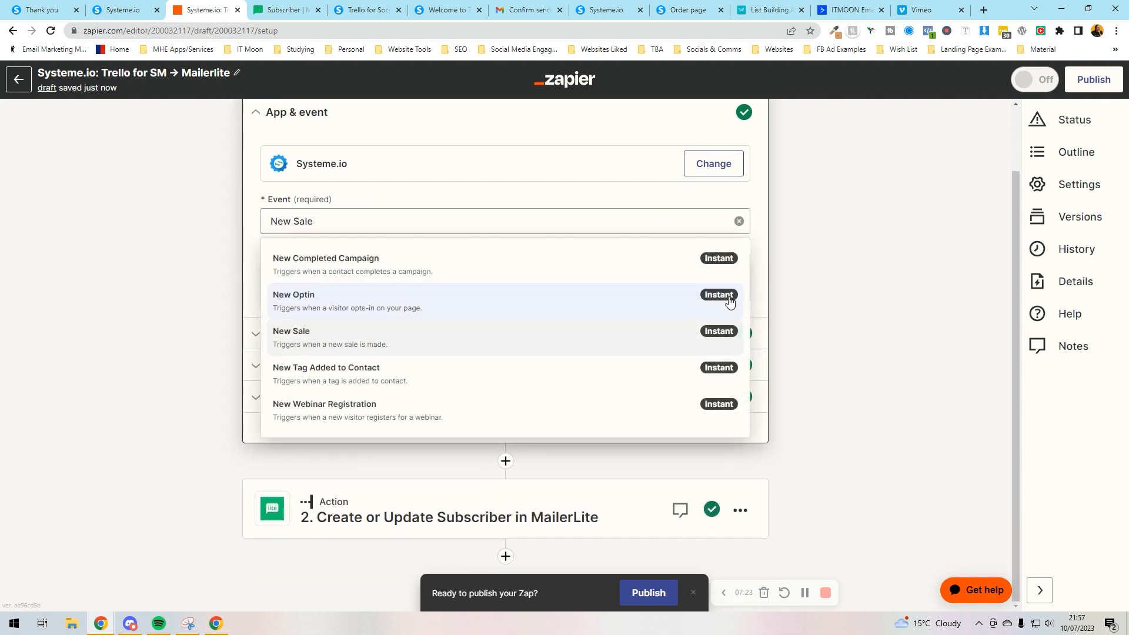
{"action": "left_click", "coordinate": [327, 376]}
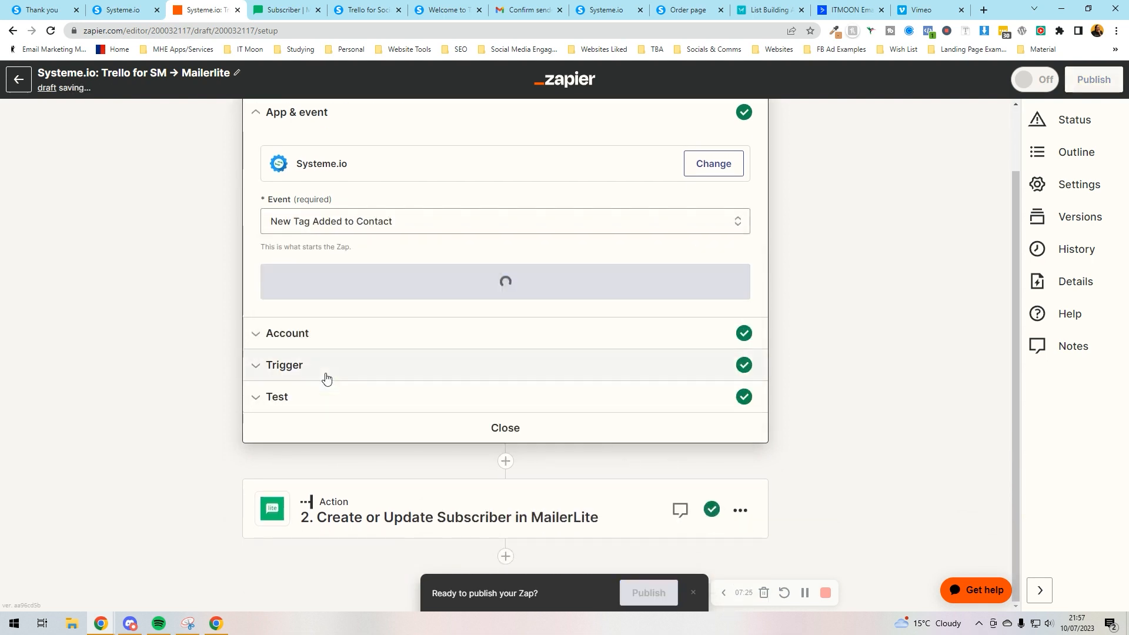
{"action": "left_click", "coordinate": [345, 343]}
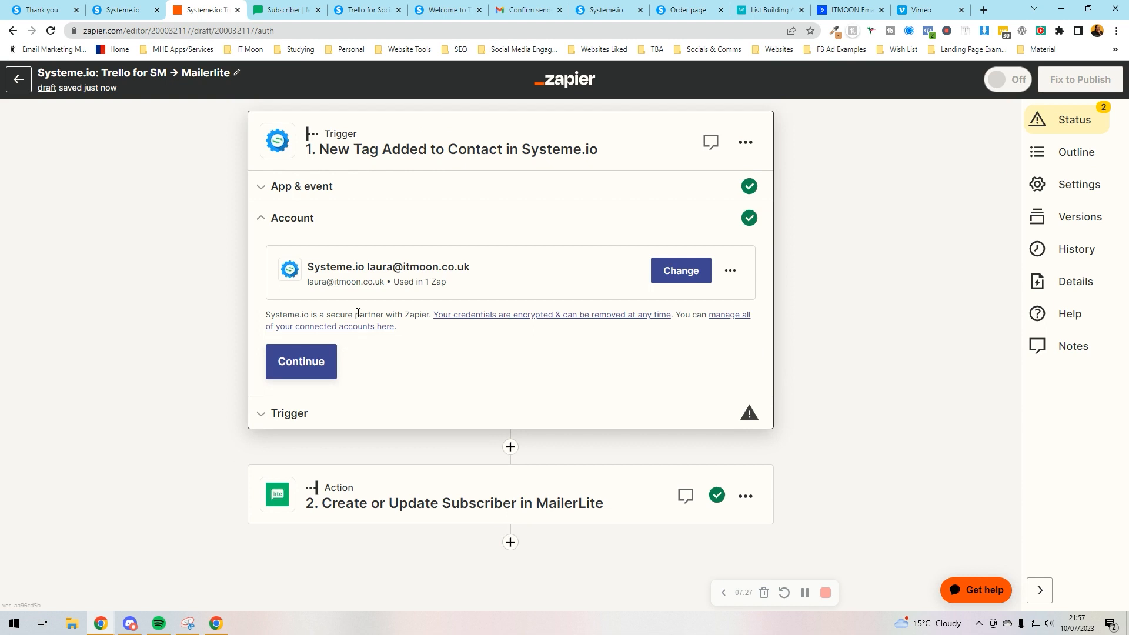
{"action": "left_click", "coordinate": [305, 366]}
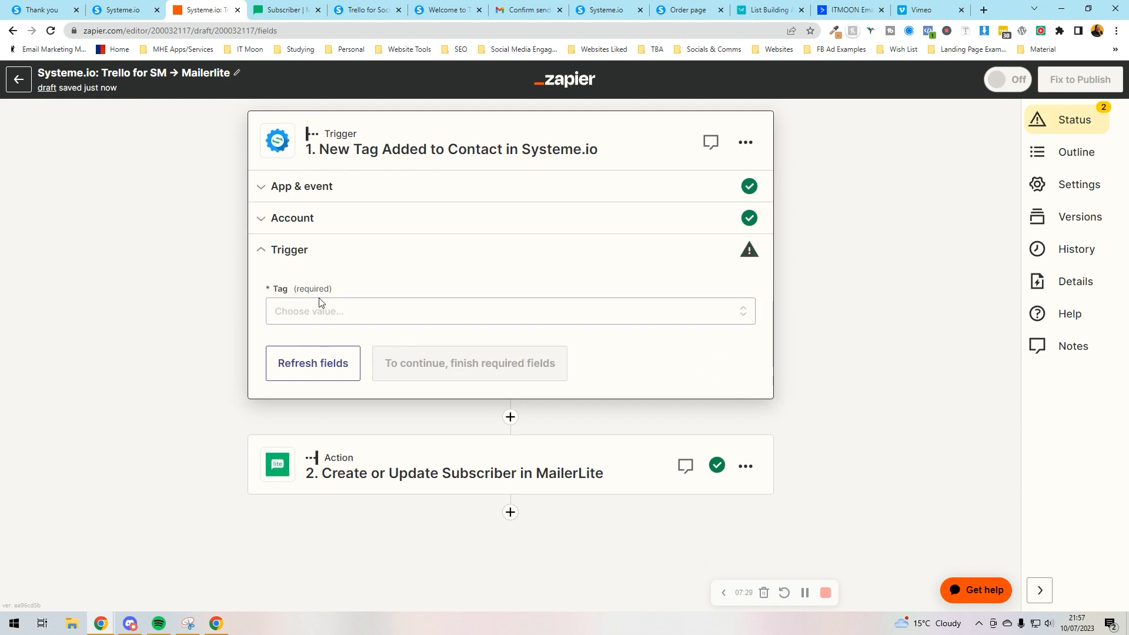
{"action": "left_click", "coordinate": [318, 321]}
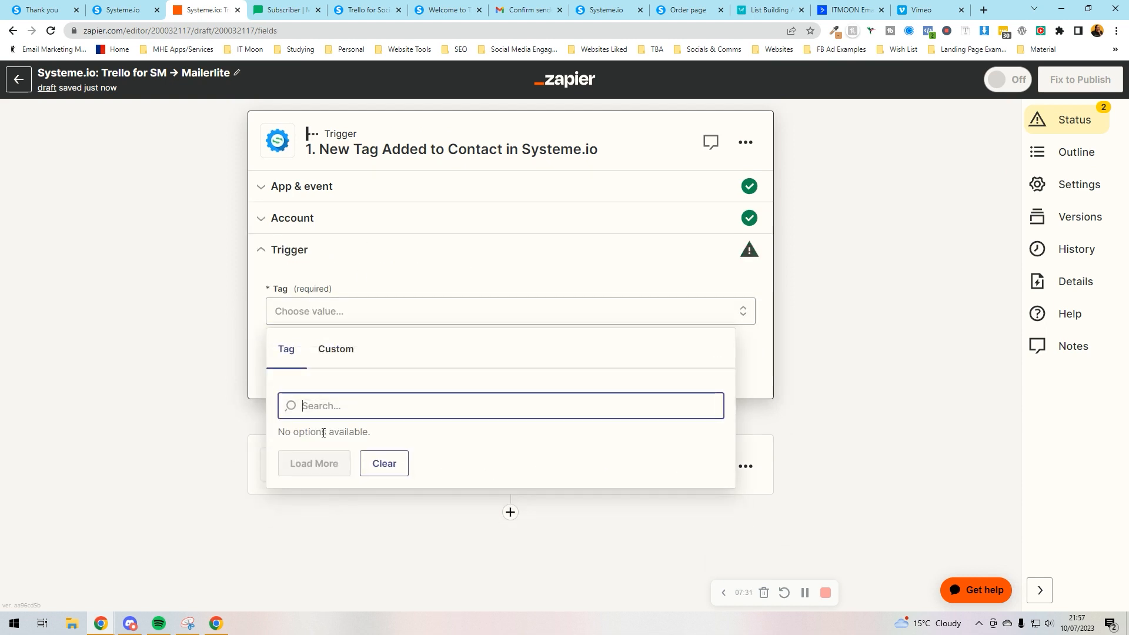
{"action": "left_click", "coordinate": [191, 402]}
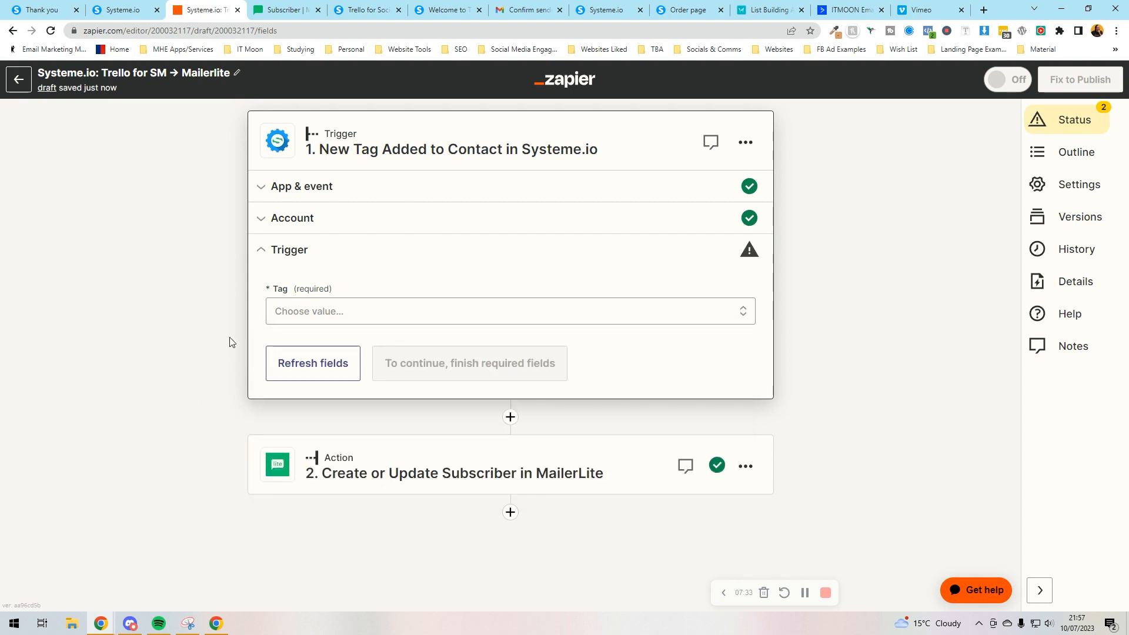
Switch to Systeme.io and create a contact tag named "Product: Trello for Social Media".
{"action": "left_click", "coordinate": [124, 8]}
{"action": "mouse_move", "coordinate": [635, 88]}
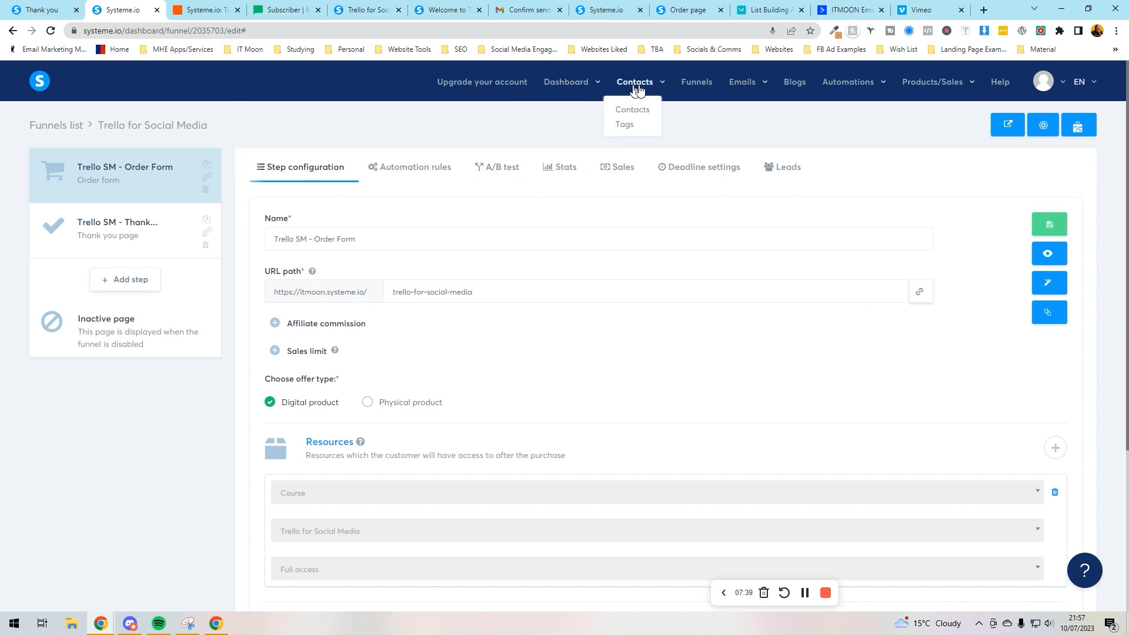
{"action": "left_click", "coordinate": [632, 123]}
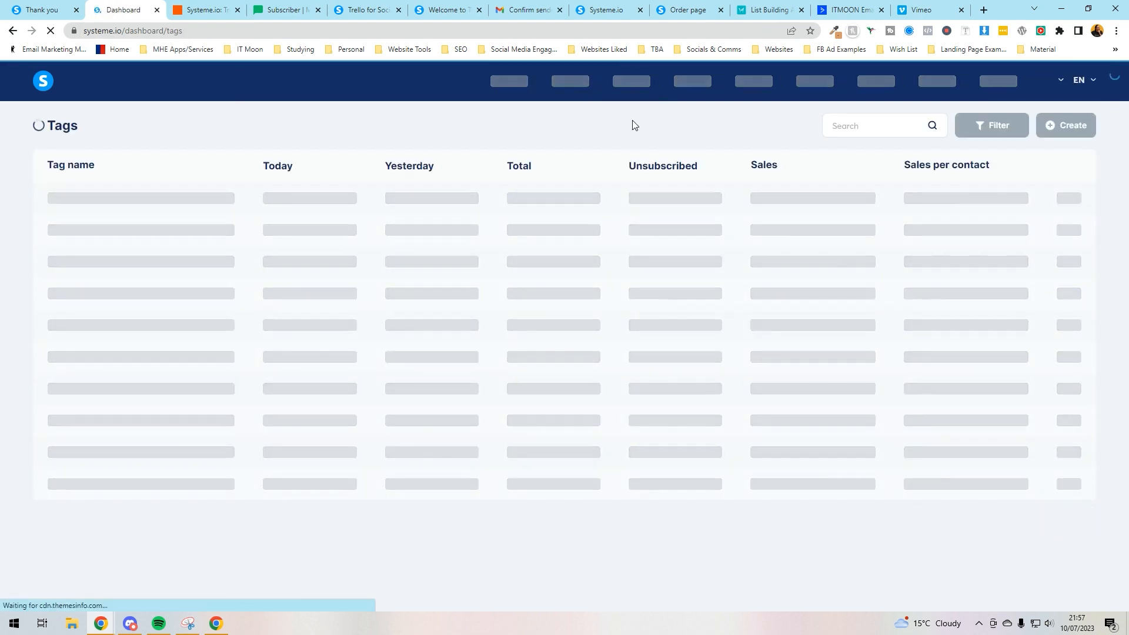
{"action": "left_click", "coordinate": [1046, 125]}
{"action": "left_click", "coordinate": [487, 335]}
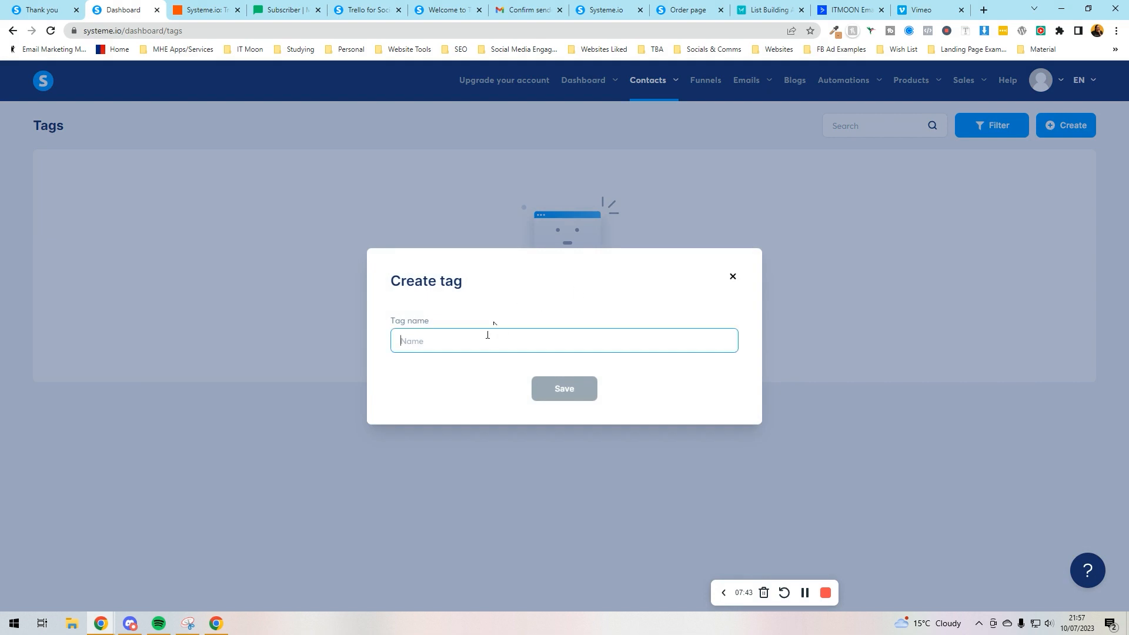
{"action": "type", "text": "Product: T"}
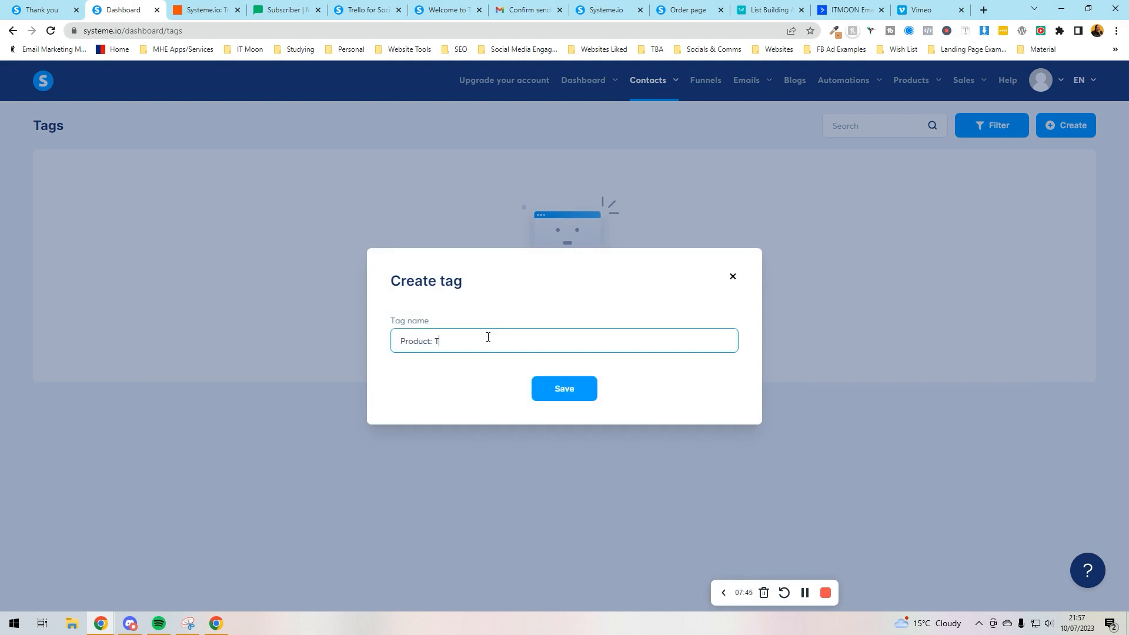
{"action": "type", "text": "rello for Social Media"}
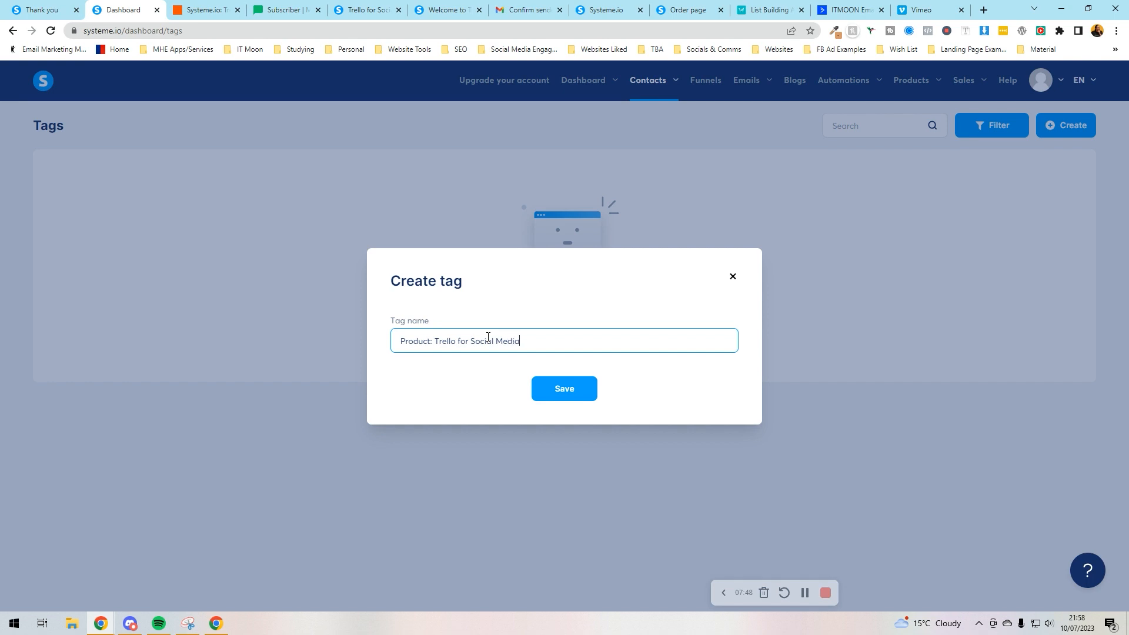
{"action": "key", "text": "ctrl+a"}
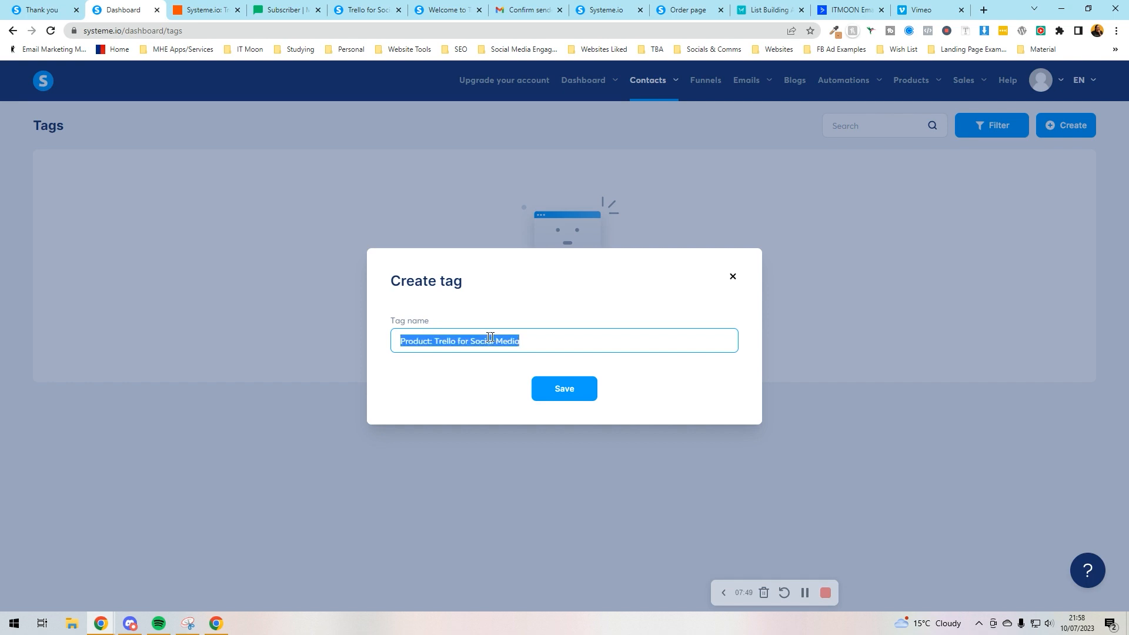
{"action": "left_click", "coordinate": [539, 386]}
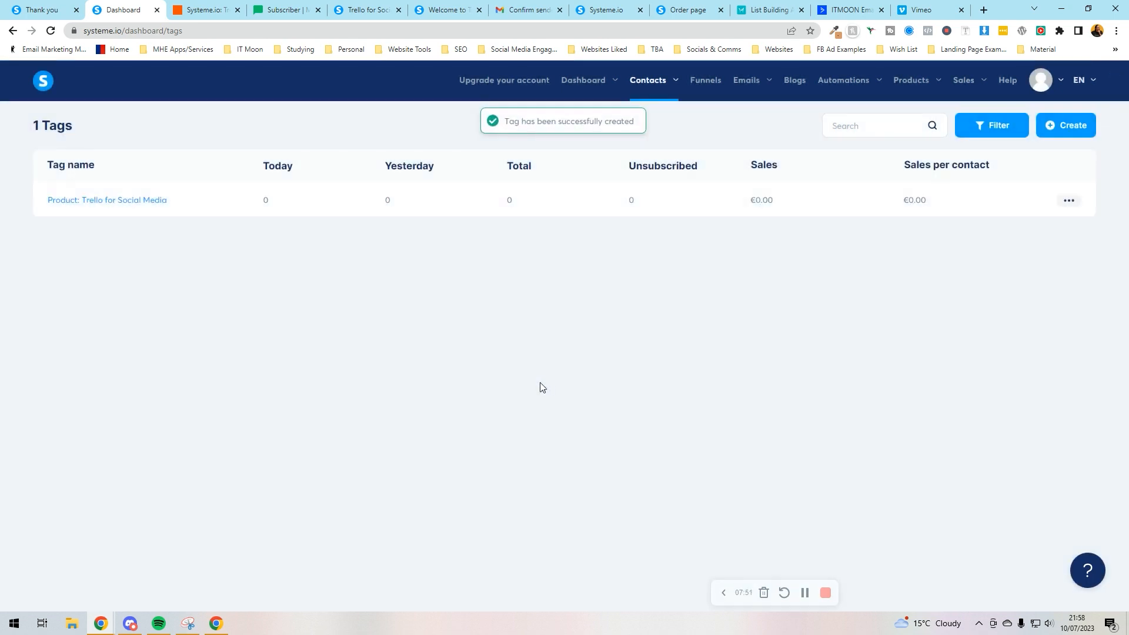
In the Trello for Social Media funnel's order form, add an Add a tag action with "Product: Trello for Social Media" to the New sale rule and save it.
{"action": "left_click", "coordinate": [702, 83]}
{"action": "left_click", "coordinate": [94, 206]}
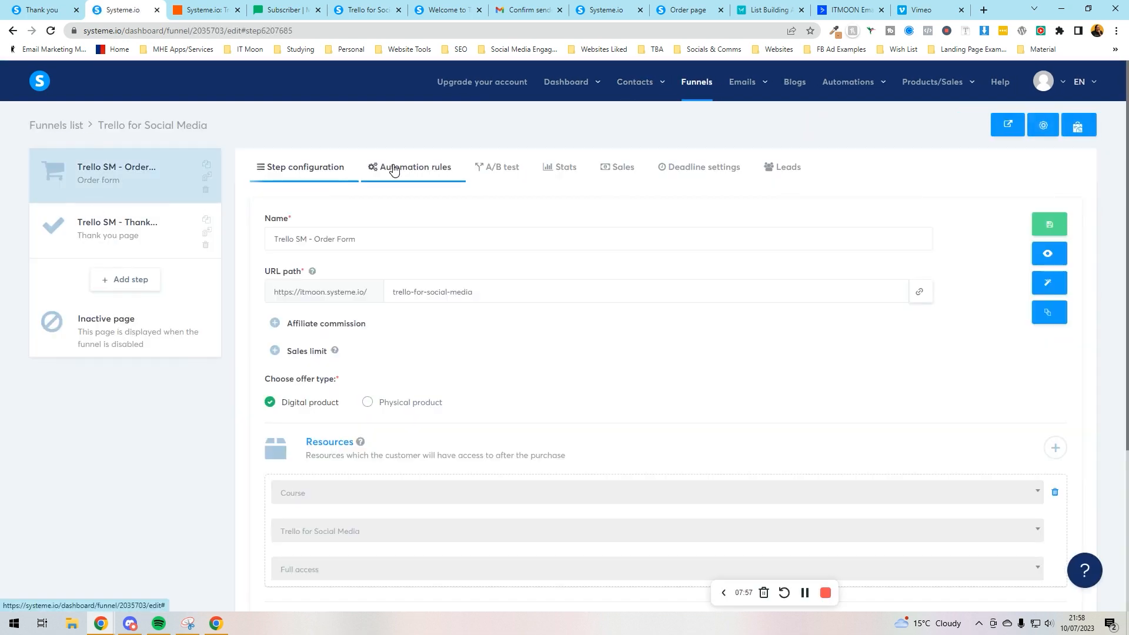
{"action": "left_click", "coordinate": [394, 170]}
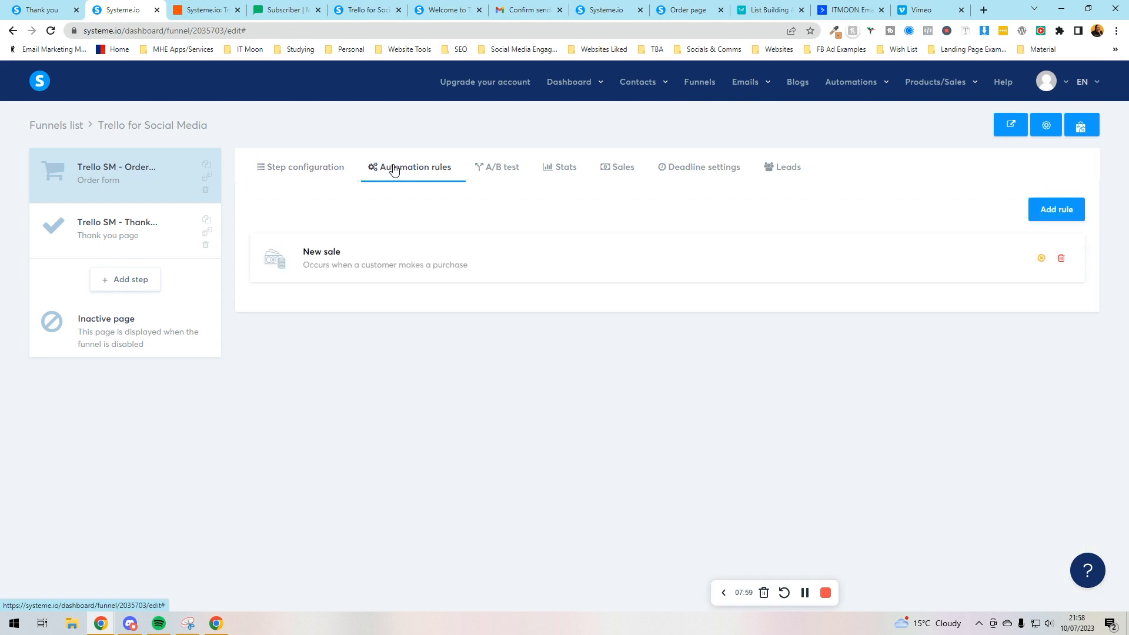
{"action": "left_click", "coordinate": [375, 272]}
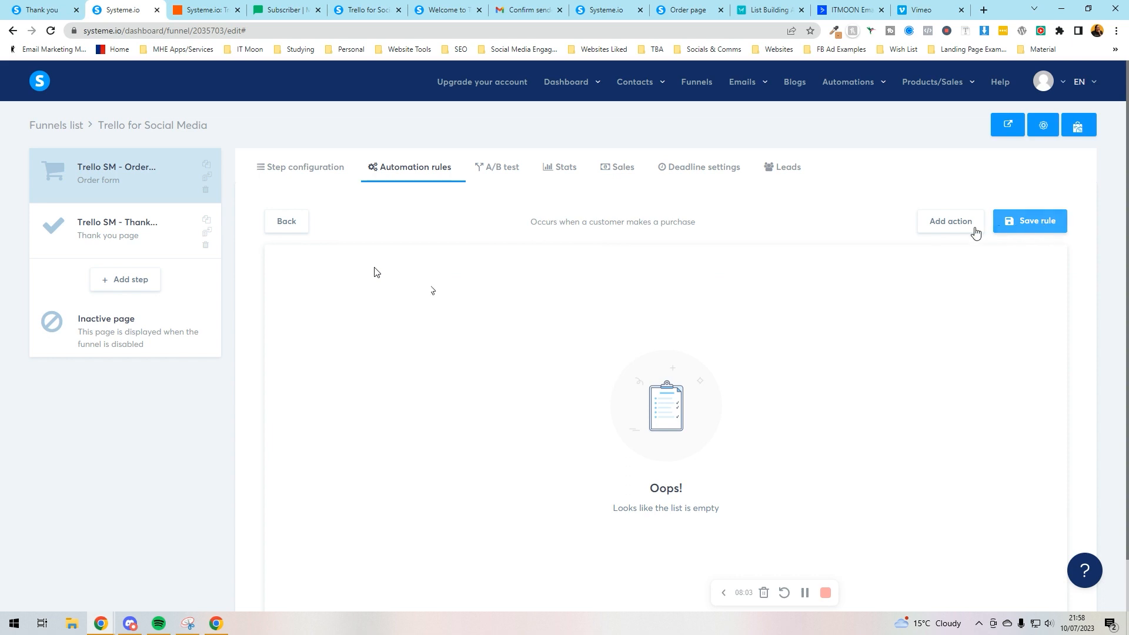
{"action": "left_click", "coordinate": [973, 229]}
{"action": "left_click", "coordinate": [507, 288]}
{"action": "left_click", "coordinate": [639, 297]}
{"action": "left_click", "coordinate": [636, 335]}
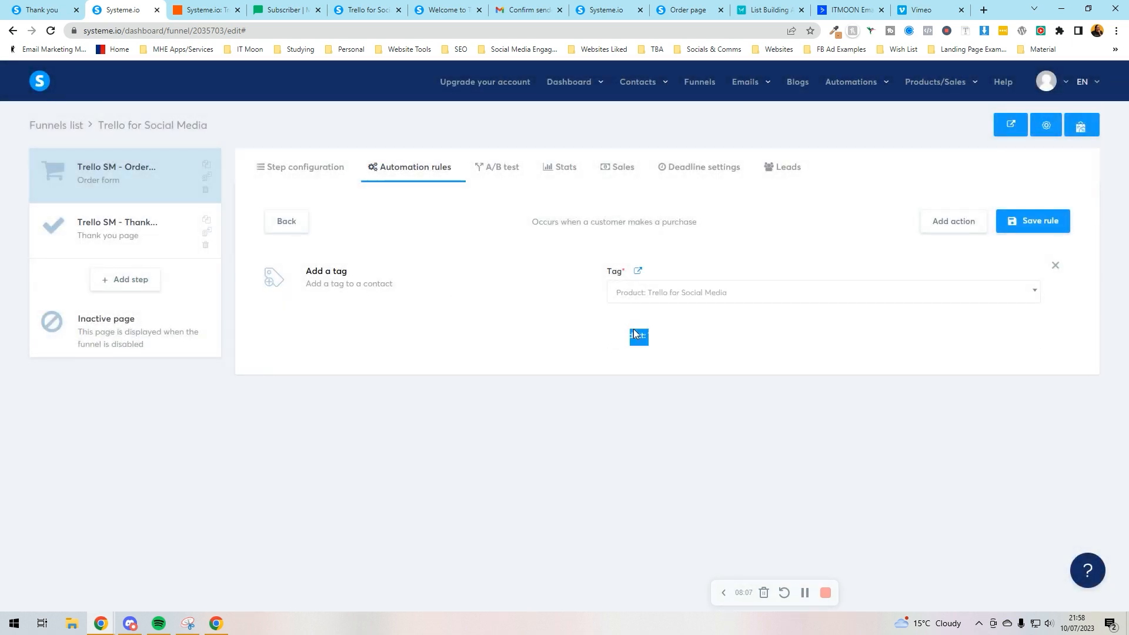
{"action": "left_click", "coordinate": [1024, 226]}
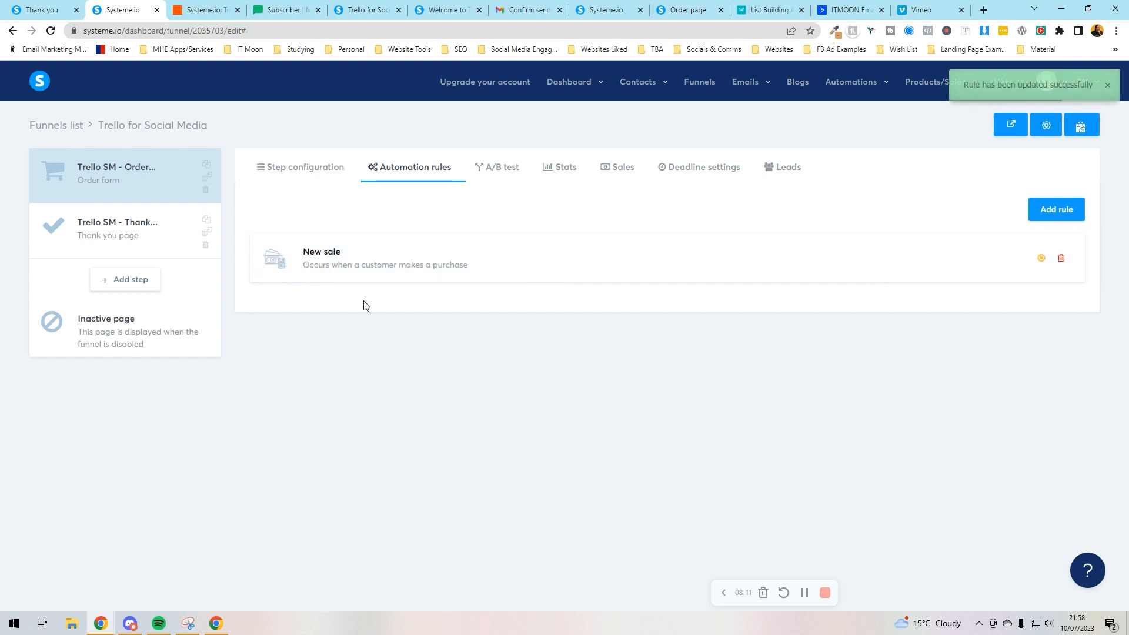
Return to Zapier, reload the Zap, set the trigger's tag to "Product: Trello for Social Media" and continue to the trigger test.
{"action": "left_click", "coordinate": [202, 10]}
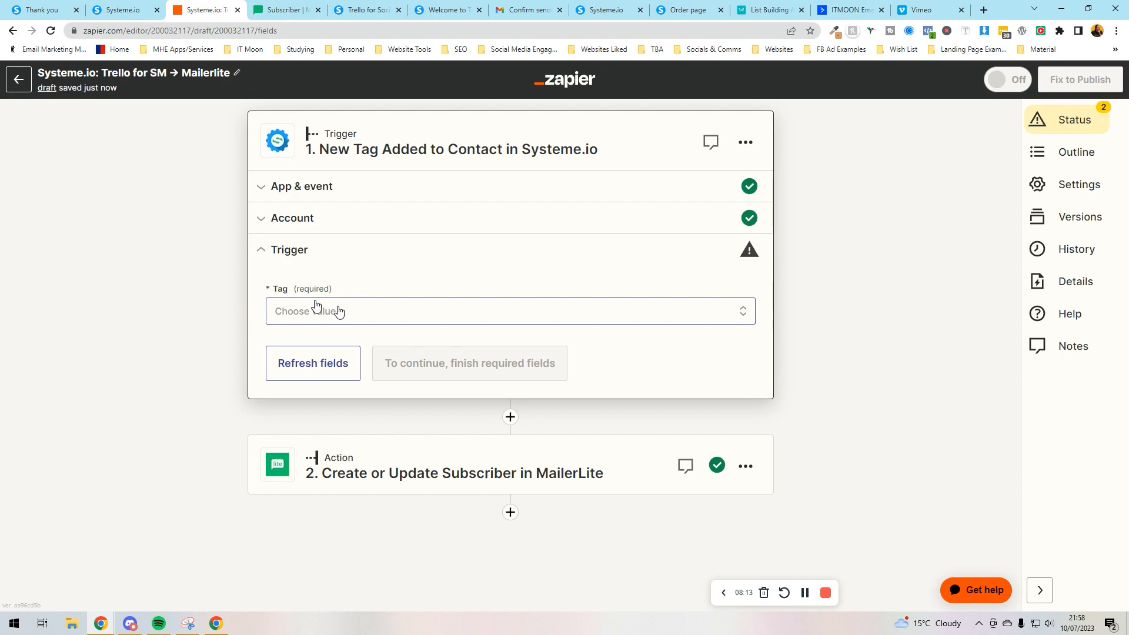
{"action": "left_click", "coordinate": [50, 31]}
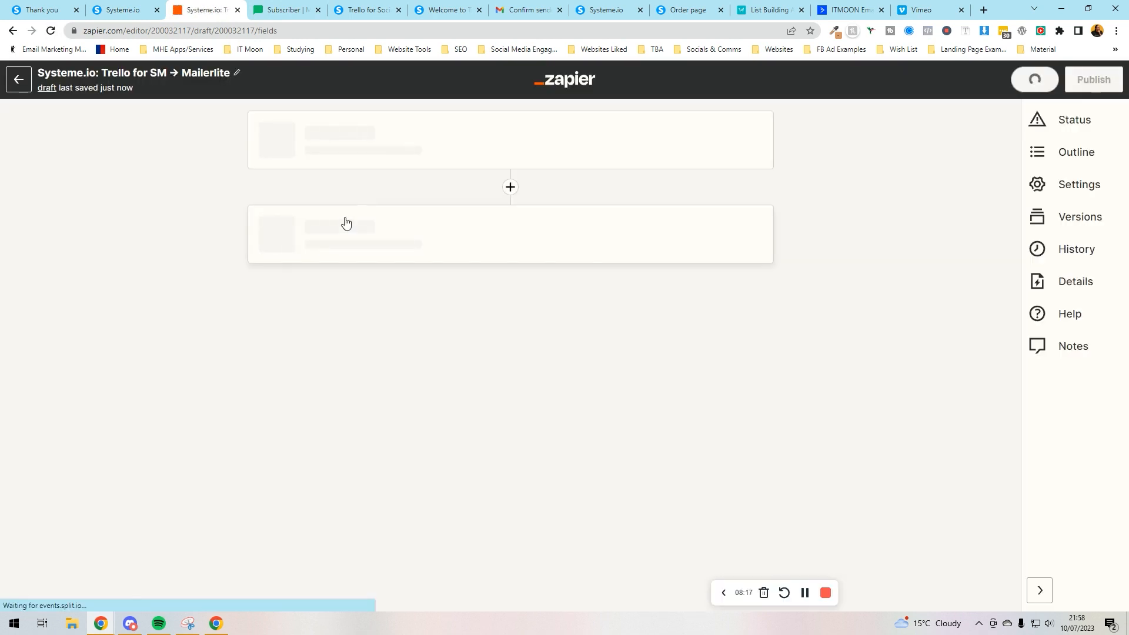
{"action": "left_click", "coordinate": [335, 323]}
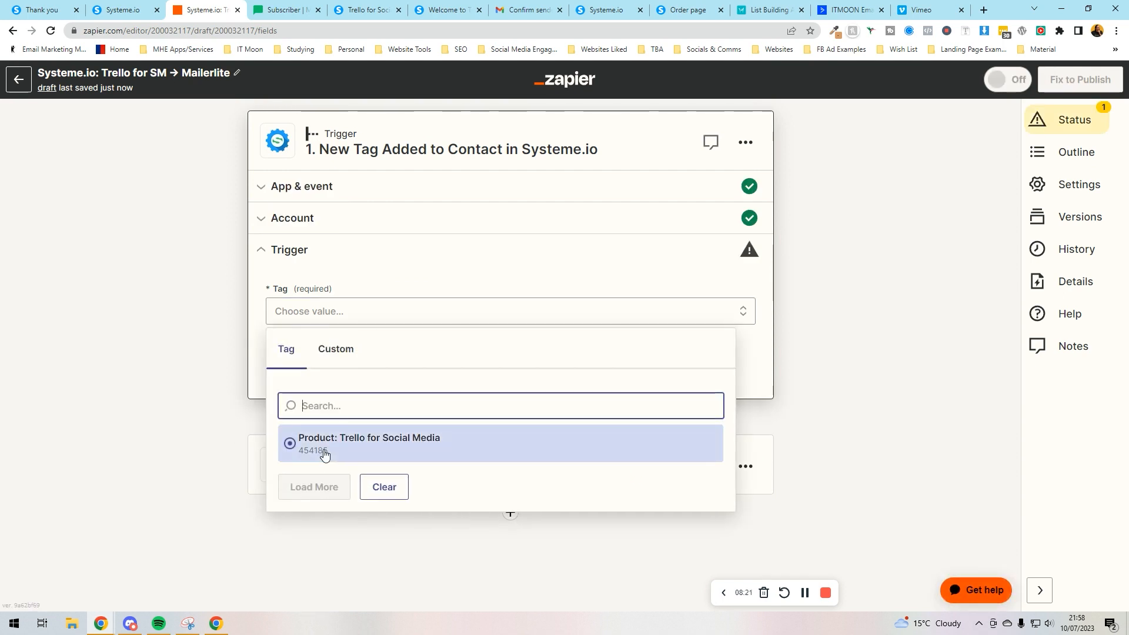
{"action": "left_click", "coordinate": [324, 455]}
{"action": "left_click", "coordinate": [396, 370]}
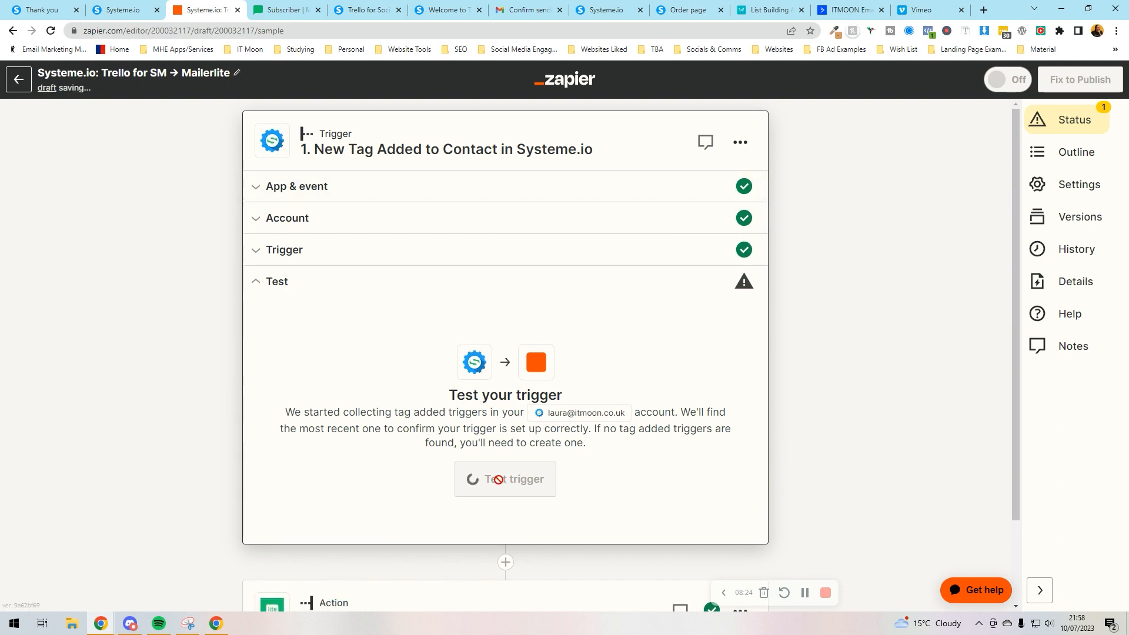
Look over the untested trigger and return to the order form's automation rules in Systeme.io.
{"action": "scroll", "coordinate": [352, 378], "scroll_direction": "down", "scroll_amount": 2}
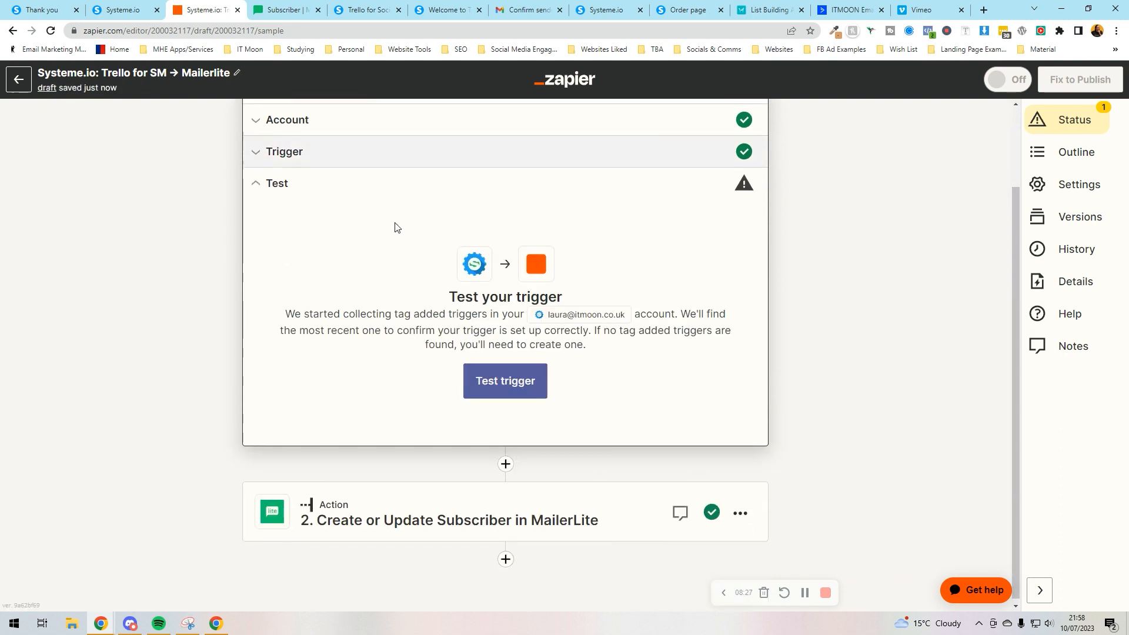
{"action": "scroll", "coordinate": [823, 312], "scroll_direction": "up", "scroll_amount": 2}
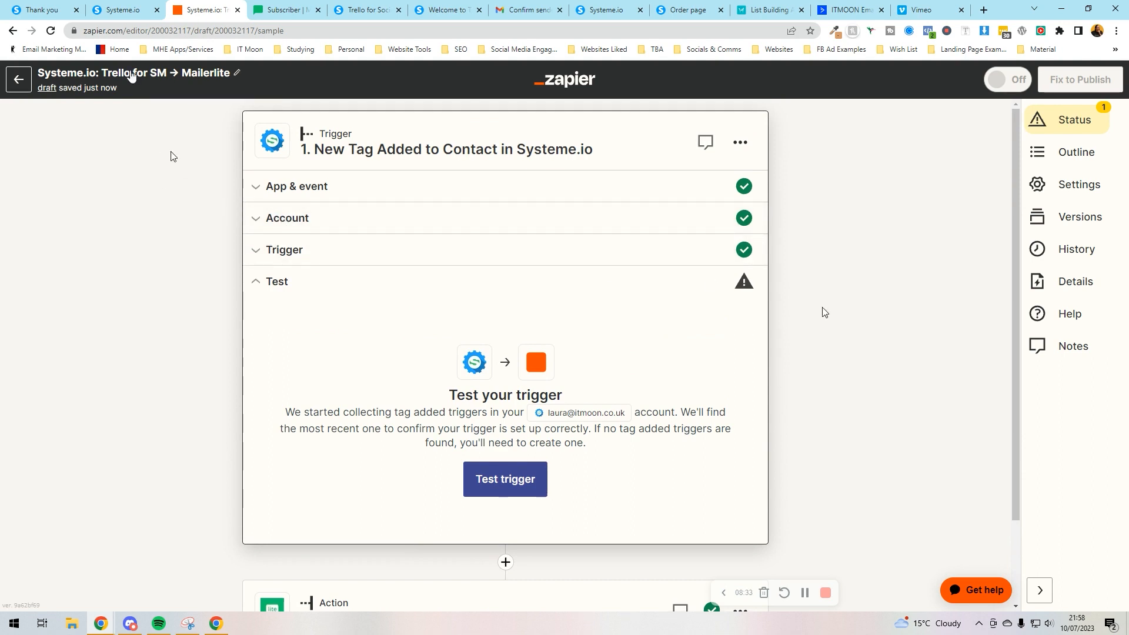
{"action": "left_click", "coordinate": [118, 9]}
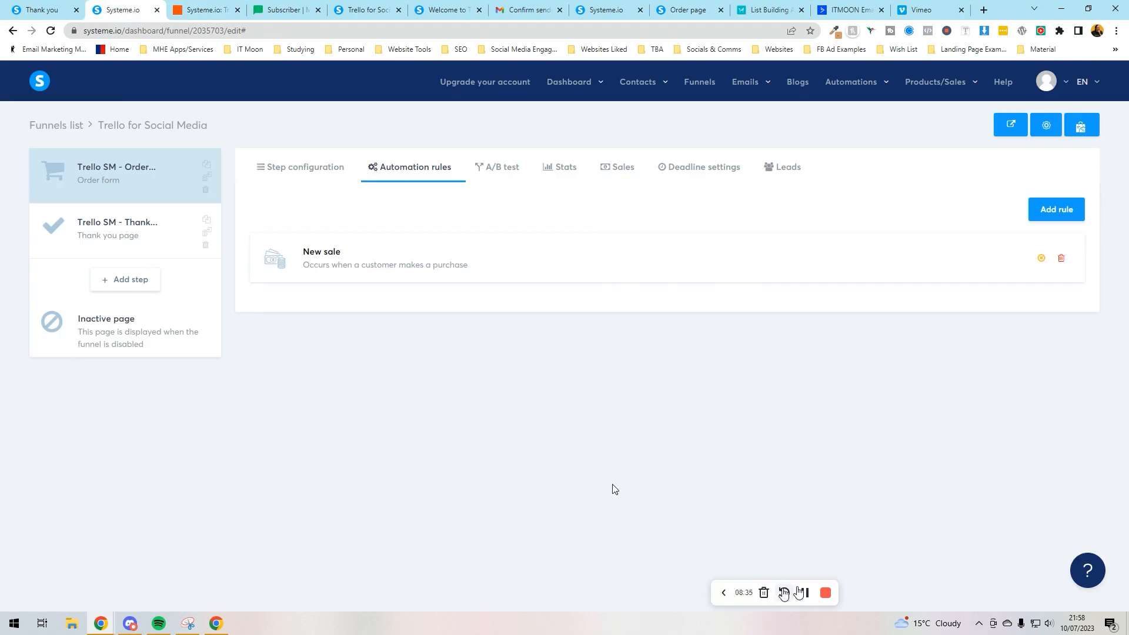